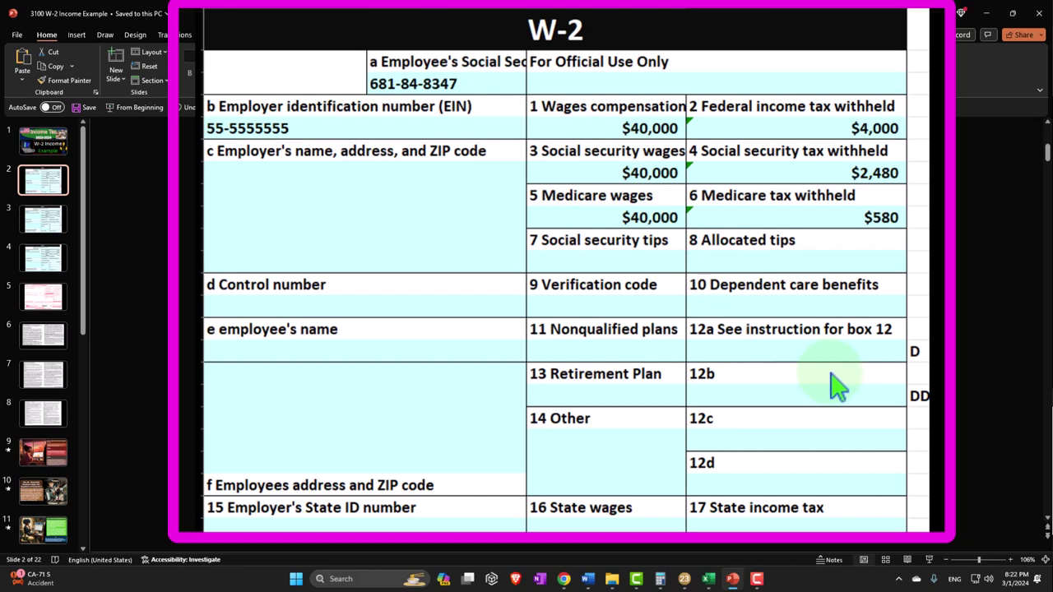
Switch to Lacerte Tax, open the return's wage input details and set the wages of employer W-2 1 to 40,000.
key(Escape)
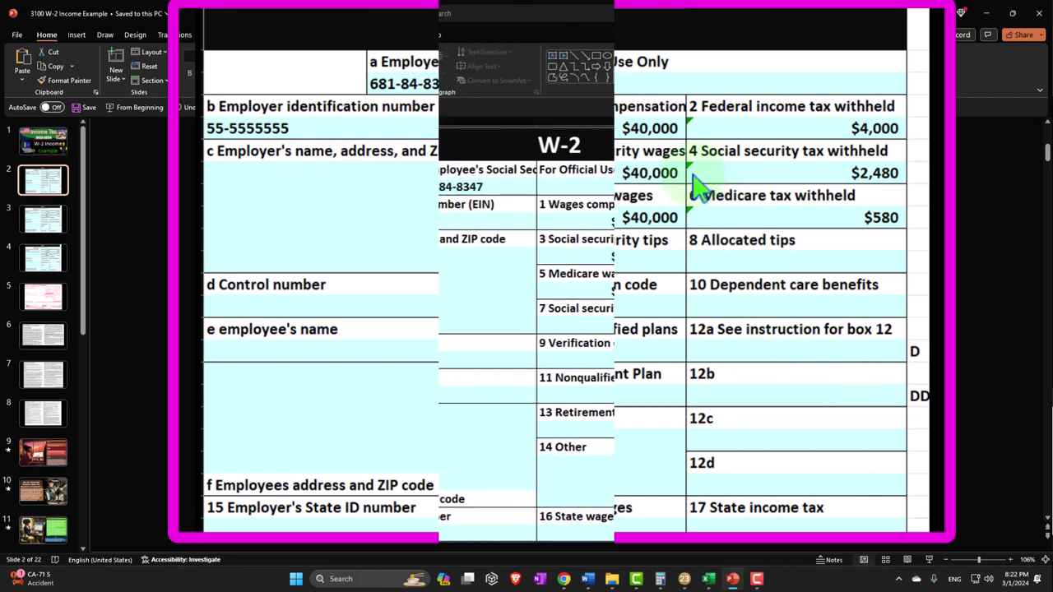
click(988, 14)
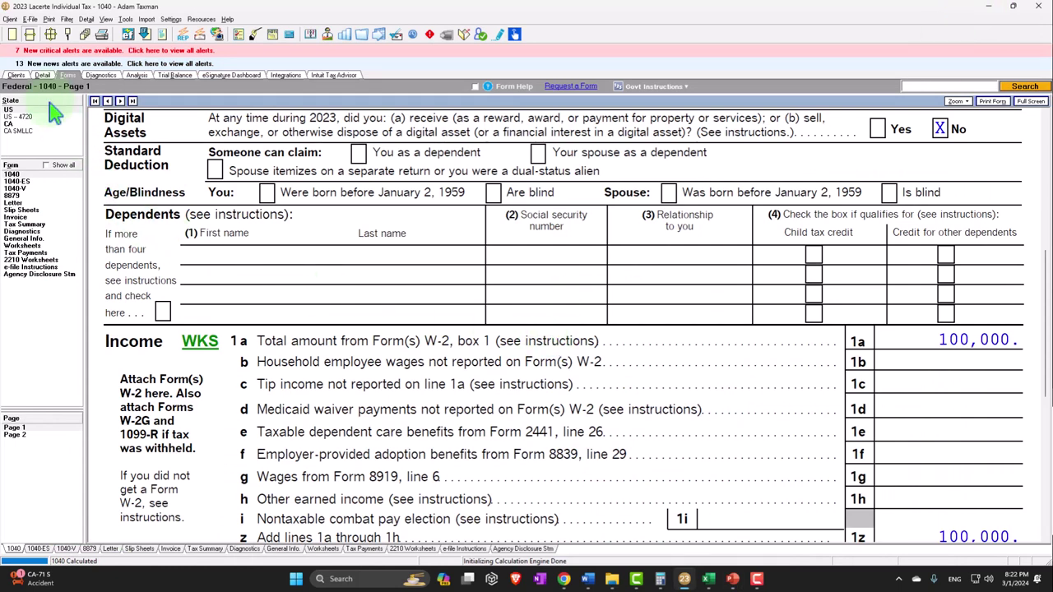
click(43, 76)
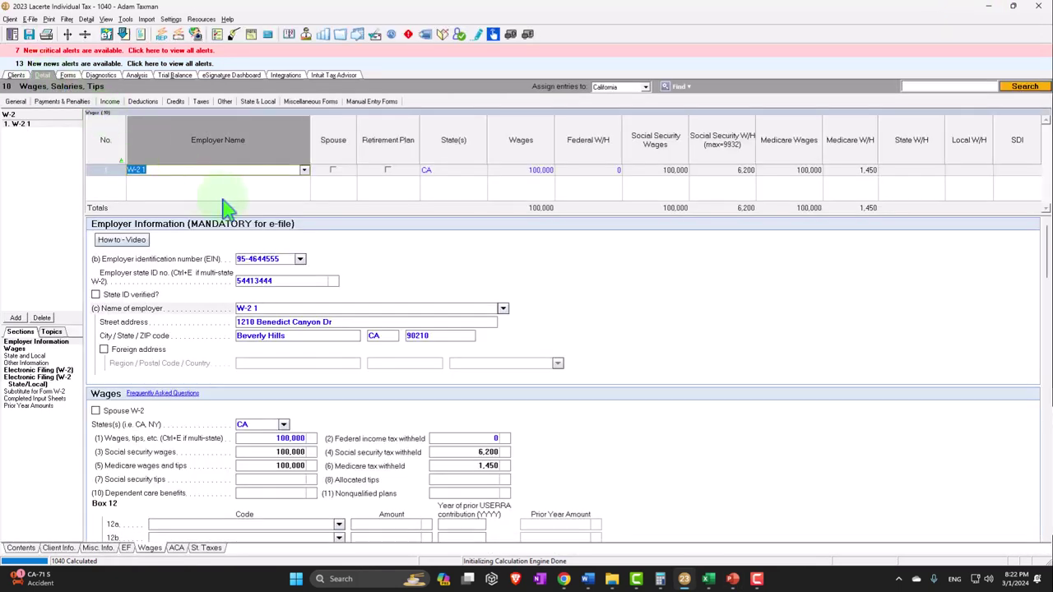
key(Tab)
key(Tab)
key(Tab)
key(Tab)
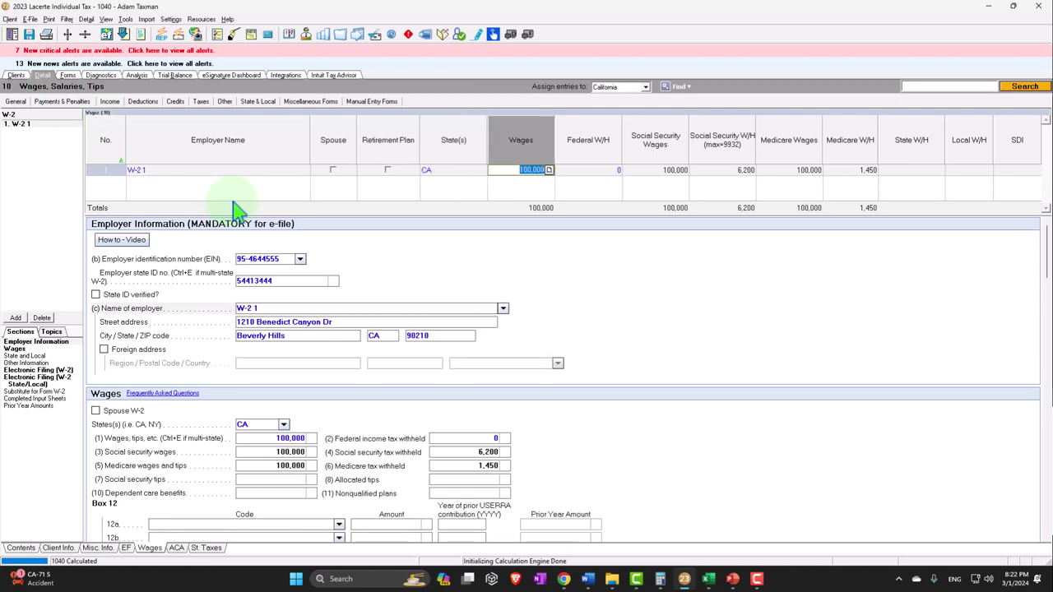
text(40,000)
key(Tab)
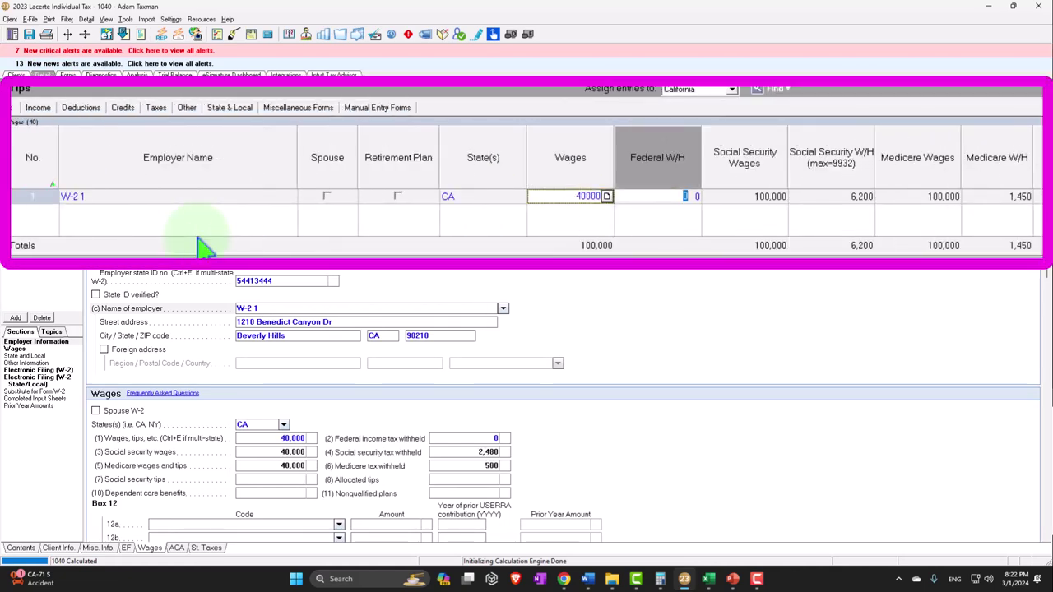
Consult the W-2 slide in PowerPoint and set the federal withholding of employer W-2 1 to 4,000 in Lacerte.
click(713, 583)
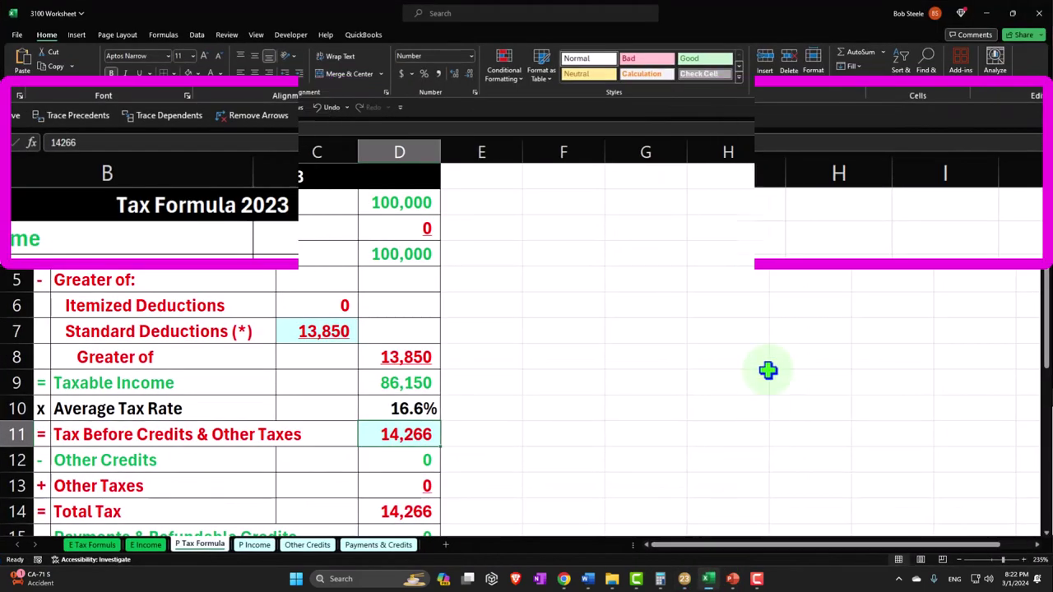
click(712, 583)
click(732, 579)
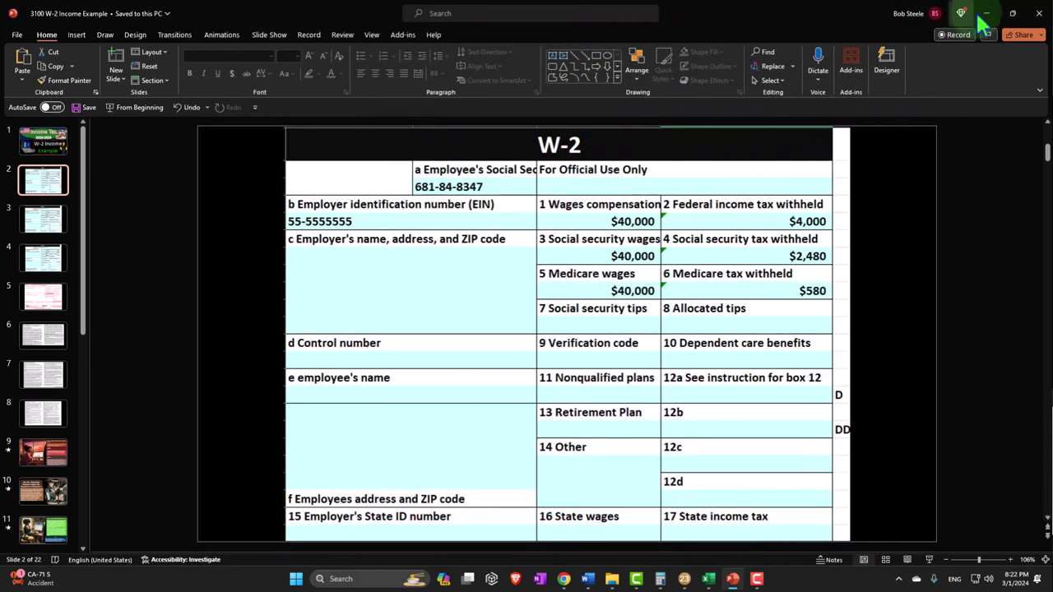
key(alt+Tab)
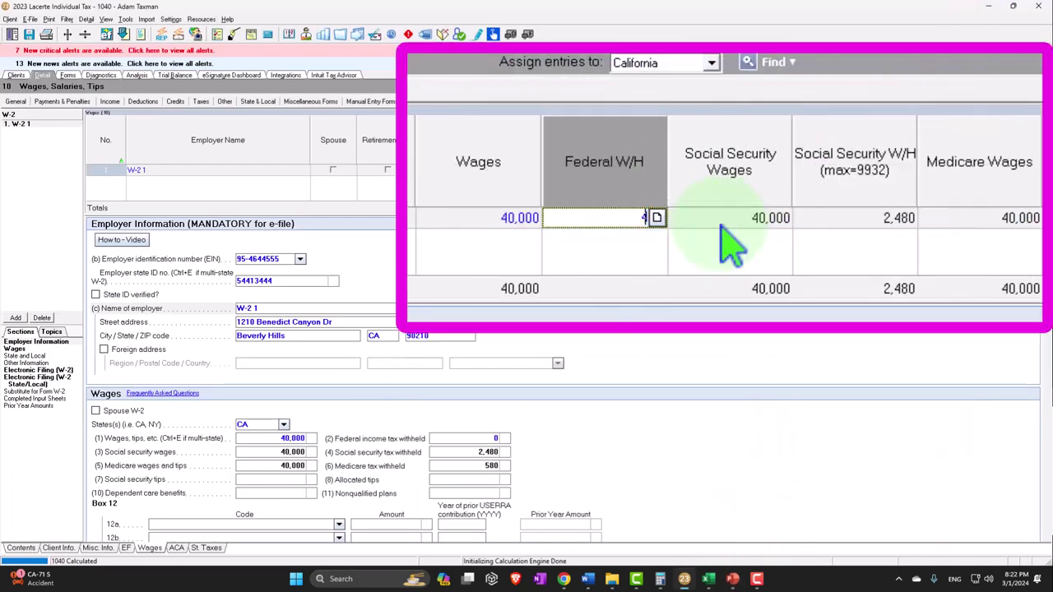
key(Tab)
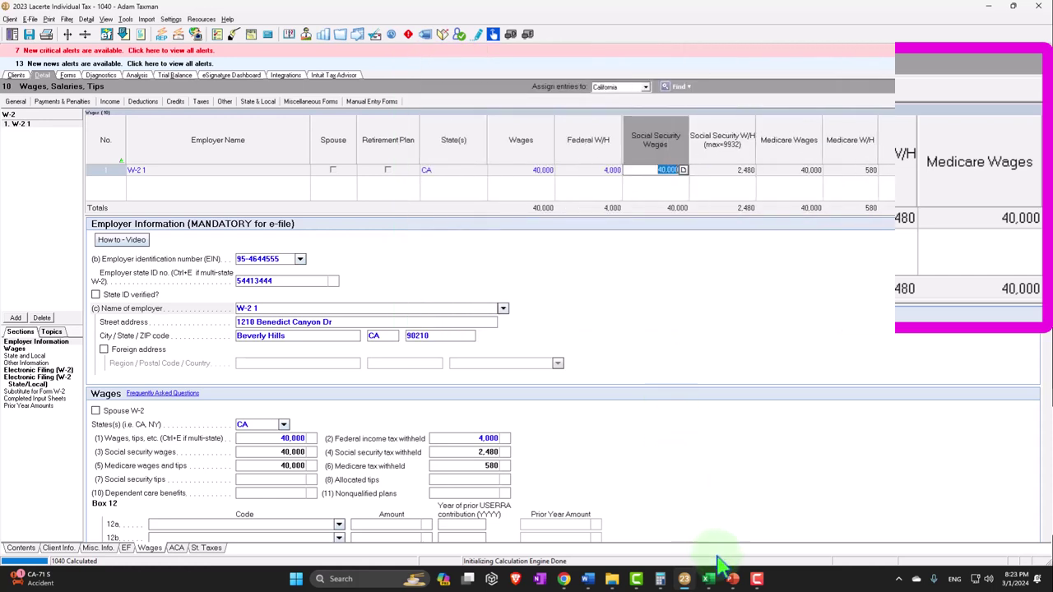
Check the Social Security withholding by calculating 40,000 × 0.062 in Calculator, kept on top of the wage entries.
click(724, 580)
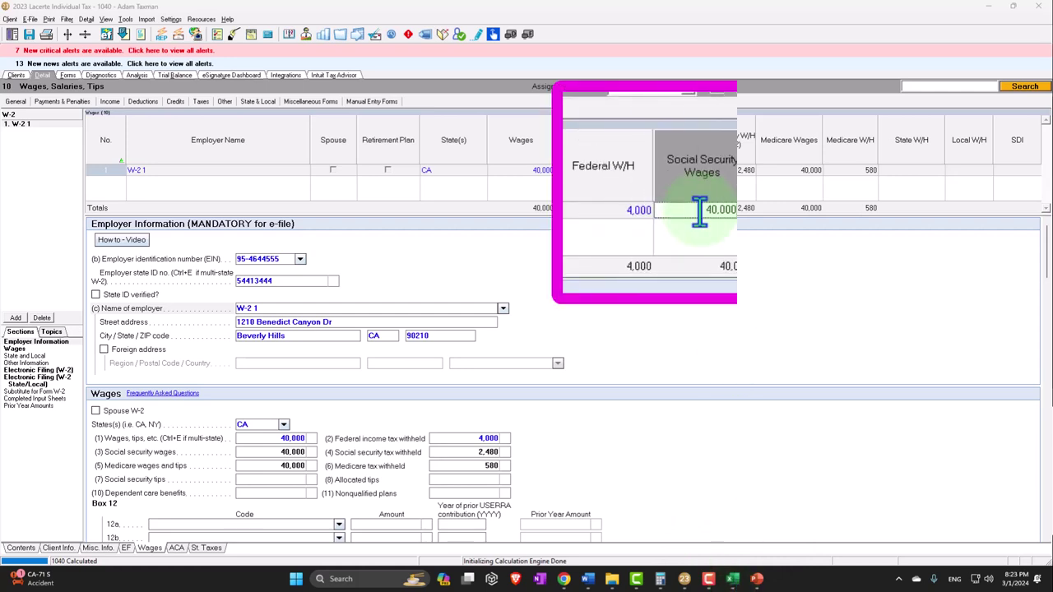
key(Tab)
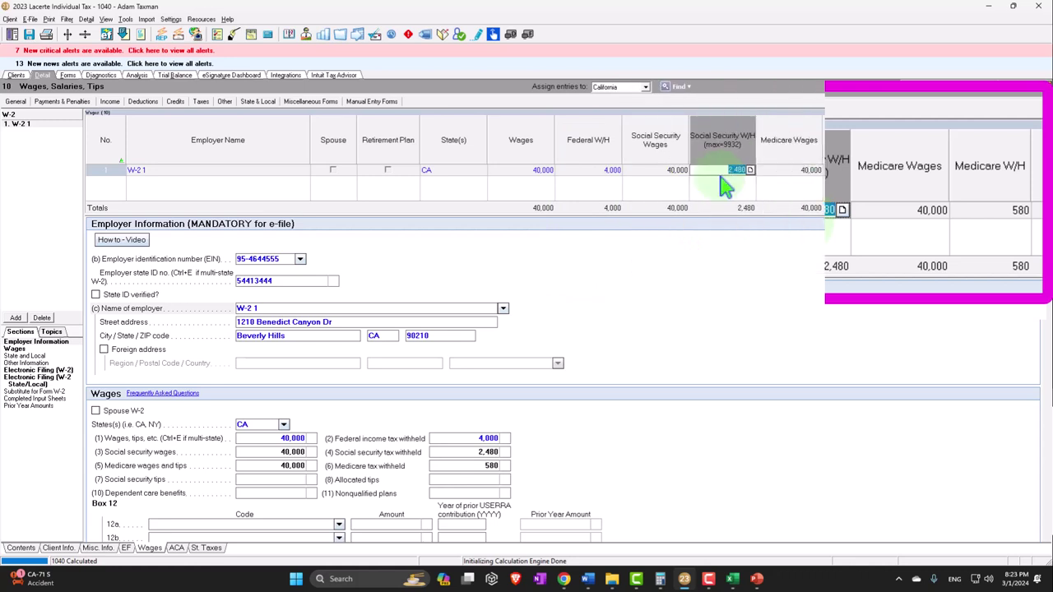
click(659, 578)
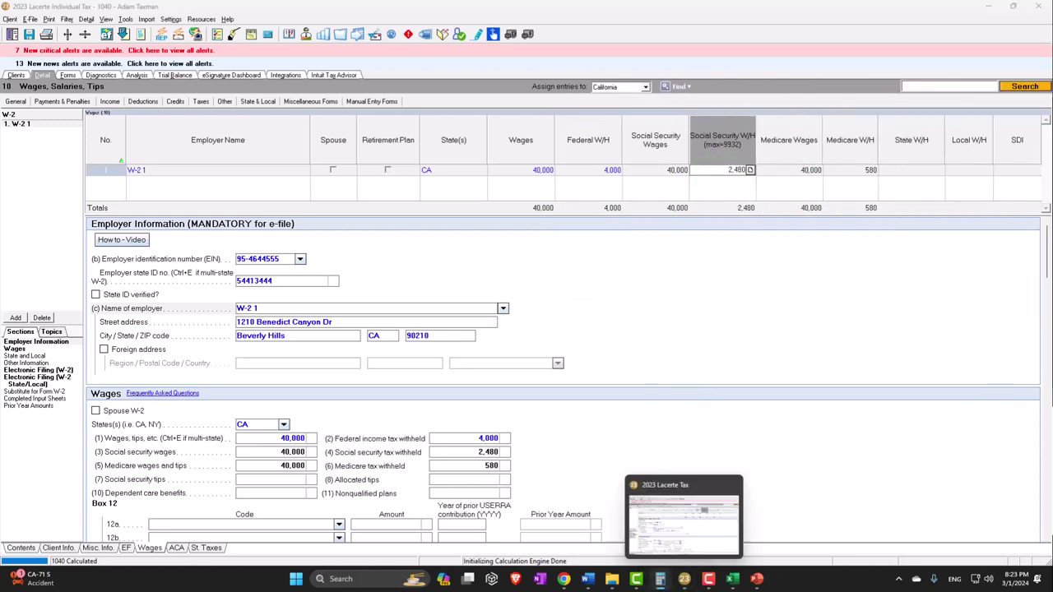
click(860, 369)
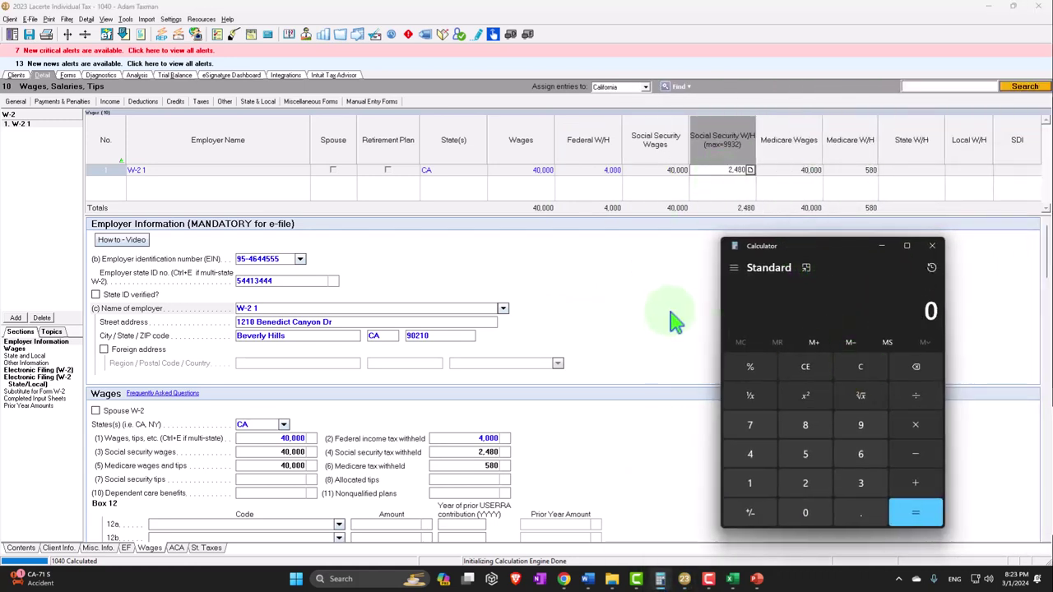
text(40)
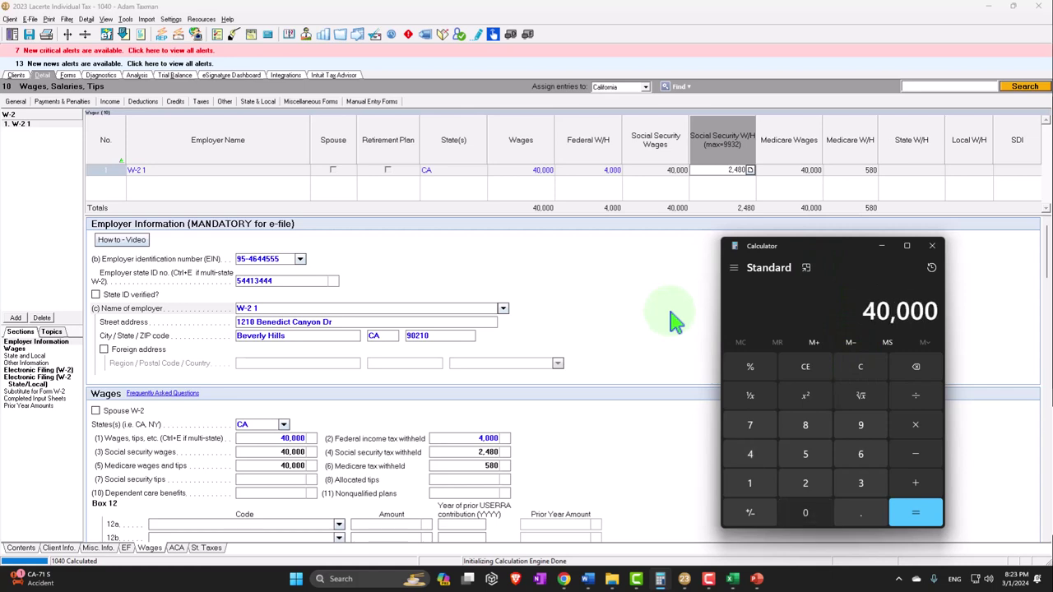
text(.062)
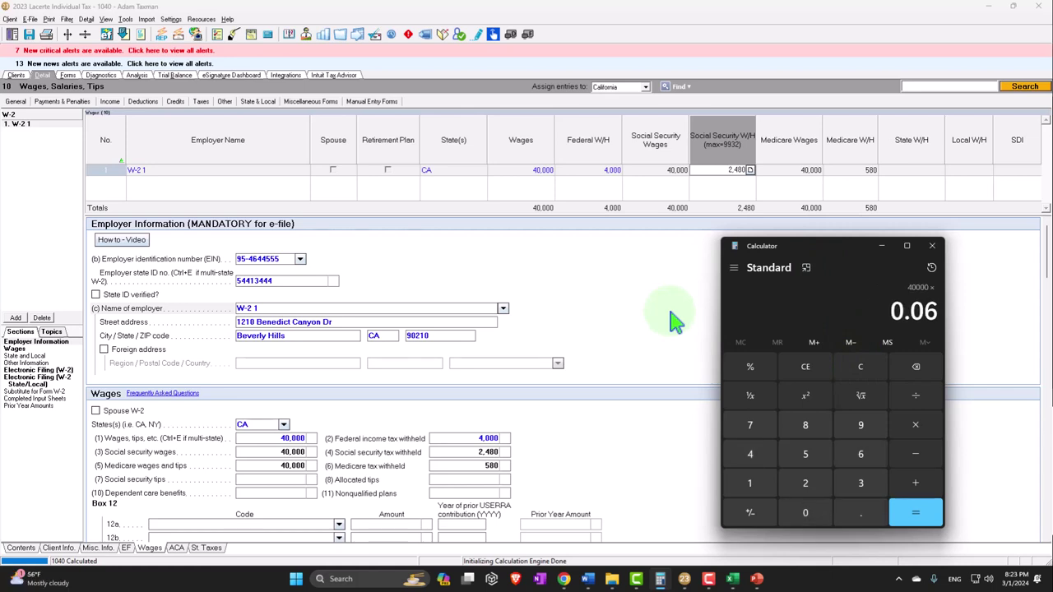
click(806, 271)
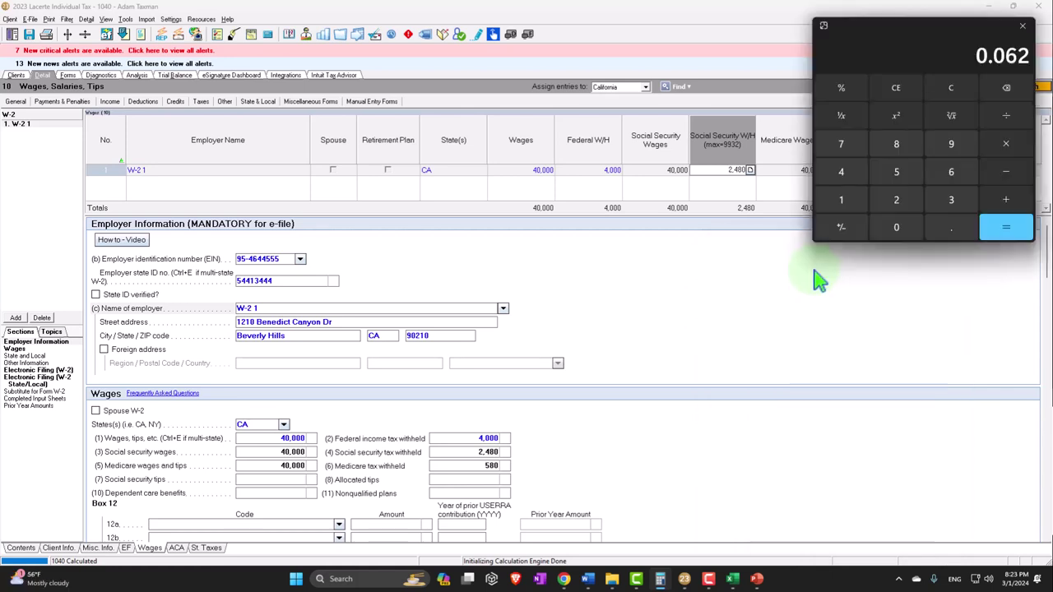
drag(888, 52, 897, 275)
click(974, 459)
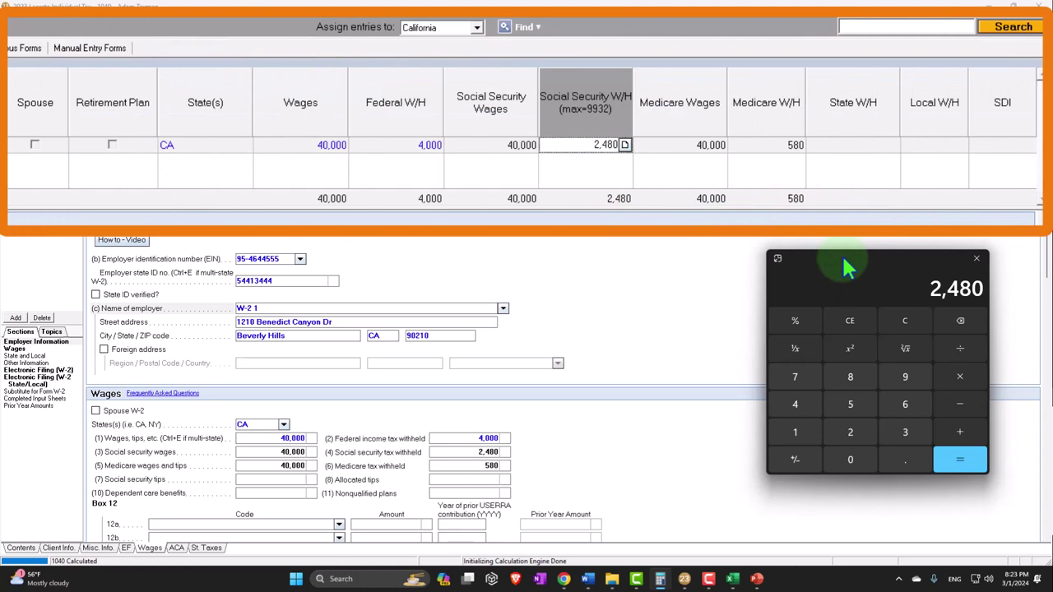
Check the Medicare withholding by calculating 40,000 × 0.0145 in Calculator, and close the calculator.
click(704, 146)
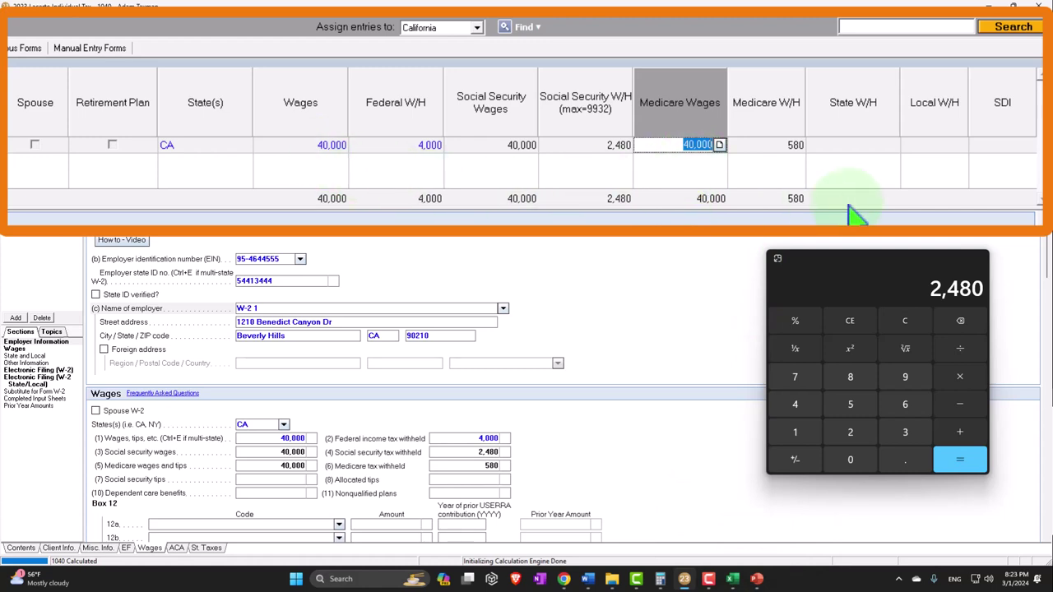
click(773, 145)
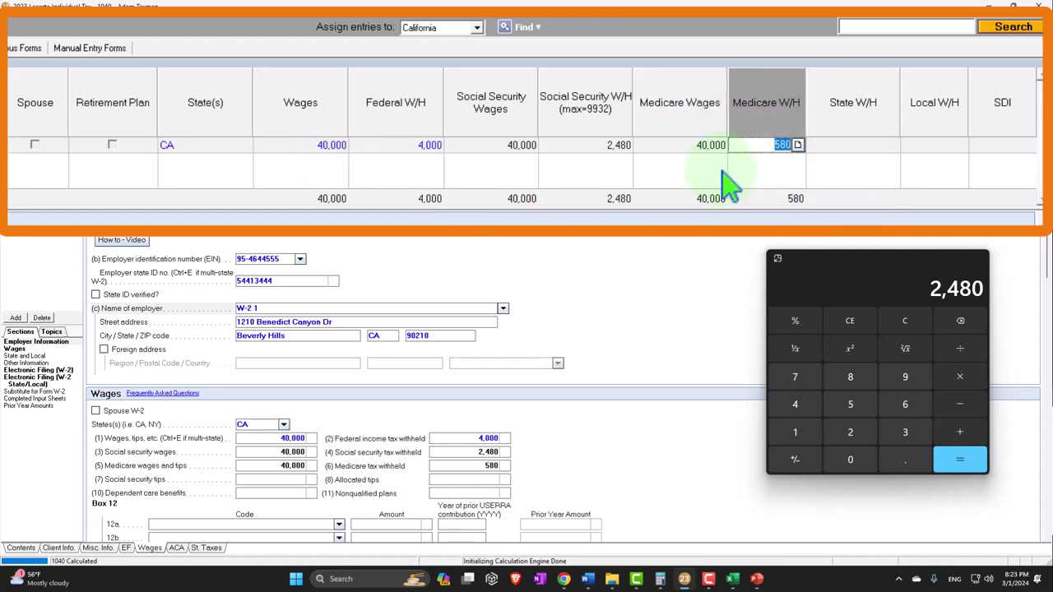
click(891, 316)
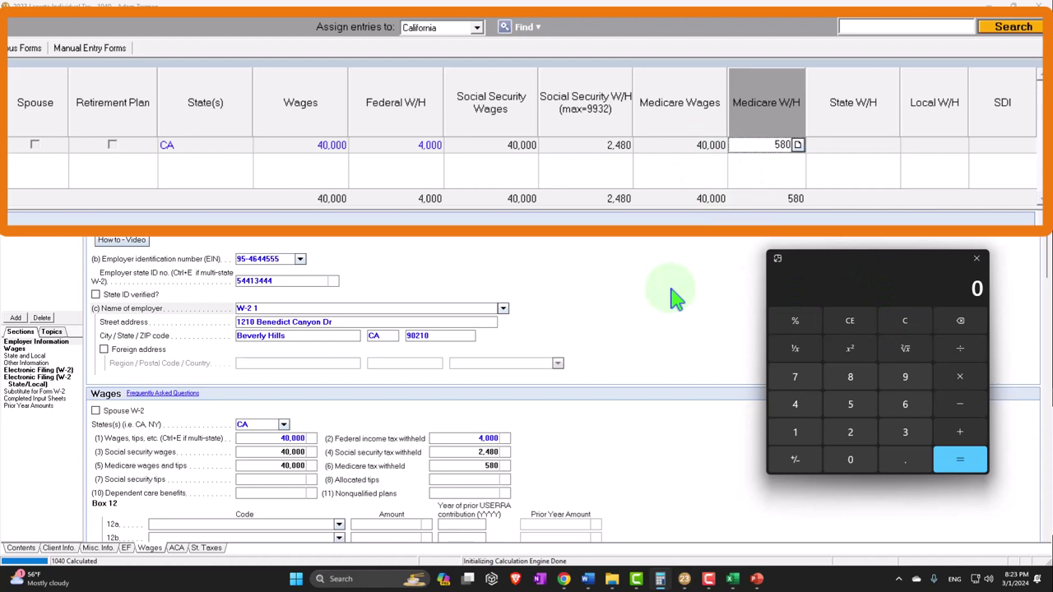
text(40000)
text(*.0145)
key(Return)
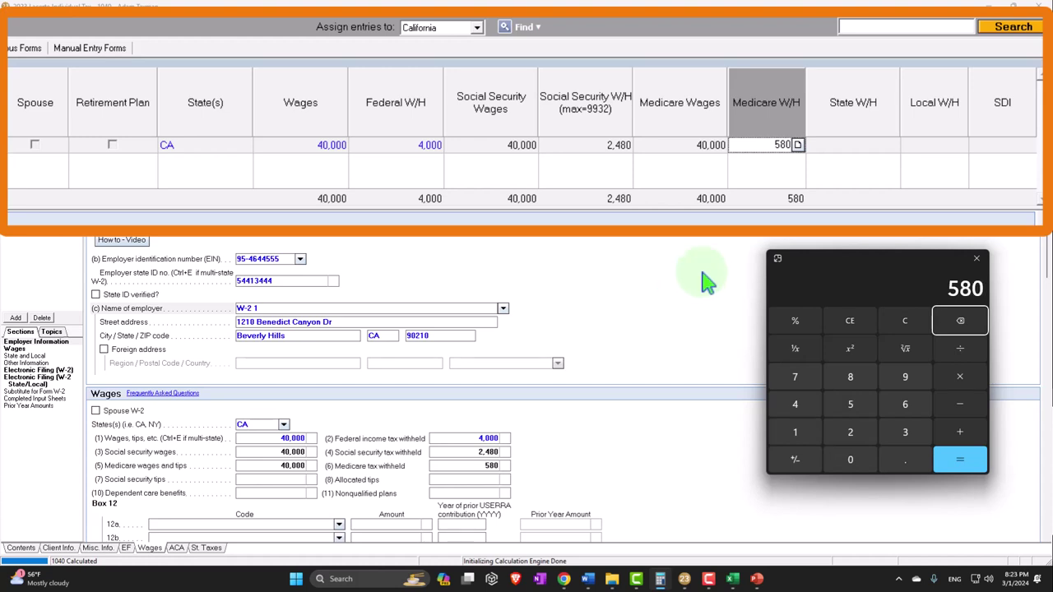
click(976, 258)
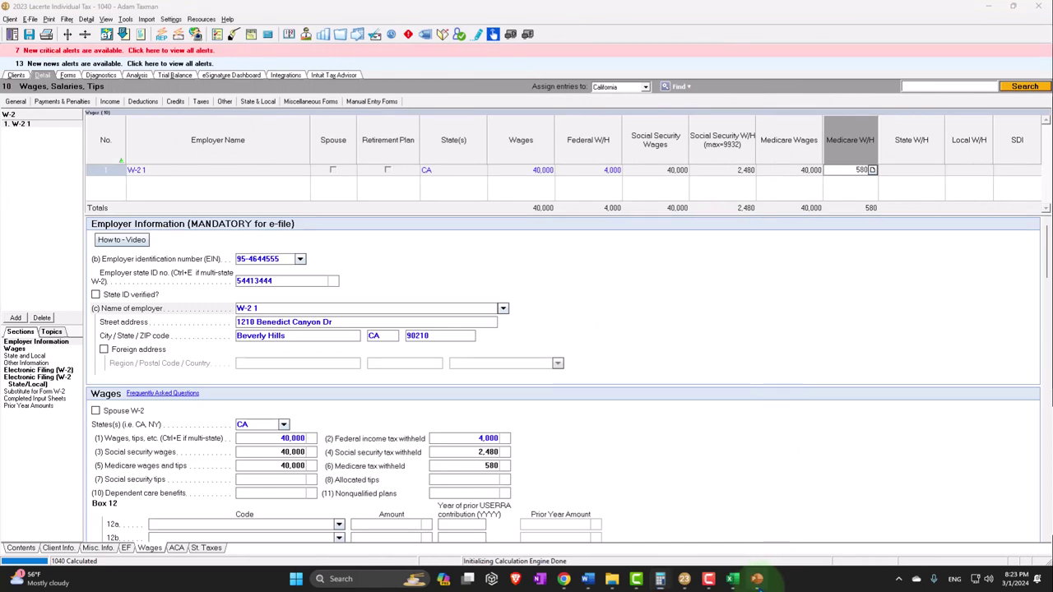
Review the W-2 slide in PowerPoint and the federal Form 1040 page 1 in Lacerte, from filing status to taxable income.
click(756, 578)
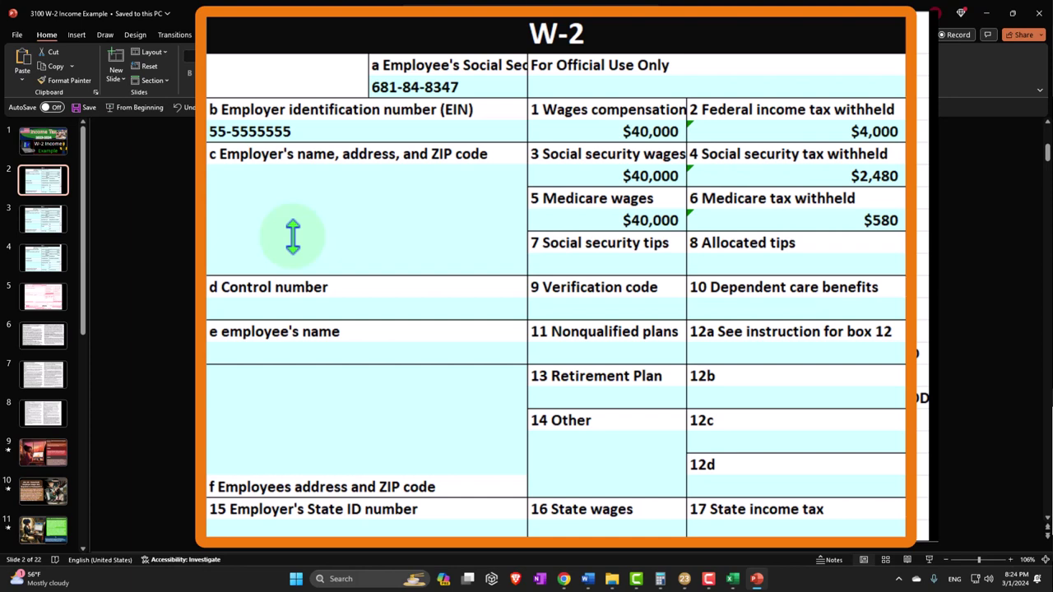
click(987, 14)
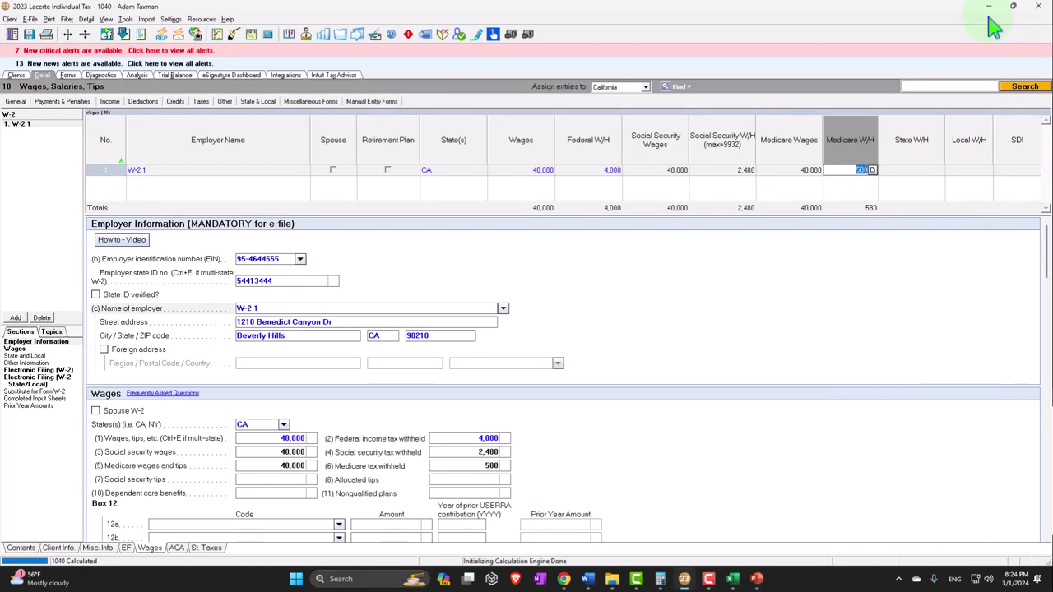
click(68, 75)
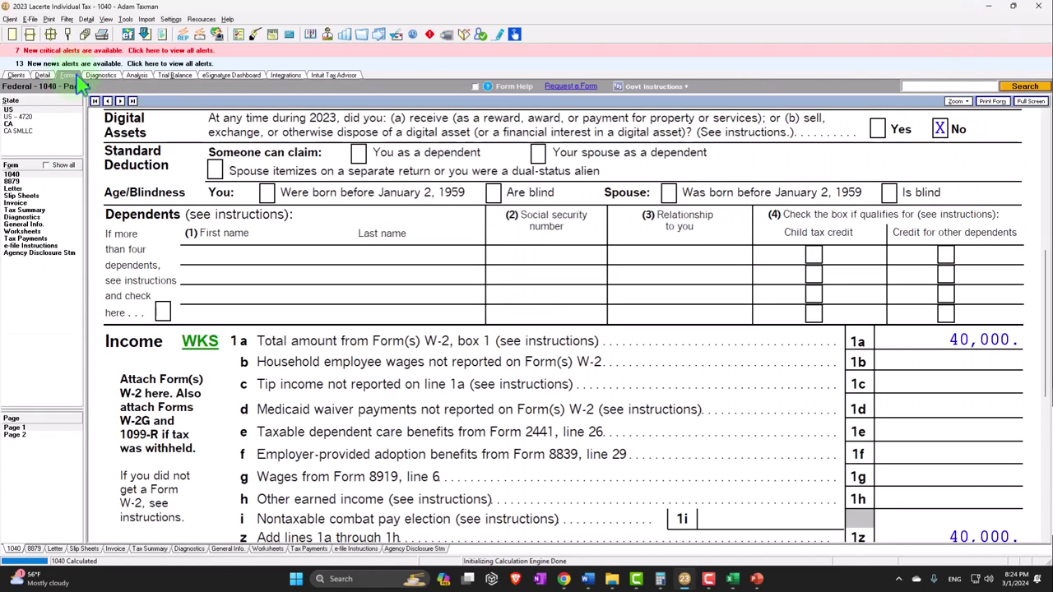
scroll(639, 376, up, 3)
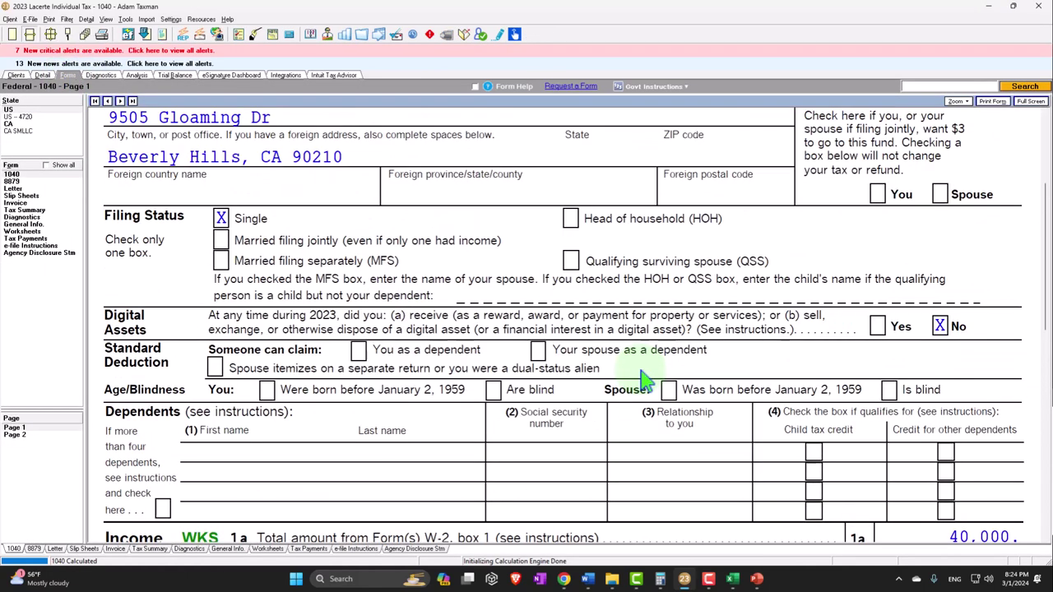
scroll(646, 379, up, 6)
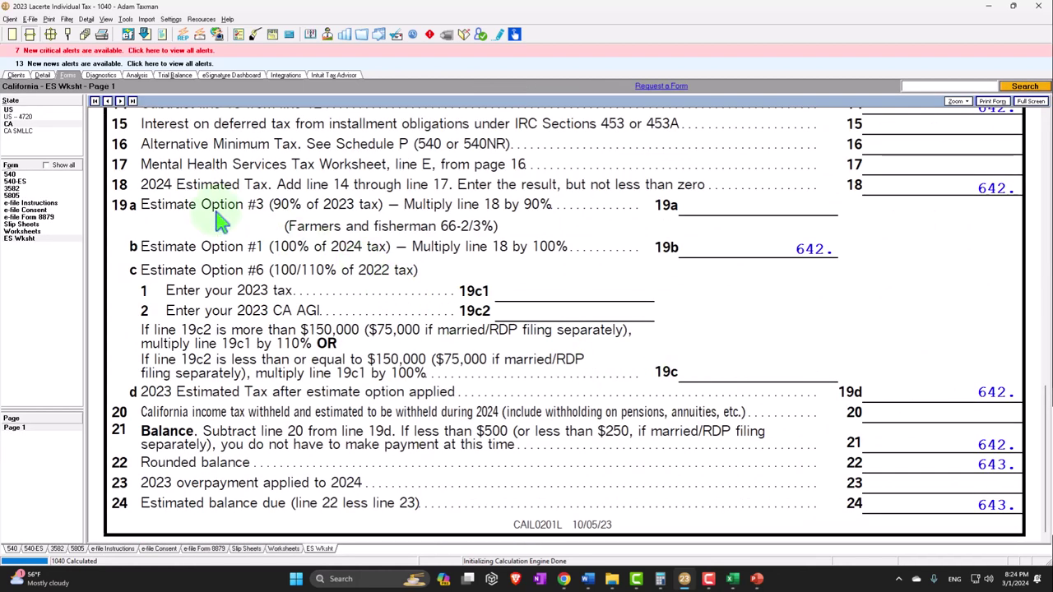
click(10, 110)
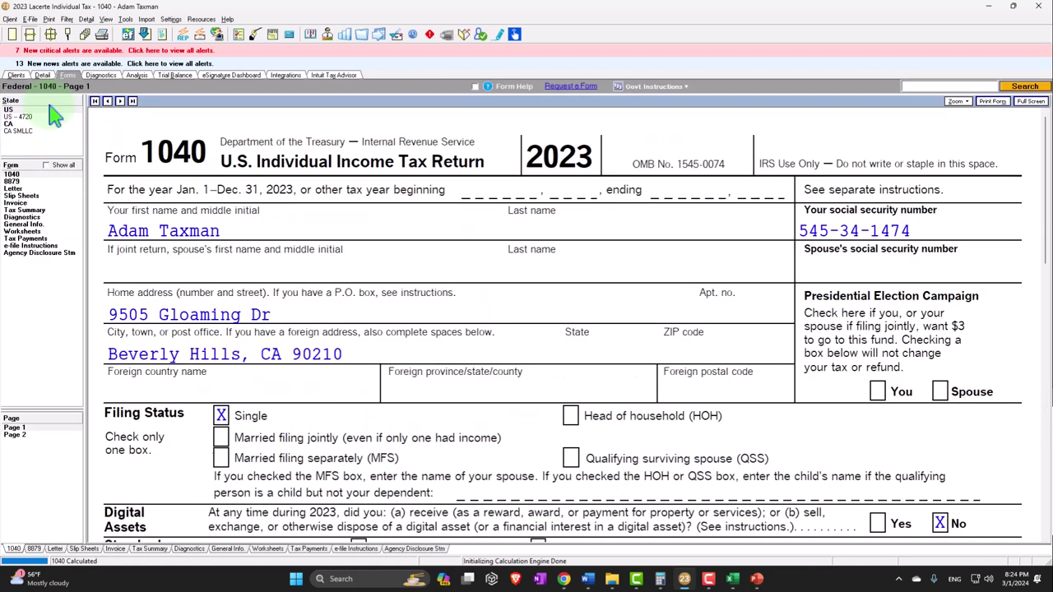
scroll(526, 259, down, 5)
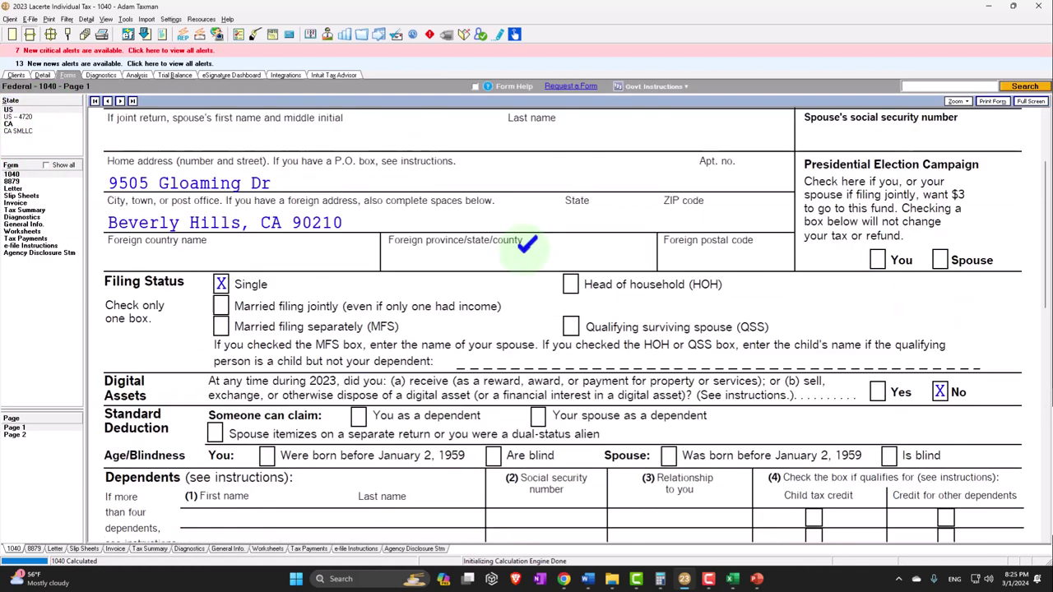
scroll(705, 287, down, 2)
scroll(892, 288, down, 5)
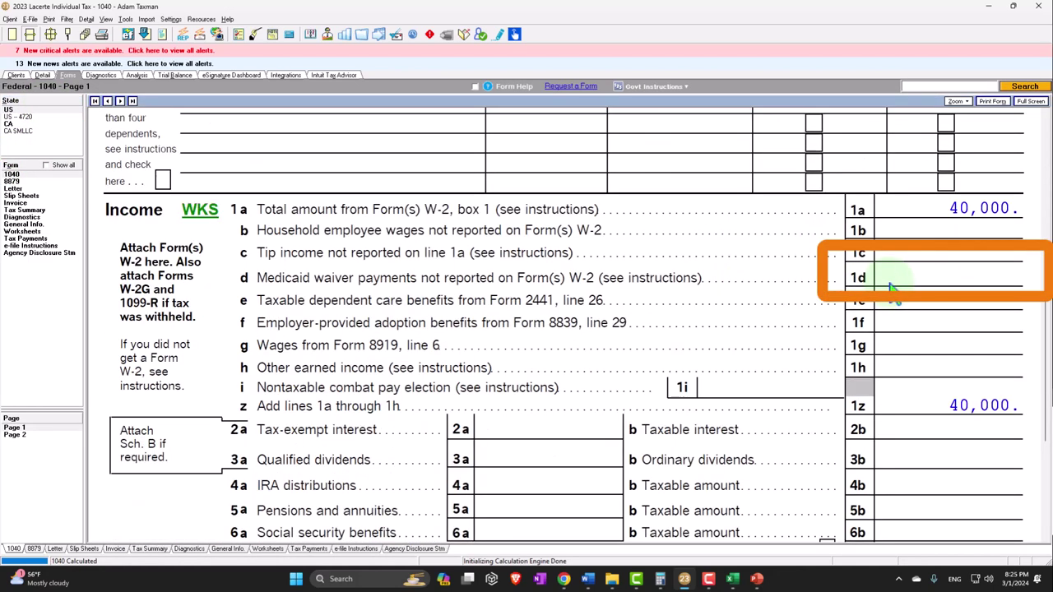
scroll(893, 288, down, 2)
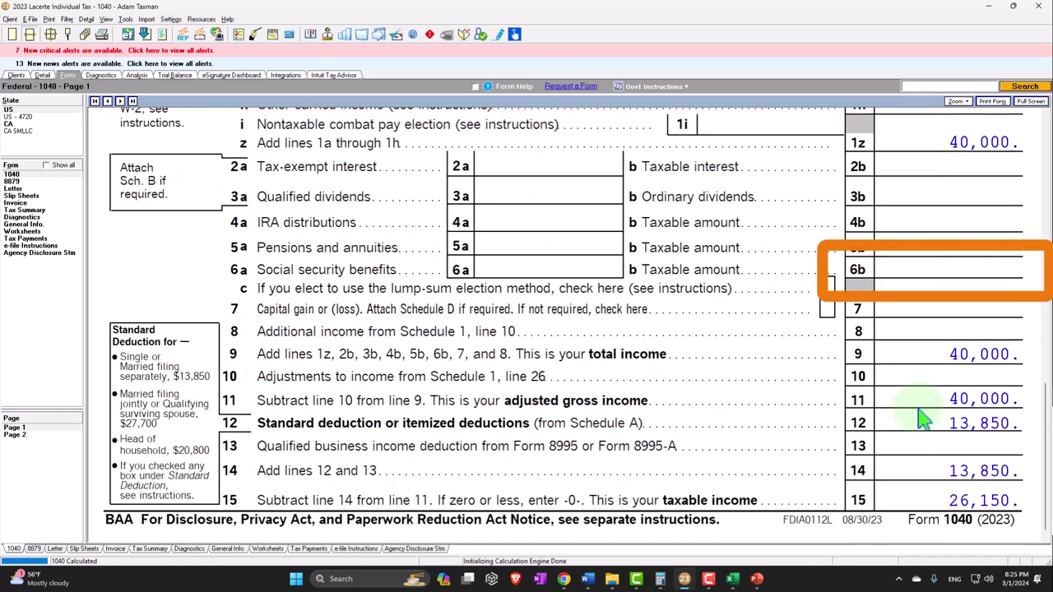
Switch to Excel, set the Job 1 W-2 income to 40,000 on the P Income sheet, and return to P Tax Formula.
click(732, 580)
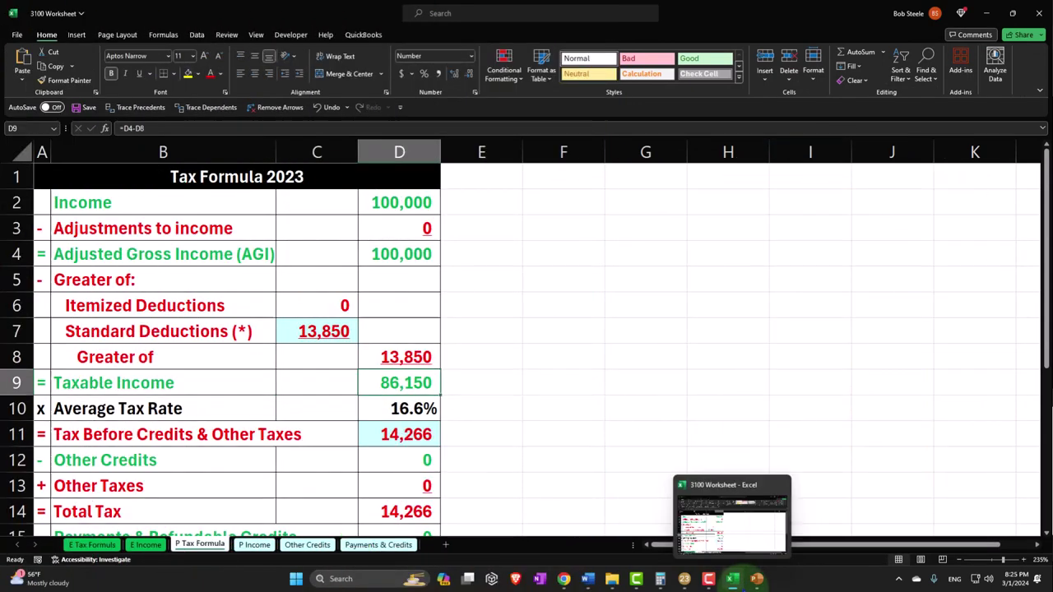
click(732, 579)
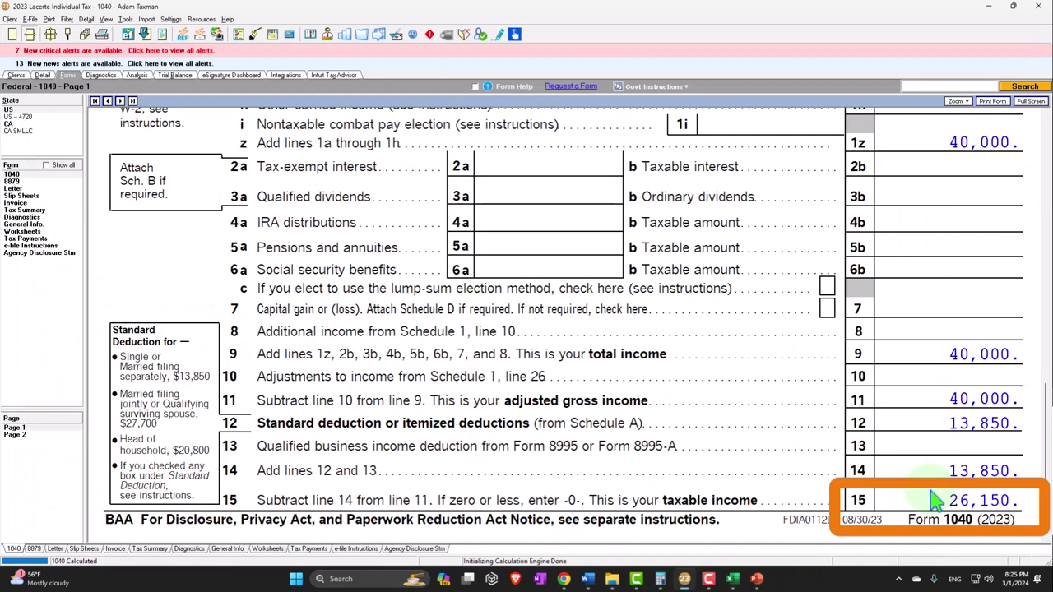
click(732, 579)
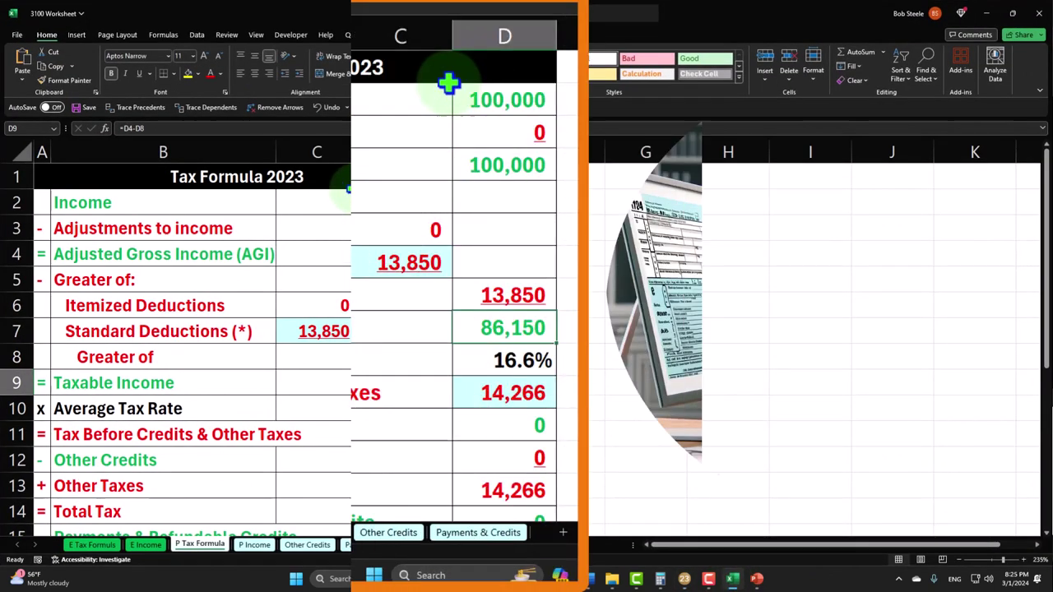
click(254, 545)
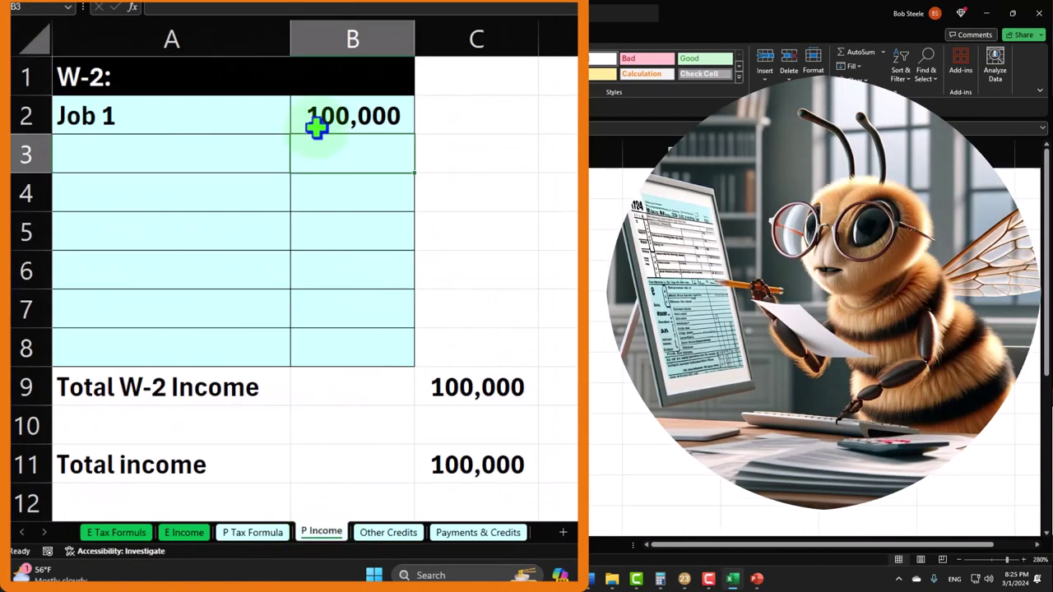
click(320, 115)
text(40)
key(Return)
click(247, 543)
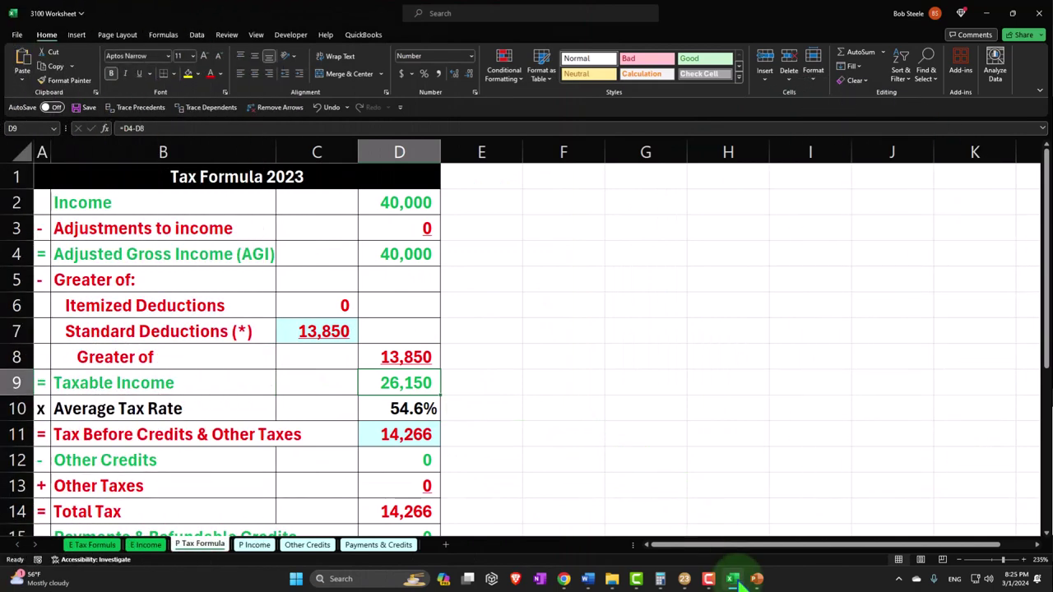
Consult Form 1040 page 2 in Lacerte and enter 2,921 as Tax Before Credits & Other Taxes on Excel's P Tax Formula sheet.
click(734, 580)
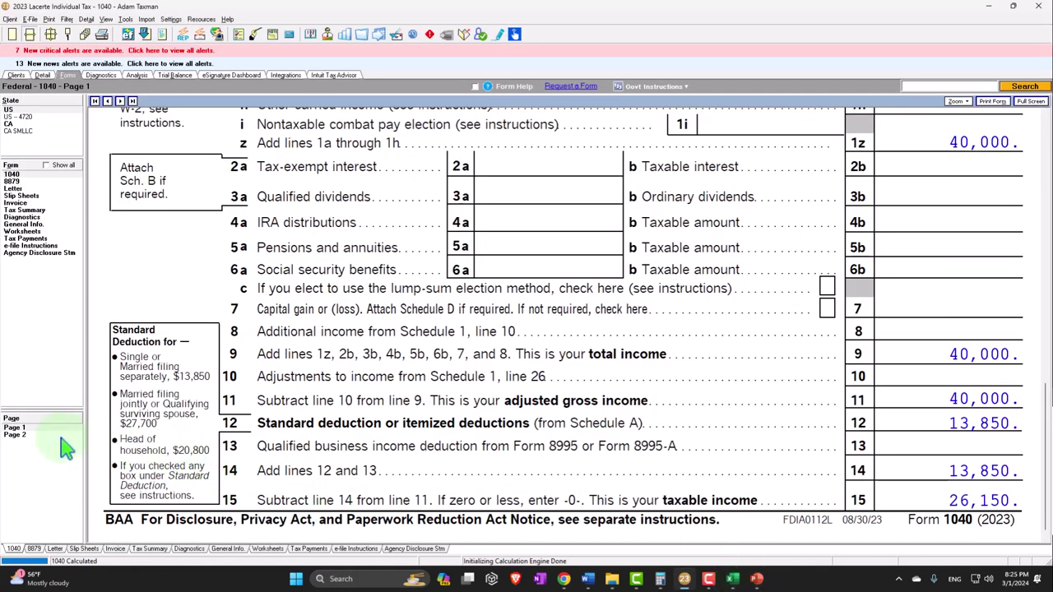
click(14, 435)
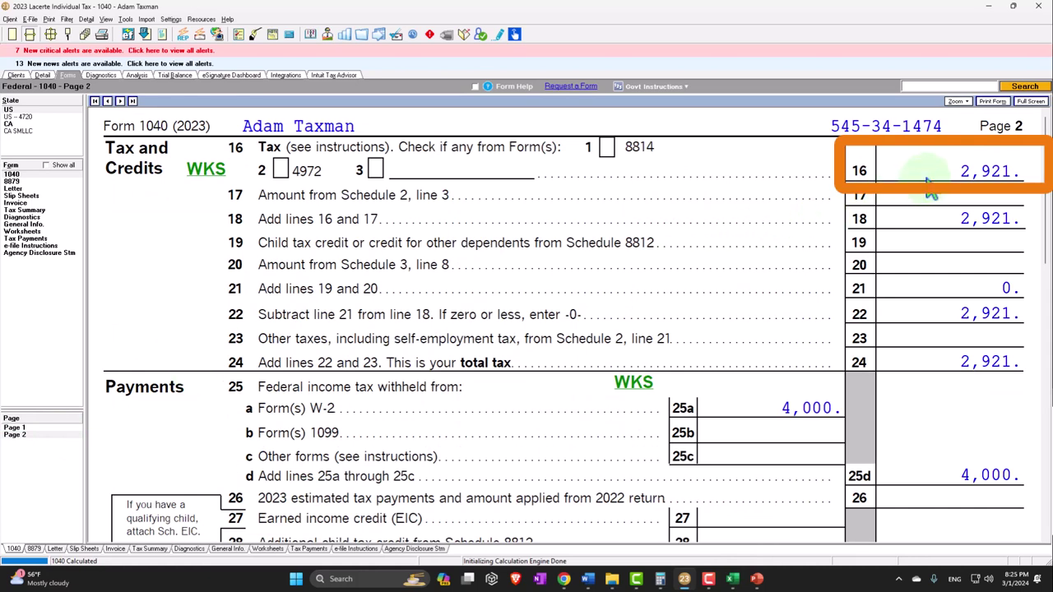
click(732, 580)
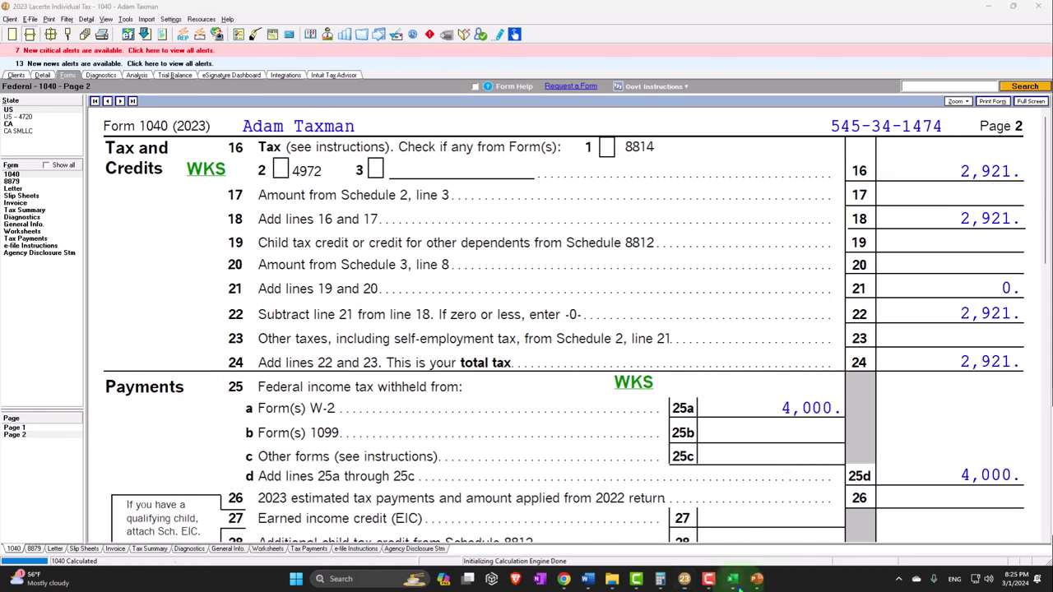
click(514, 412)
text(2,921)
key(Return)
scroll(657, 288, down, 2)
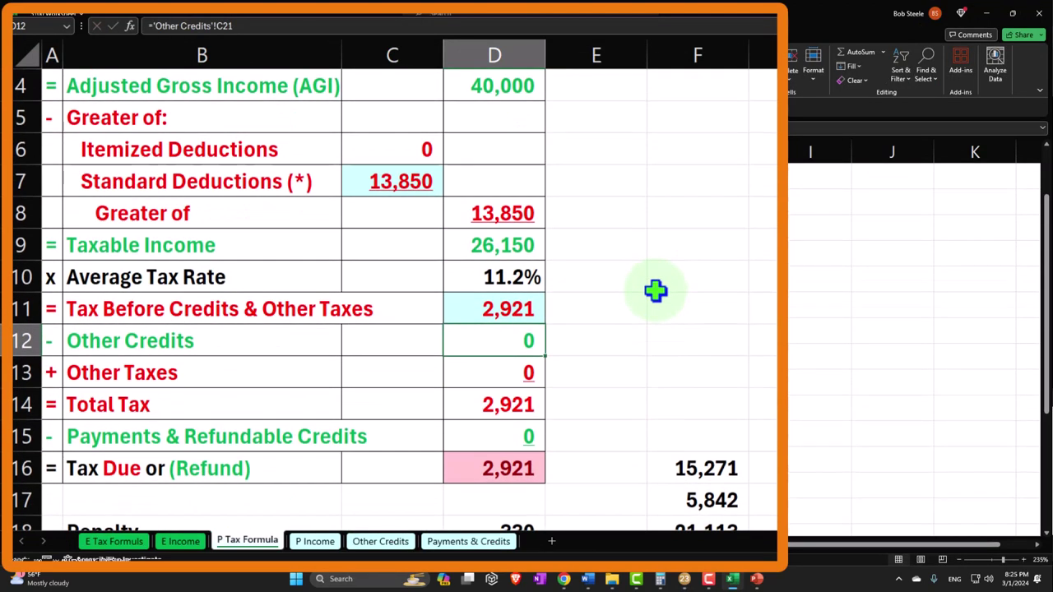
Consult the W-2 slide in PowerPoint and rename the Job 1 withholding row to W-2 1 on Excel's Payments & Credits sheet.
click(757, 579)
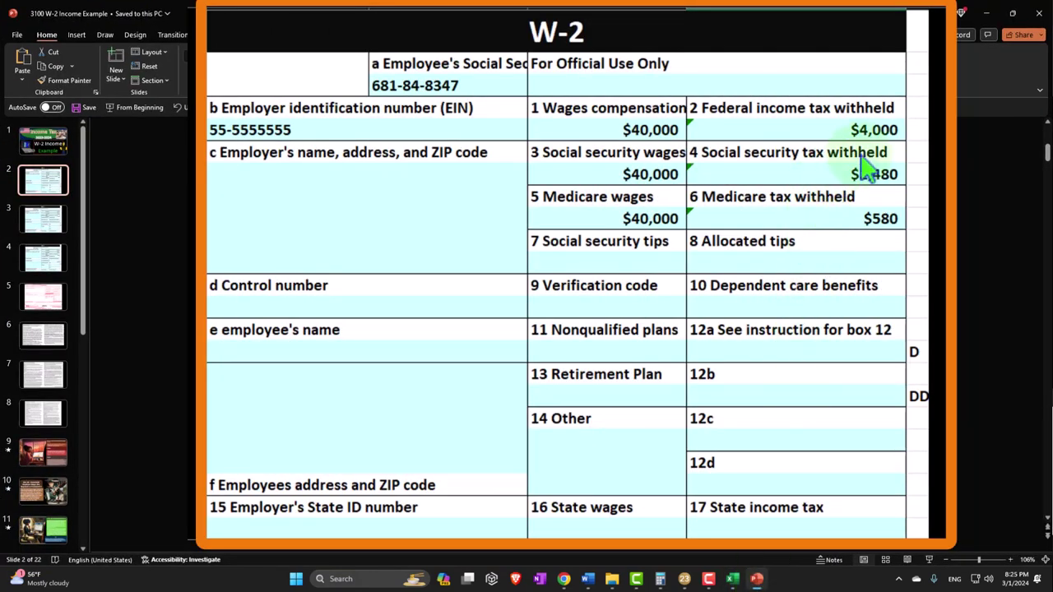
click(757, 579)
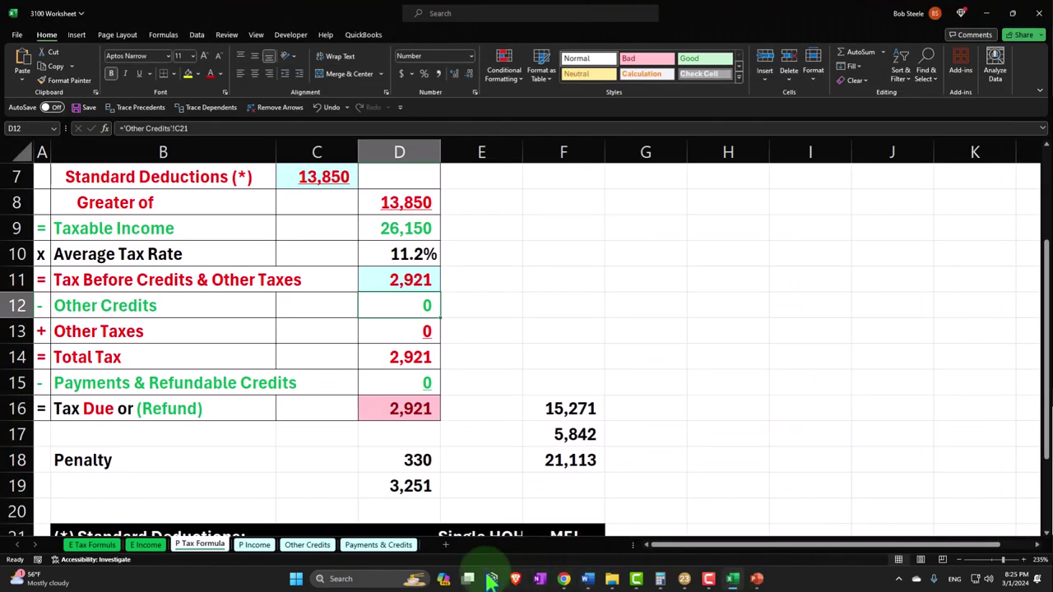
click(377, 546)
scroll(370, 453, up, 6)
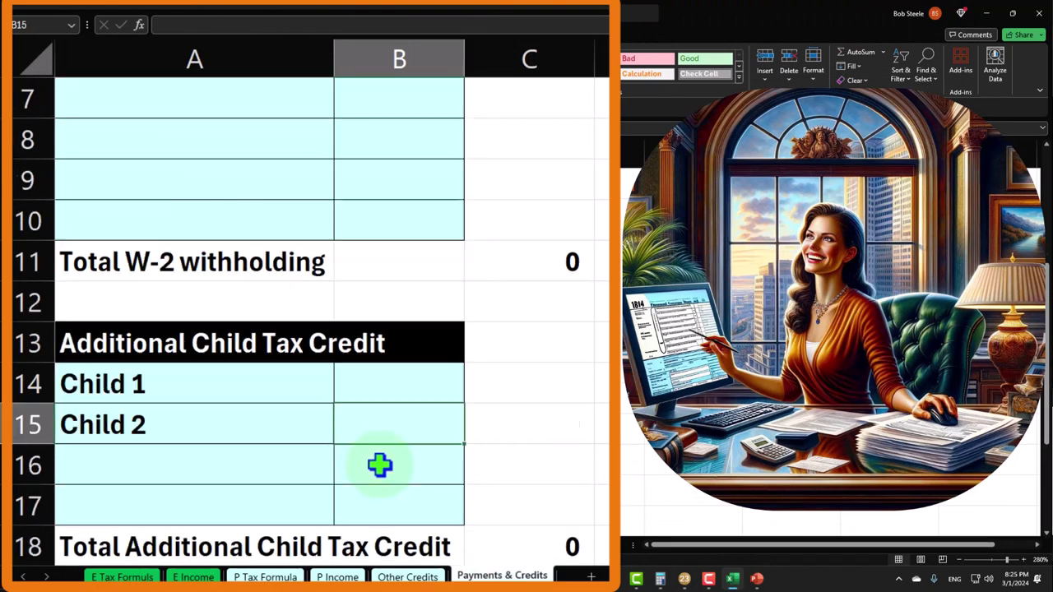
click(155, 223)
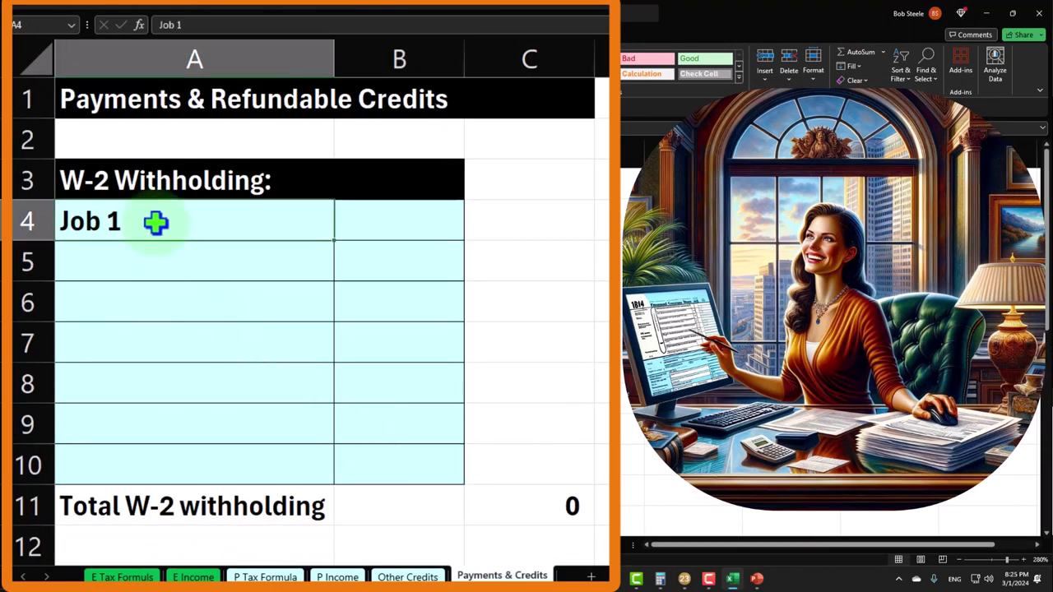
text(WE)
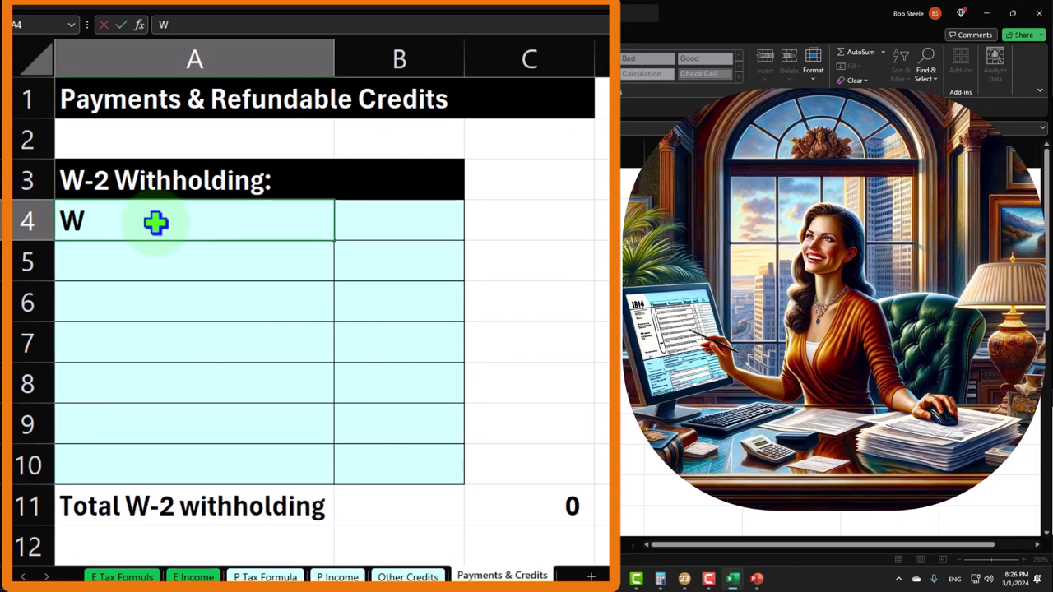
text(-2 1)
key(Tab)
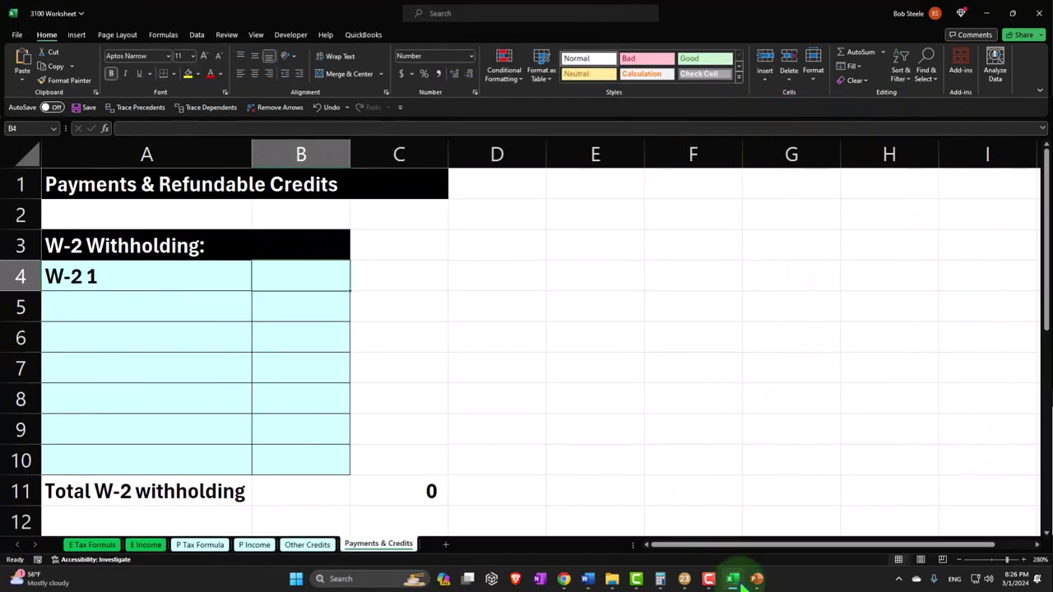
Enter 4000 as the withholding for W-2 1 in cell B4 and return to the P Tax Formula sheet.
click(733, 579)
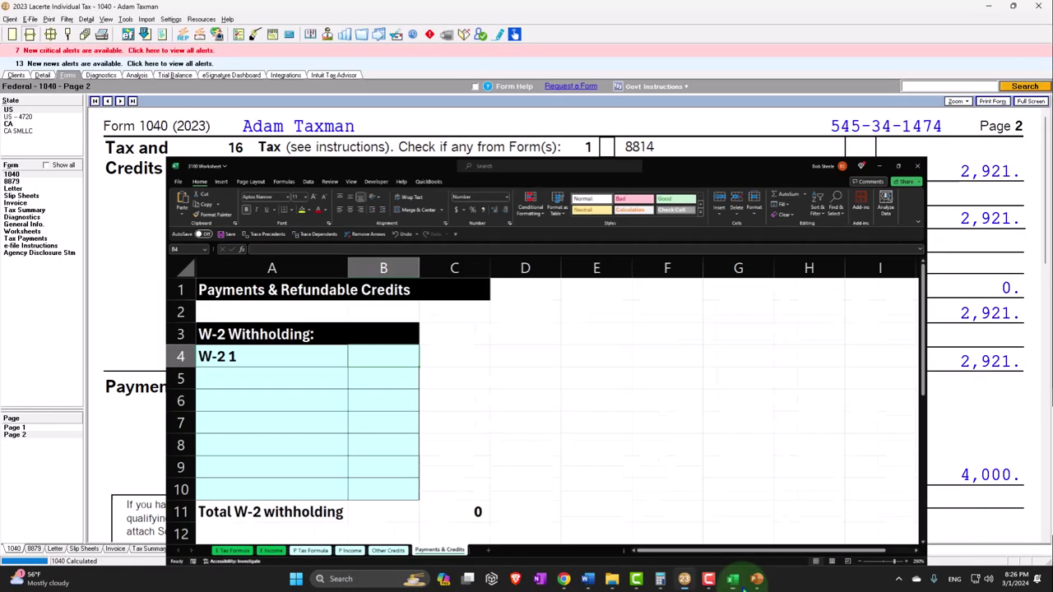
click(733, 579)
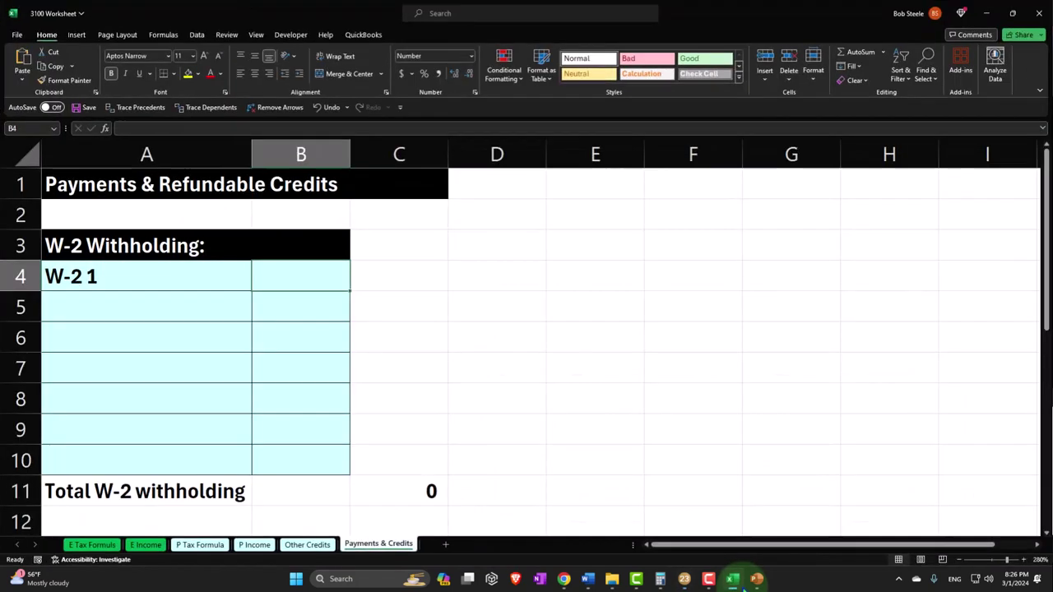
click(757, 579)
click(757, 579)
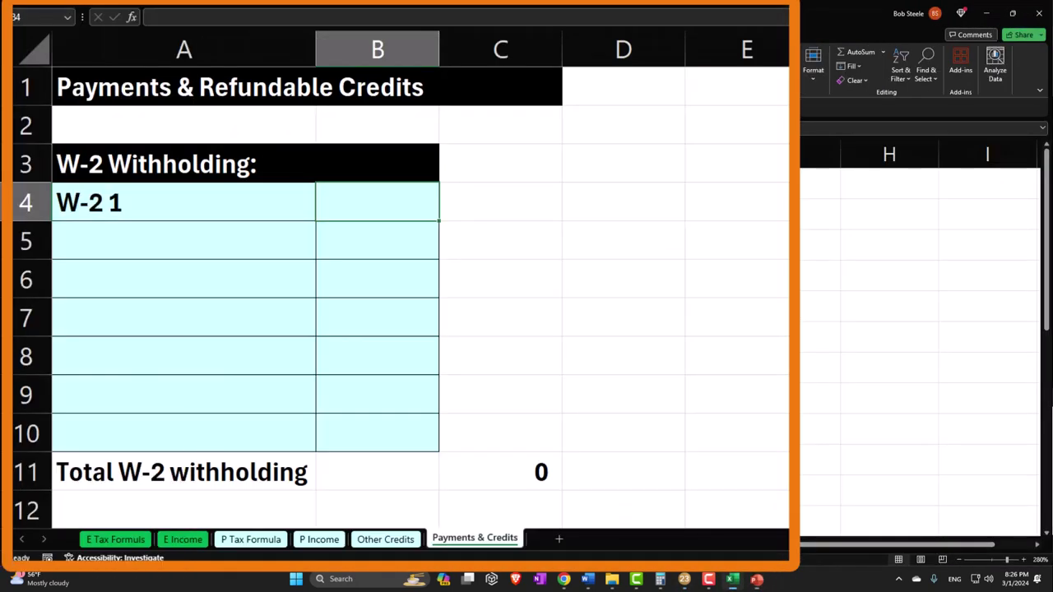
text(4,)
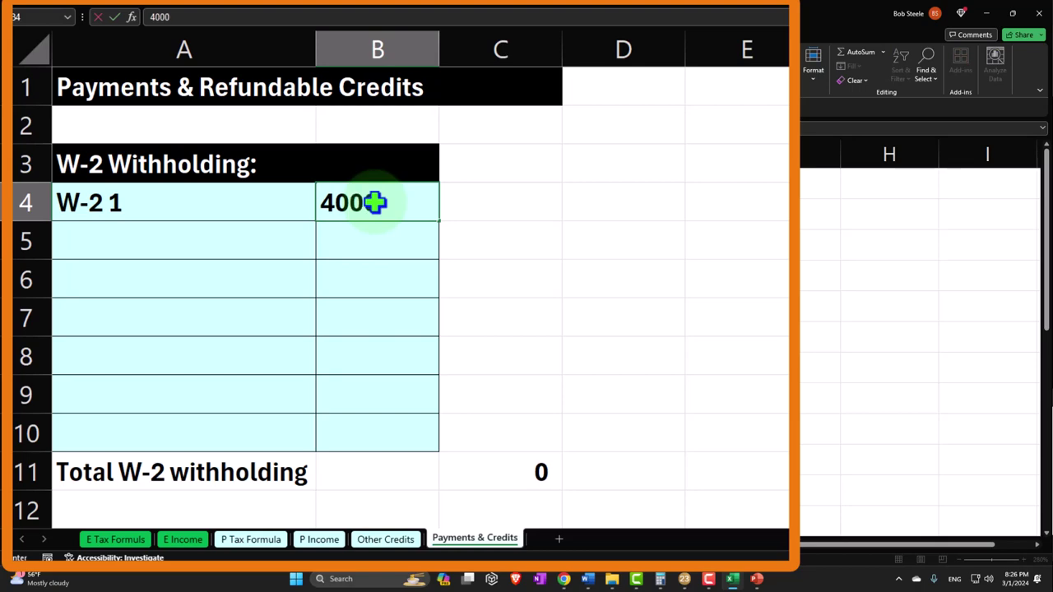
text(000)
key(Return)
click(256, 540)
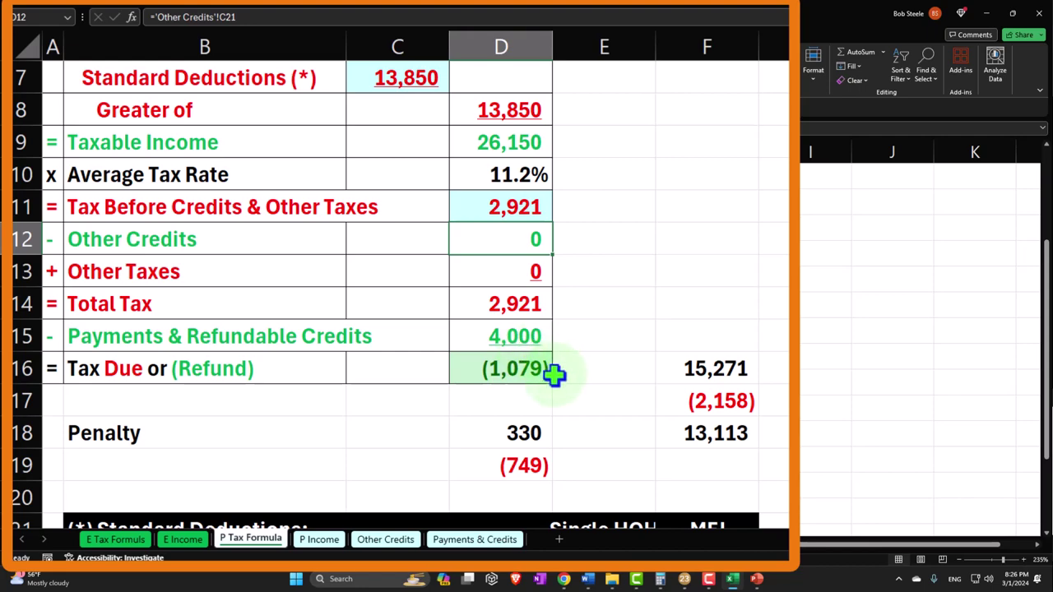
Examine the payments and refund on Form 1040 page 2 in Lacerte, then the filing status and income on page 1.
click(729, 578)
click(729, 579)
scroll(778, 487, down, 5)
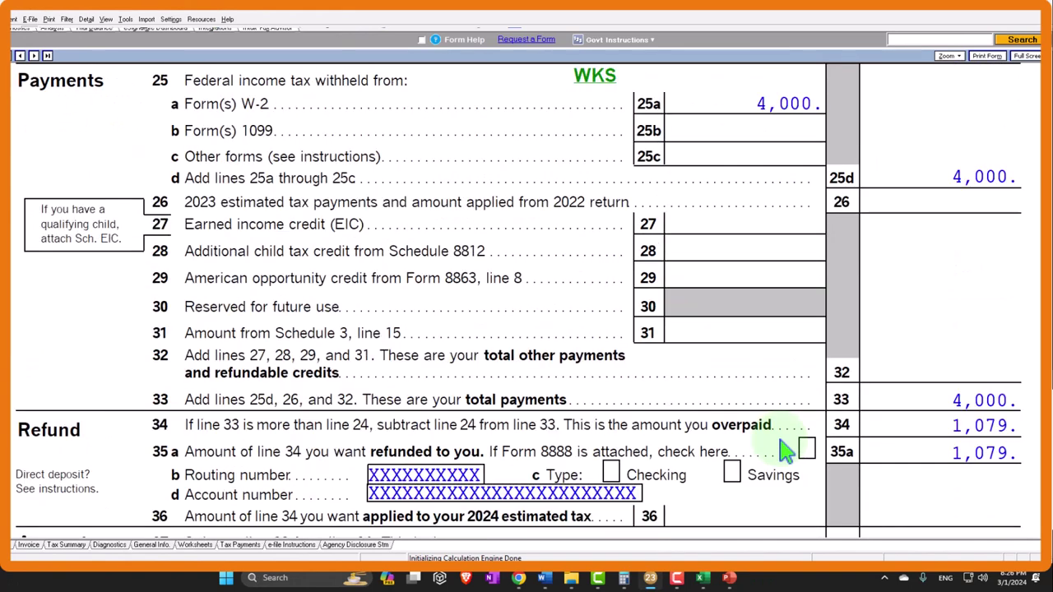
scroll(786, 450, down, 1)
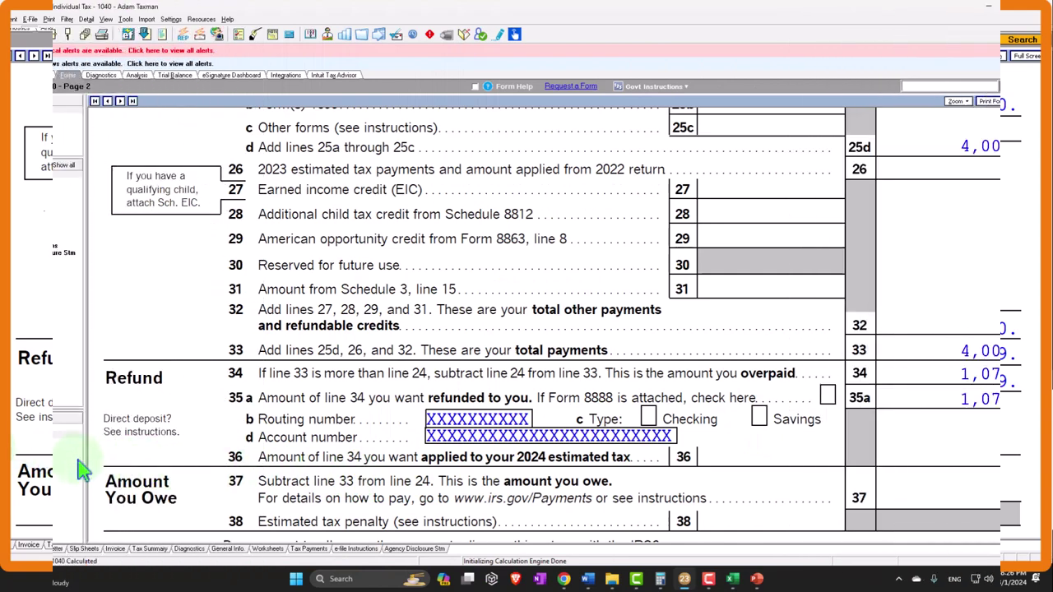
click(22, 429)
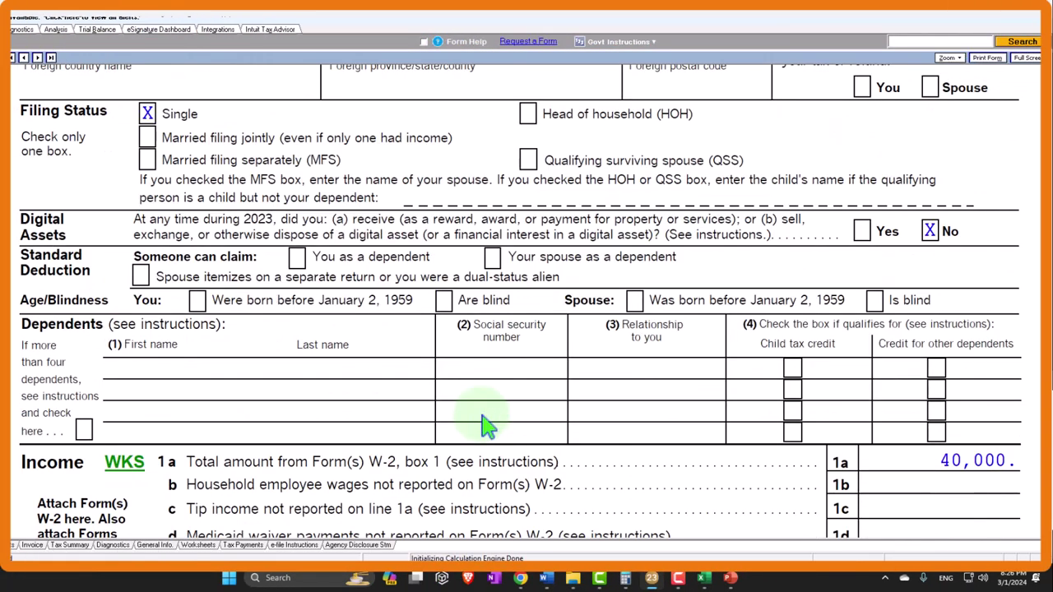
scroll(486, 424, down, 2)
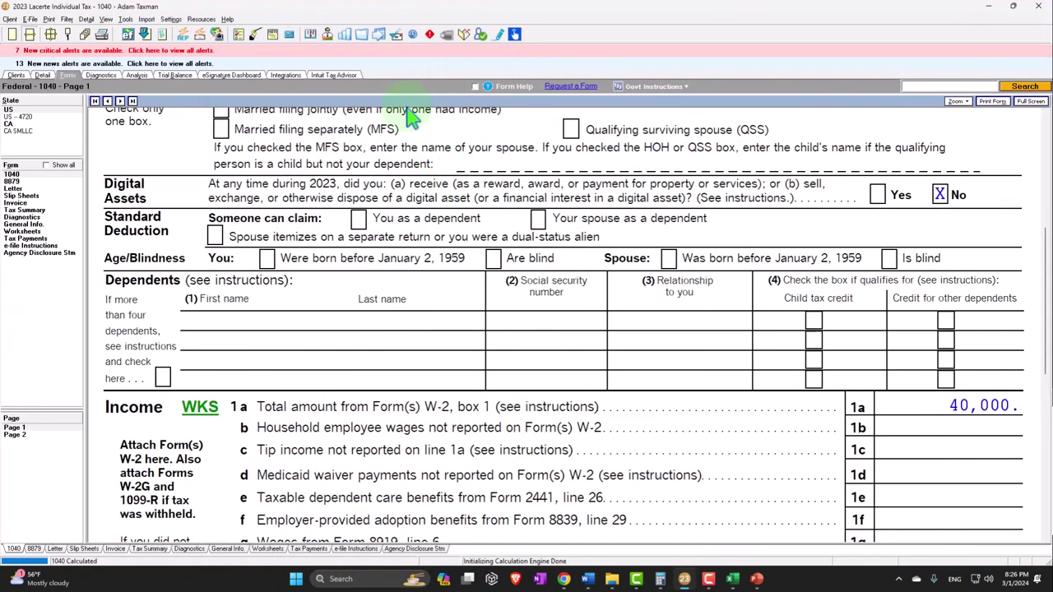
Add a second W-2 to the wage entries in Lacerte, using the saved employer W-2 1.
click(42, 76)
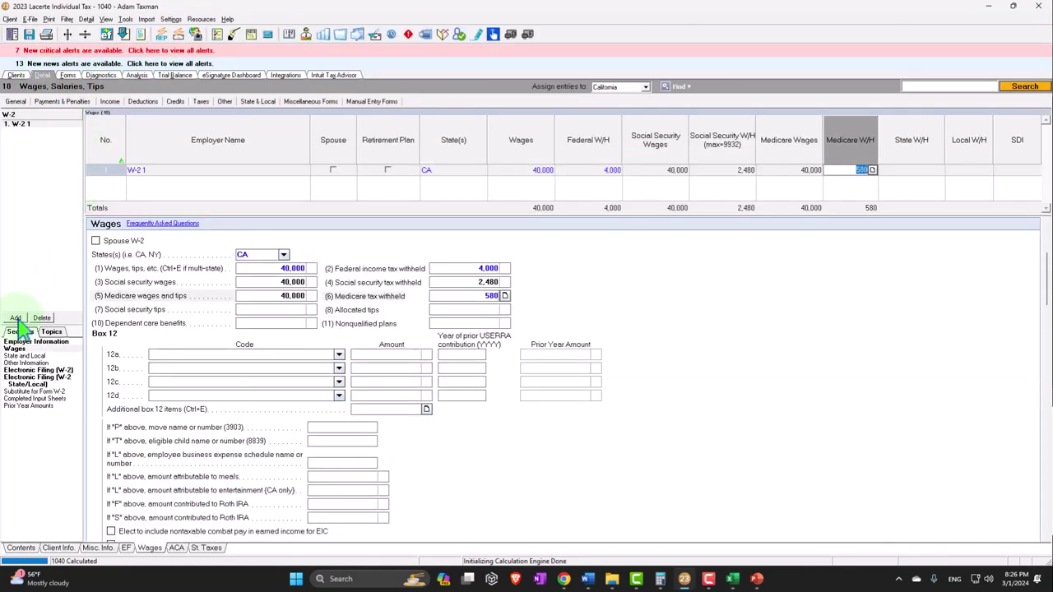
click(16, 318)
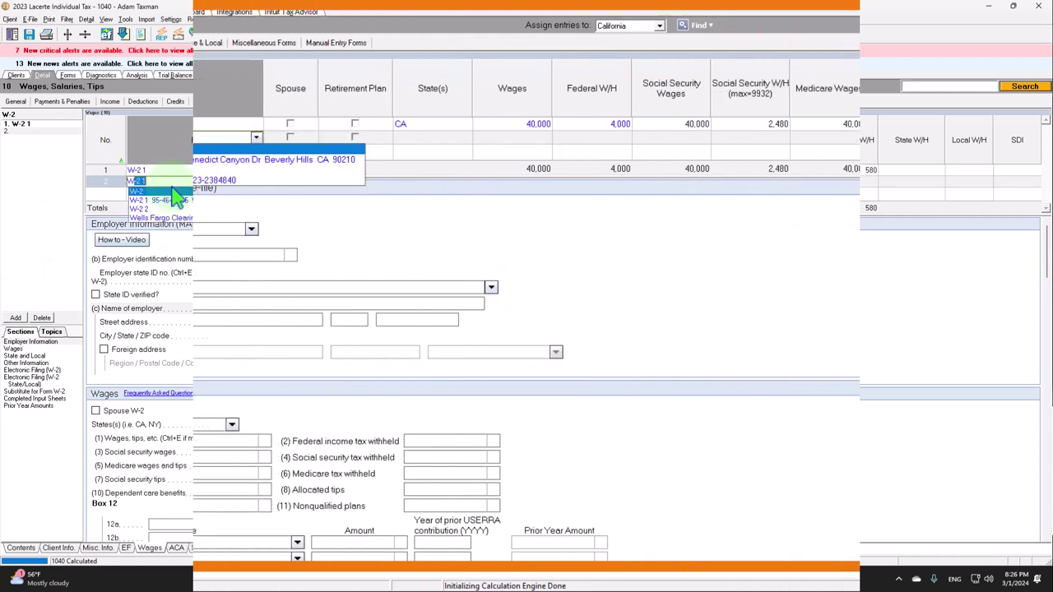
click(175, 200)
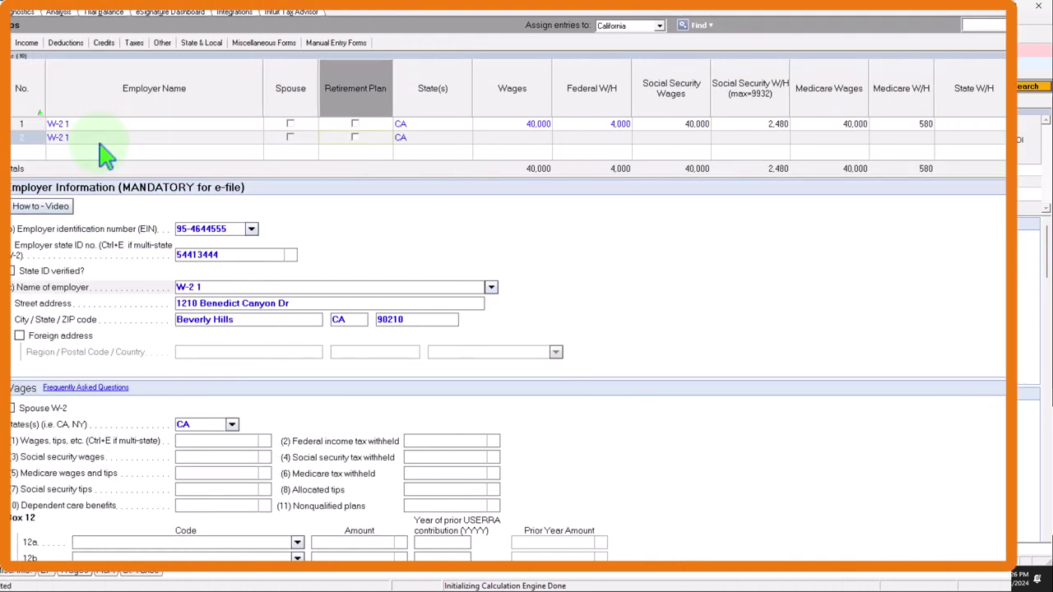
Set the second W-2's wages to 40,000 and its federal withholding to 4000.
key(Tab)
key(Tab)
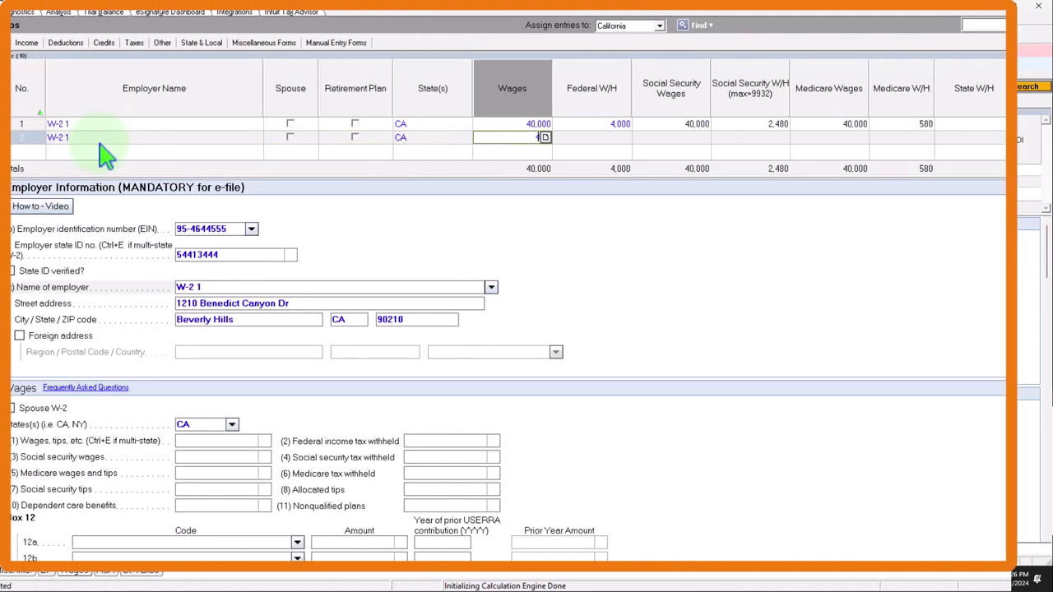
text(40,000)
key(Tab)
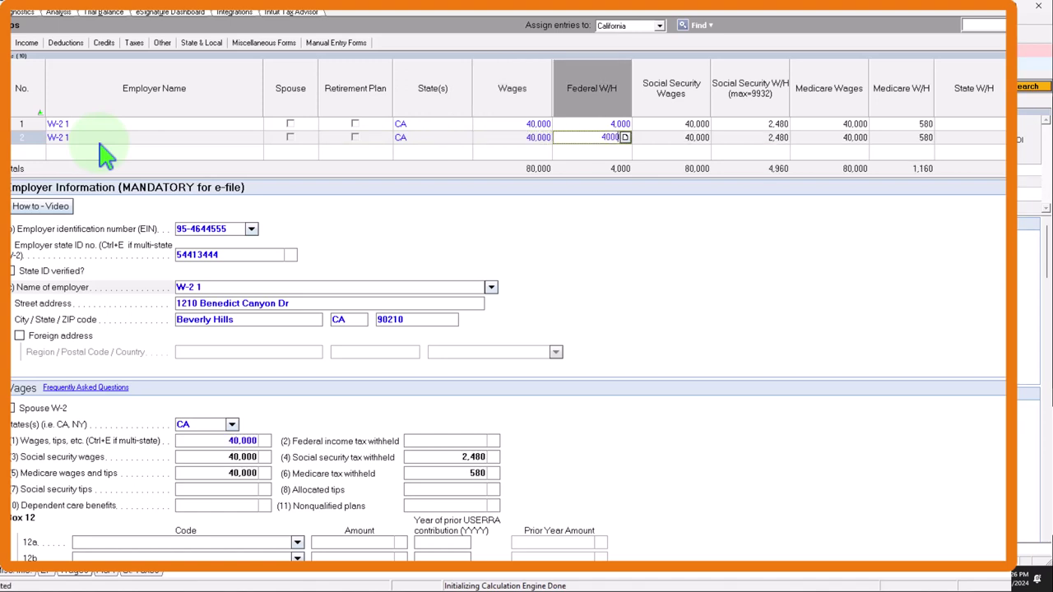
text(4000)
key(Tab)
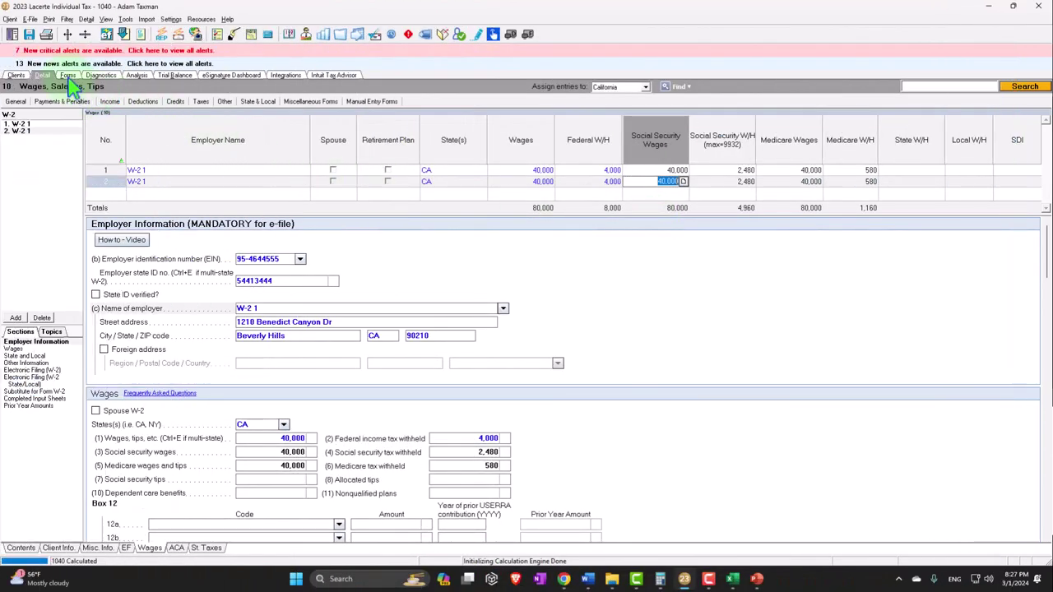
Examine the filing status and W-2 income on page 1 of Form 1040.
click(68, 75)
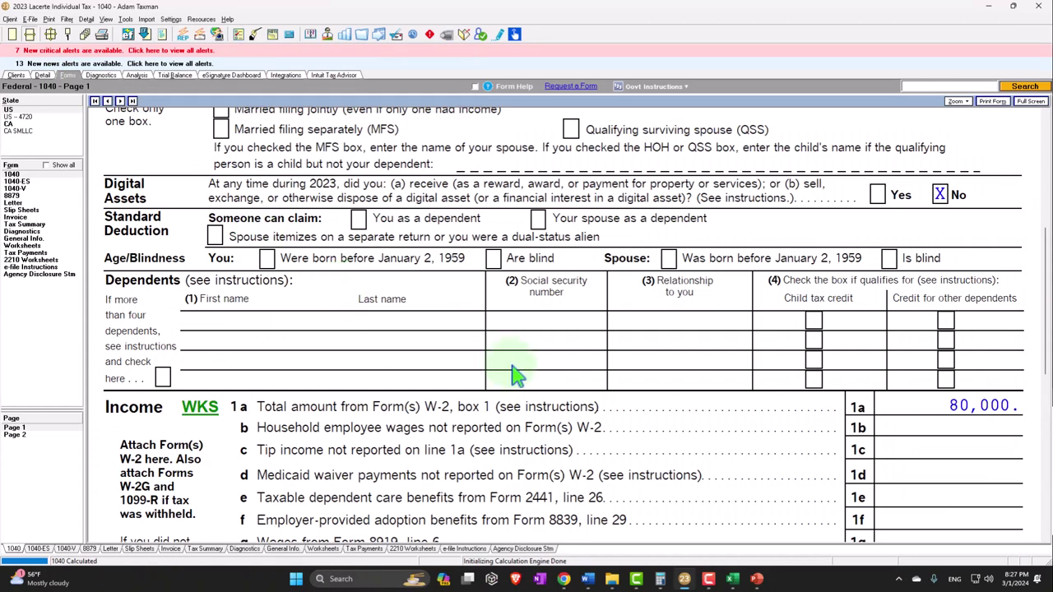
scroll(511, 374, up, 4)
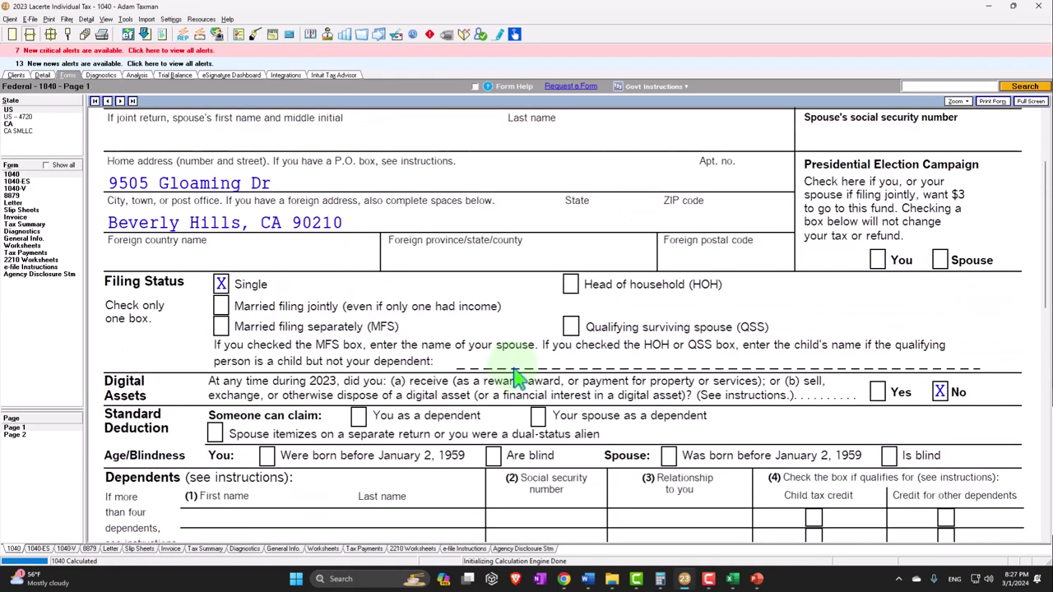
scroll(736, 400, down, 7)
Switch to the Excel worksheet and add W-2 -2 with 40000 of income in row 3 of the P Income sheet.
click(732, 578)
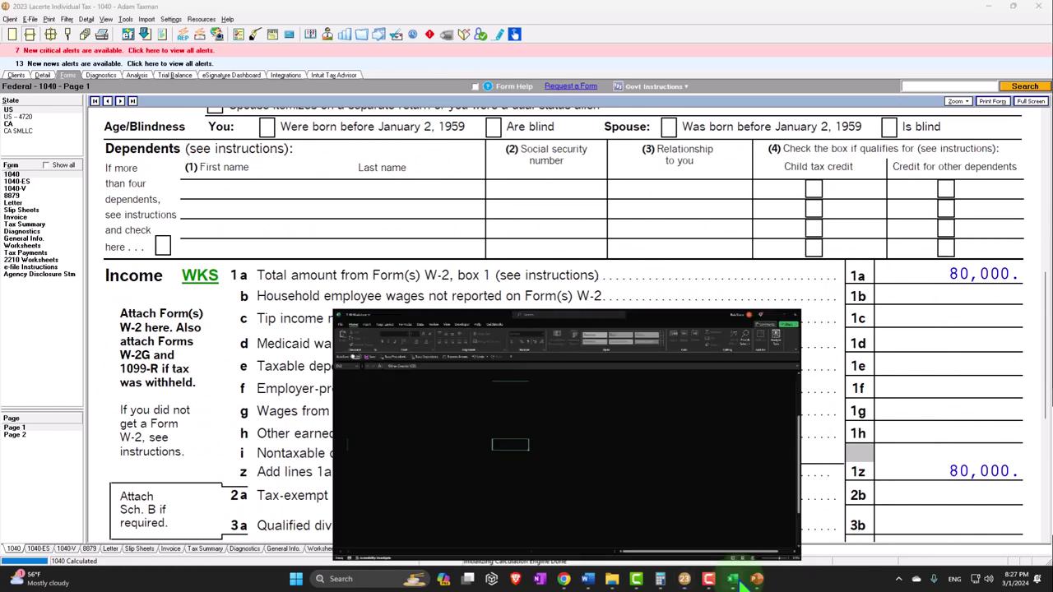
click(350, 571)
click(176, 181)
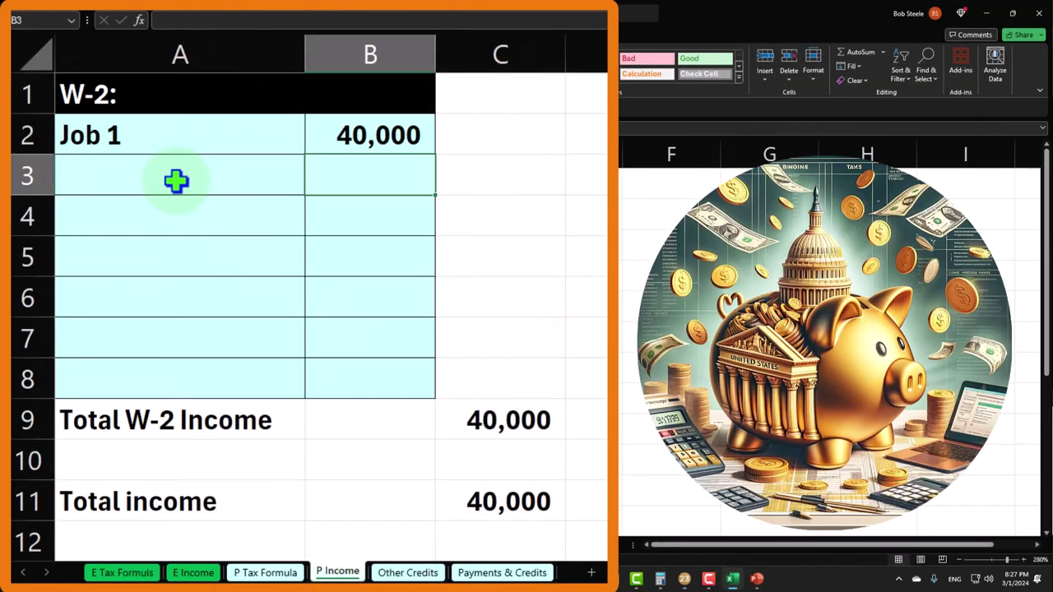
click(175, 181)
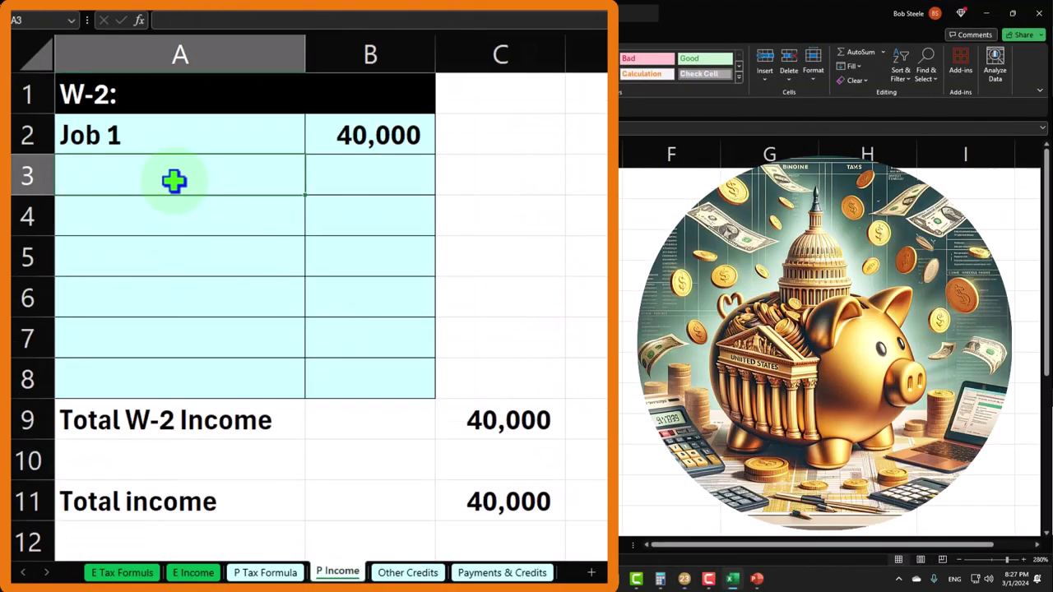
text(W-2 -2)
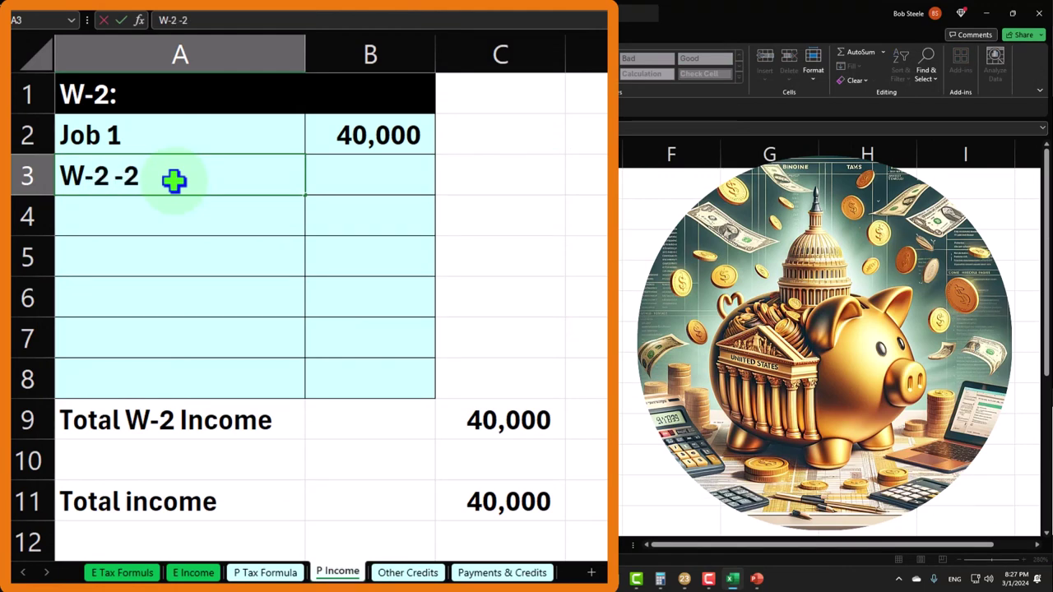
key(Tab)
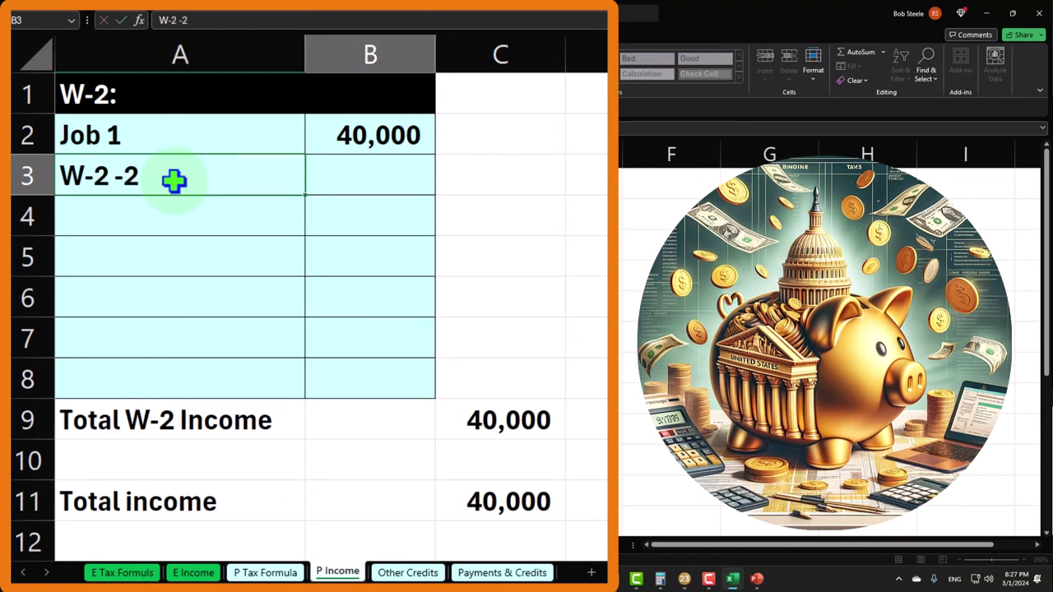
text(40000)
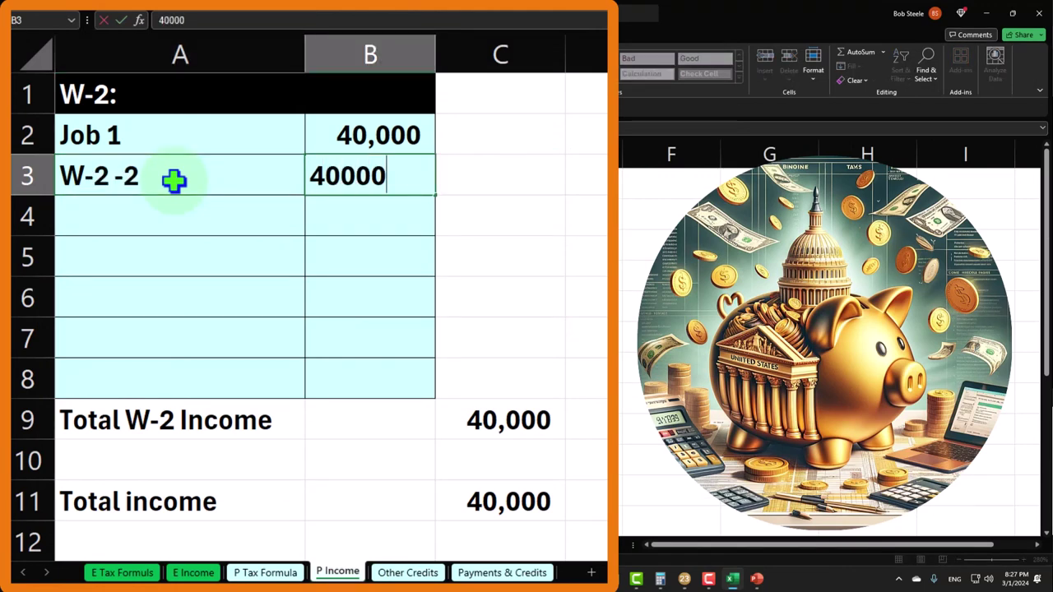
key(Return)
Add W-2 2 with 4000 of withholding in row 5 of the Payments & Credits sheet.
click(482, 572)
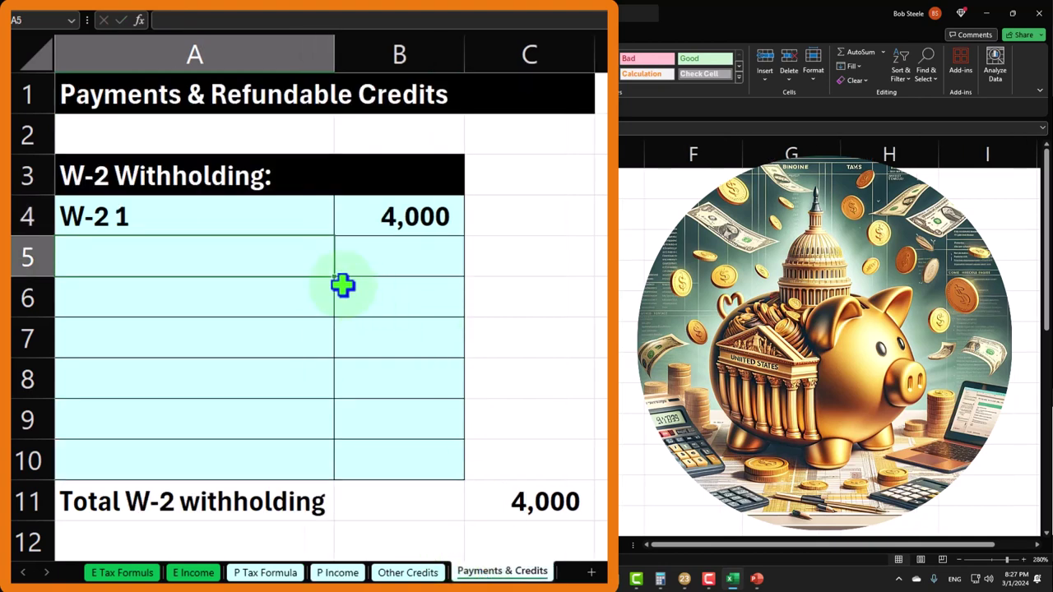
text(W-2 )
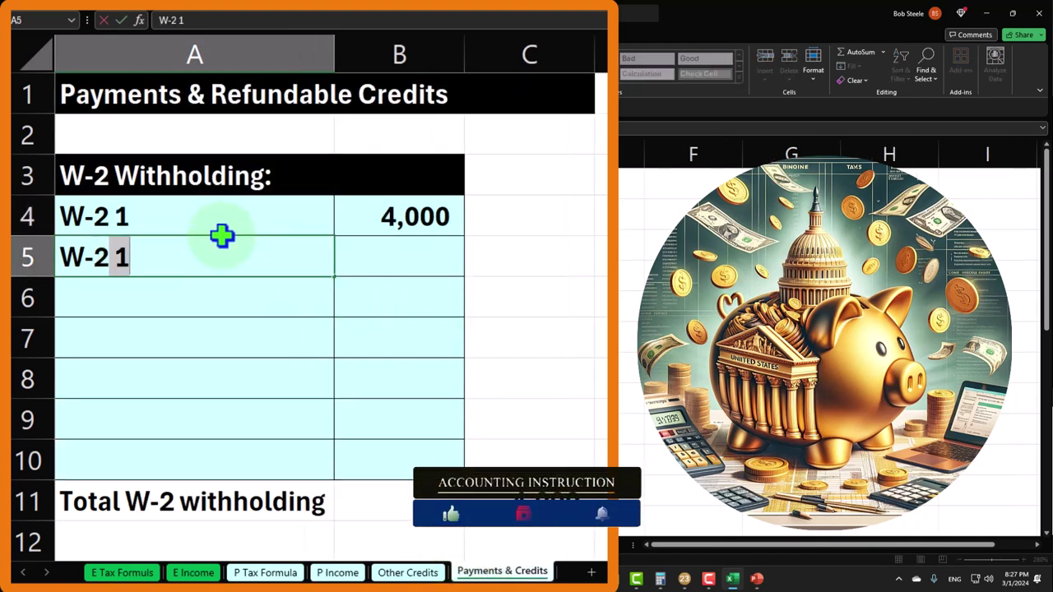
text(2)
key(Tab)
text(4000)
key(Return)
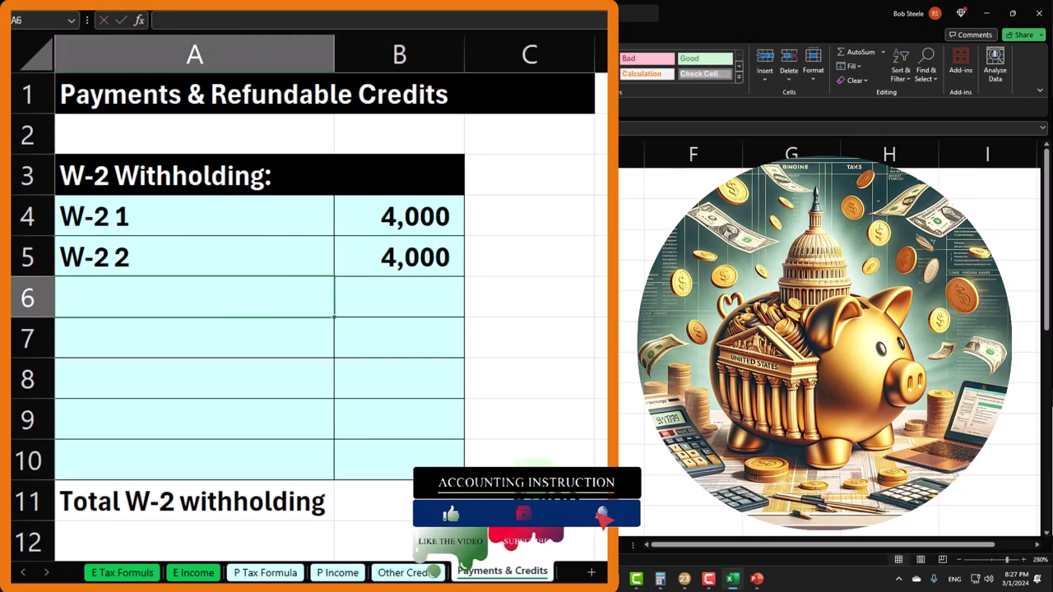
click(530, 497)
Review the income, standard deduction and taxable income on the P Tax Formula sheet.
click(265, 572)
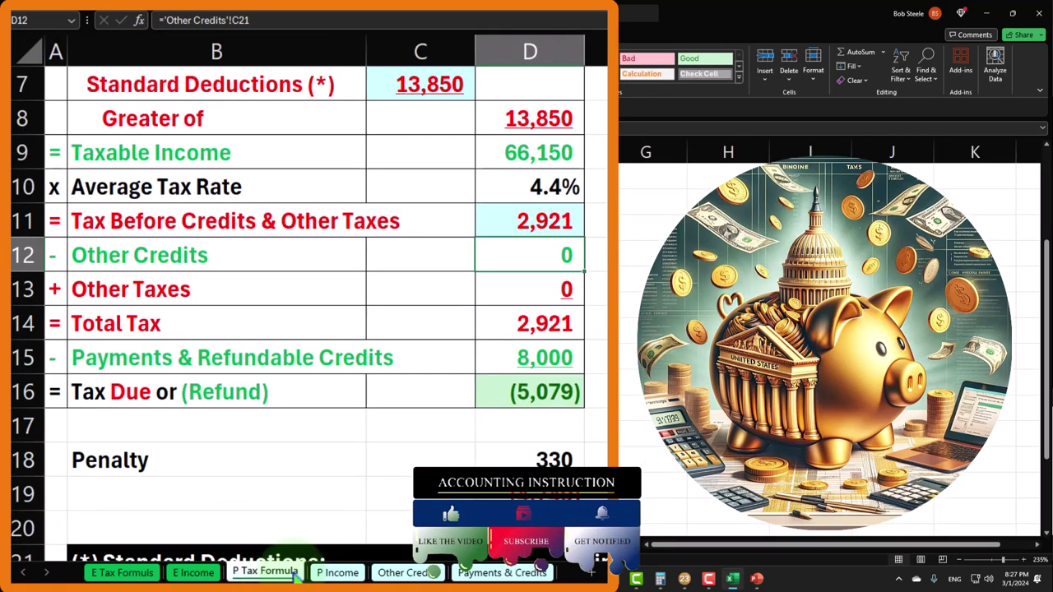
scroll(454, 260, up, 2)
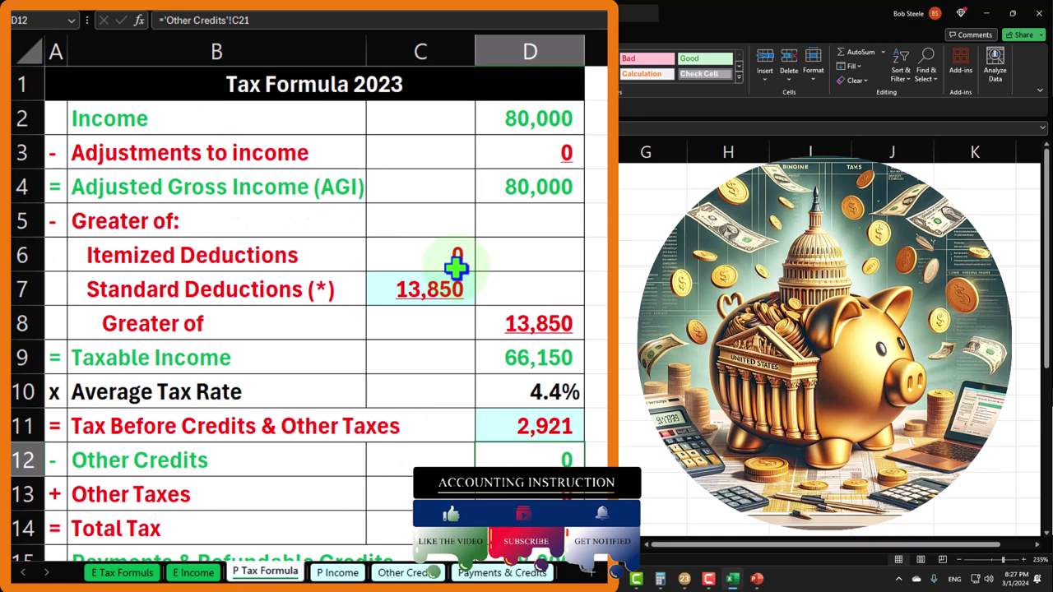
click(418, 293)
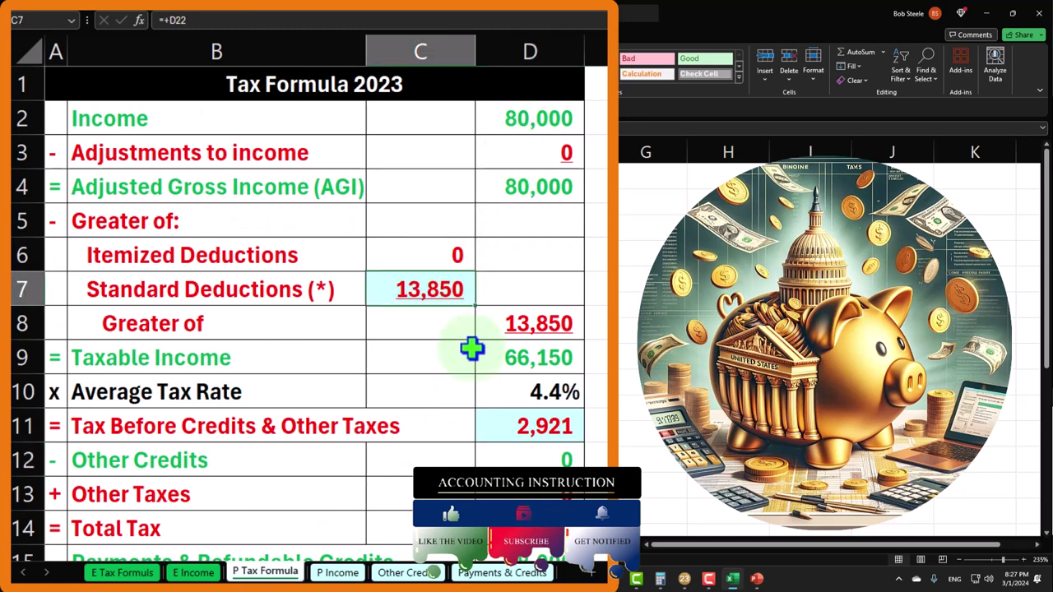
click(516, 360)
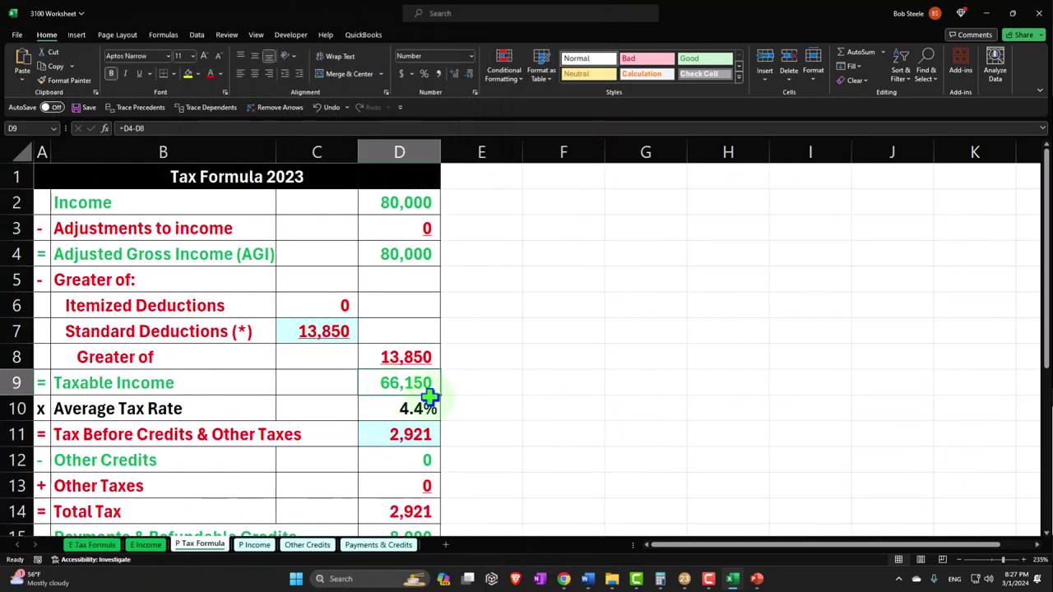
Switch to Lacerte and check the taxable income on Form 1040 page 1, then the tax on page 2.
click(731, 576)
scroll(728, 403, down, 2)
scroll(732, 412, down, 3)
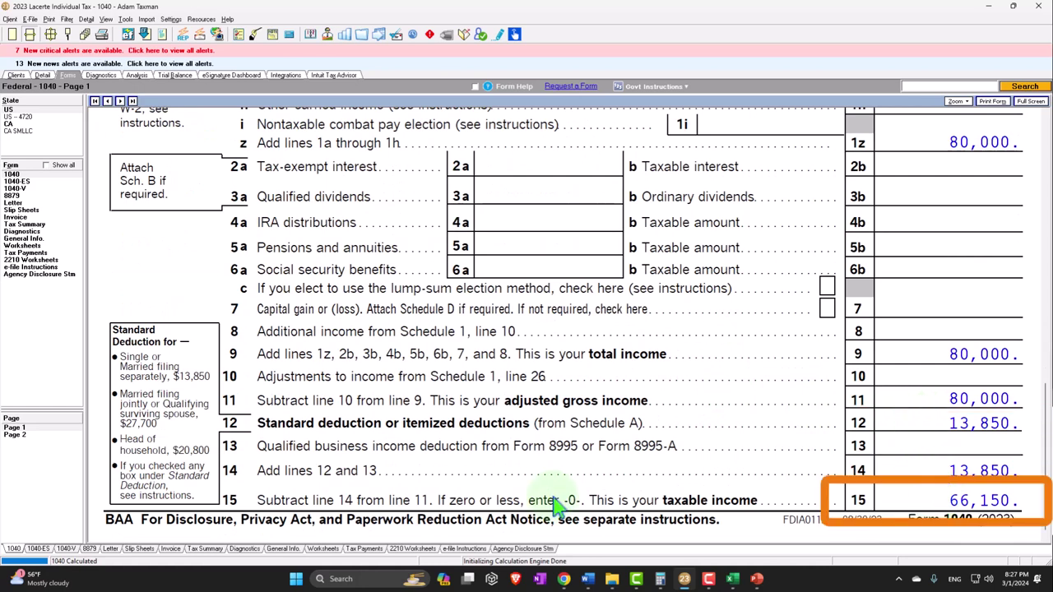
click(15, 434)
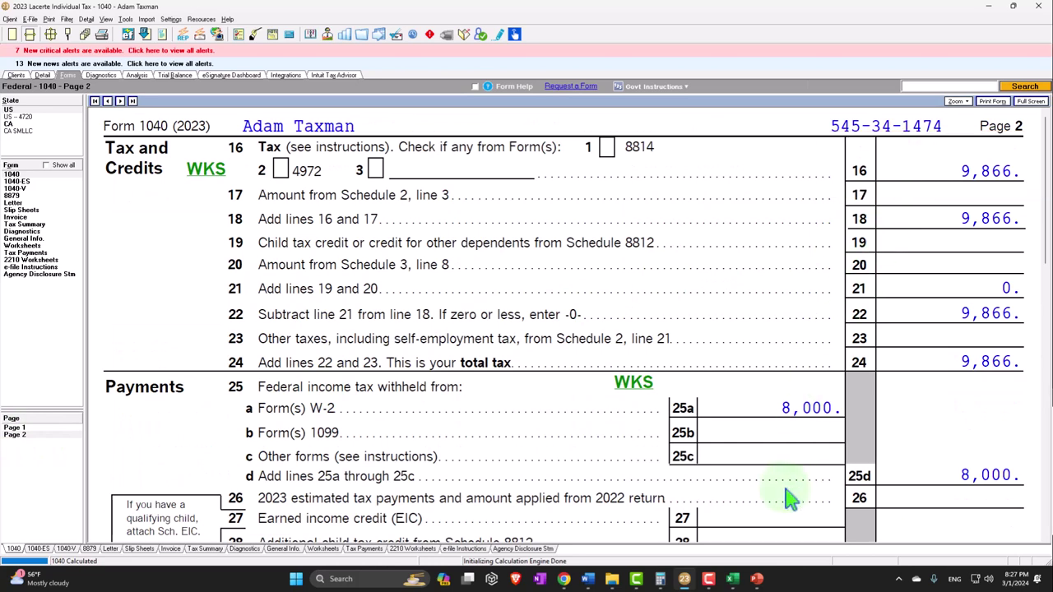
Switch to the Excel worksheet and set Tax Before Credits & Other Taxes in cell D11 to 9866.
click(731, 578)
key(Down)
key(Down)
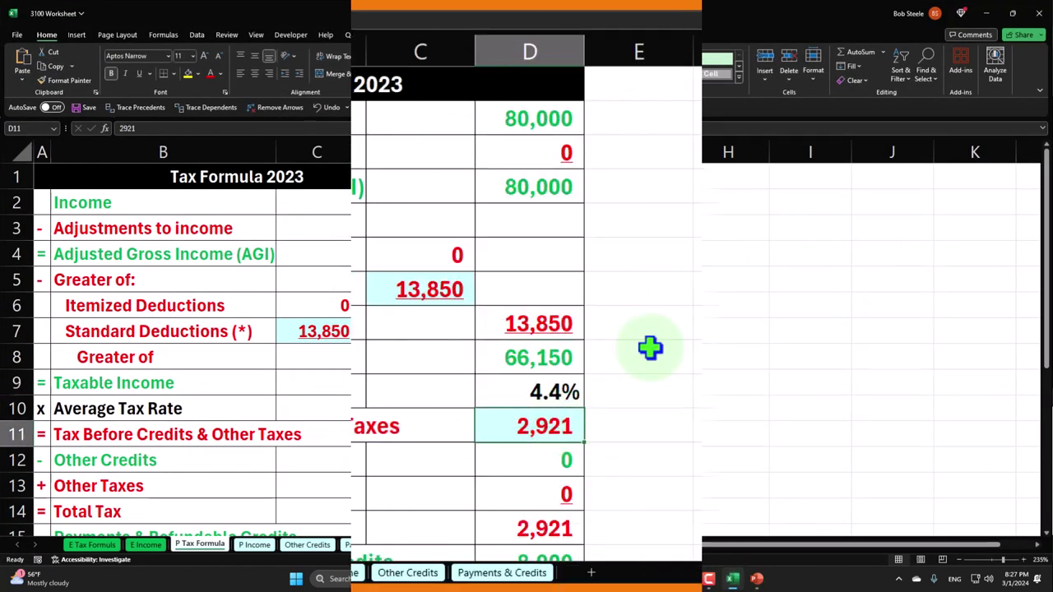
text(9866)
key(Return)
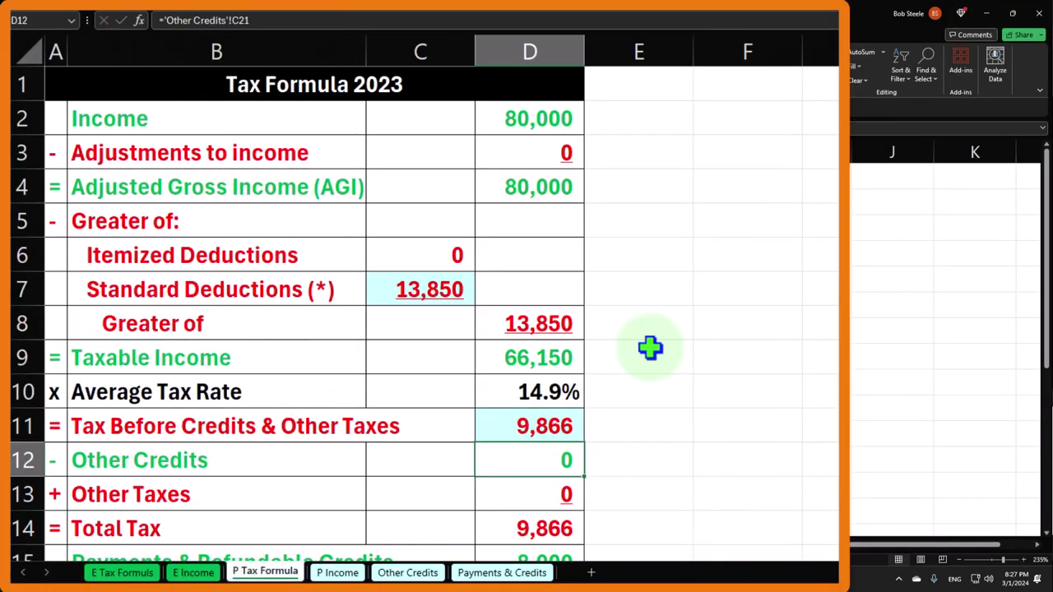
Compare the worksheet's payments and tax due with the amount owed and estimated tax penalty on Form 1040 page 2 in Lacerte.
scroll(650, 348, down, 2)
click(559, 357)
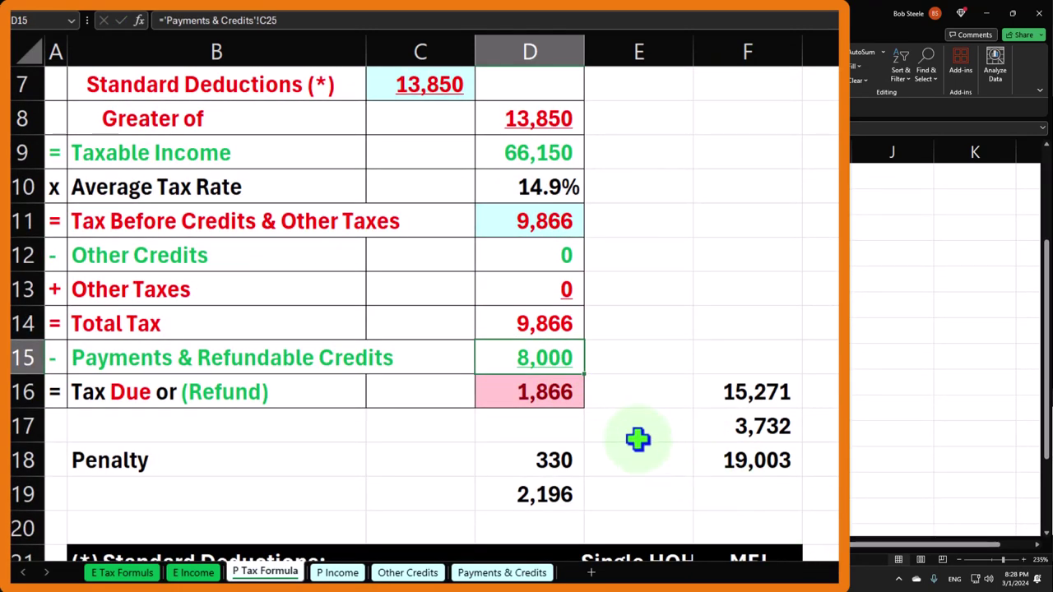
click(559, 395)
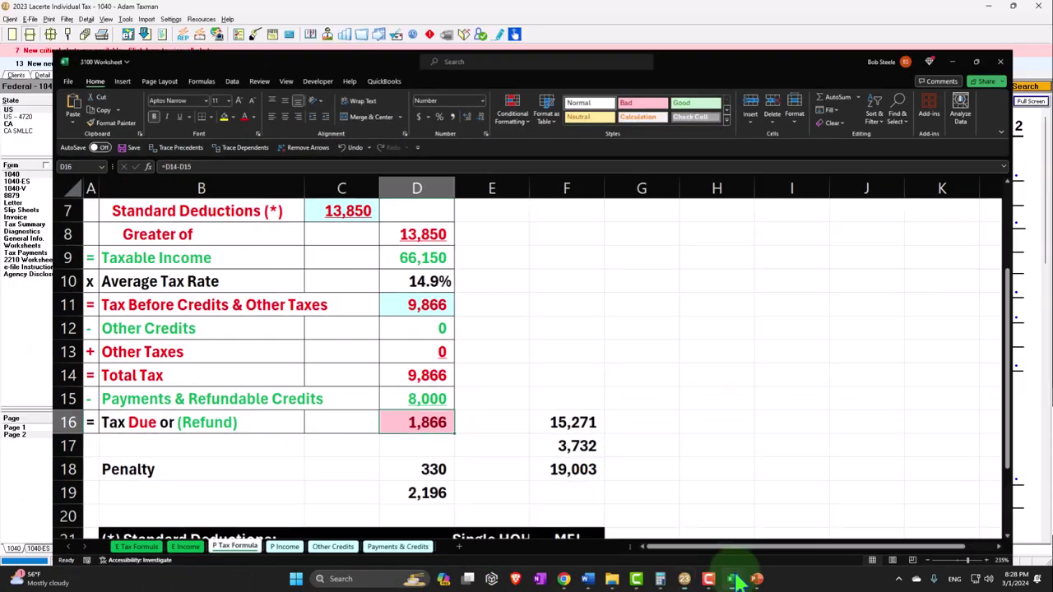
click(735, 580)
scroll(786, 424, down, 8)
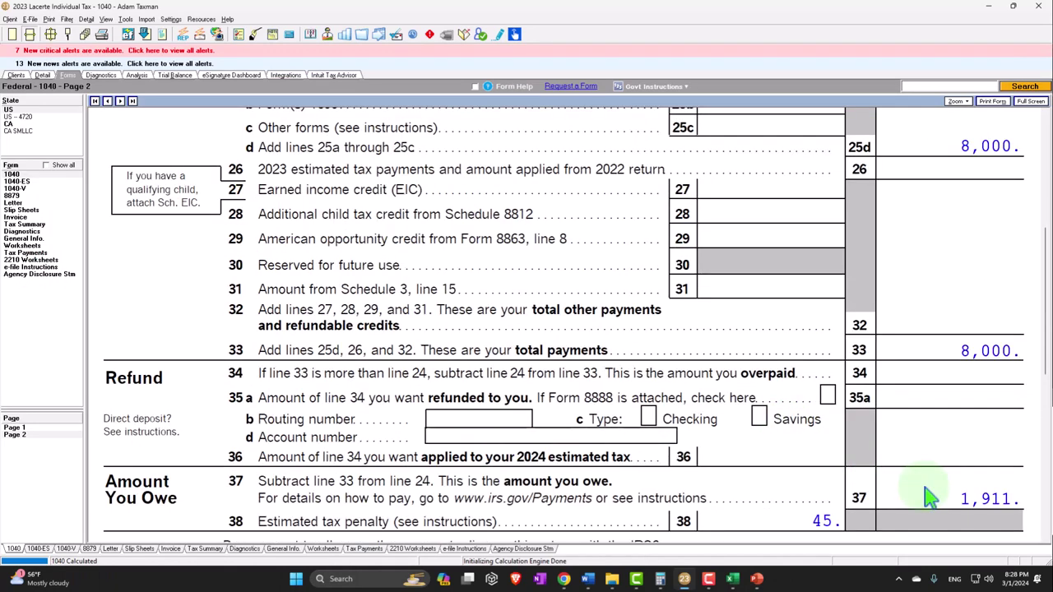
scroll(927, 494, up, 3)
scroll(927, 479, down, 4)
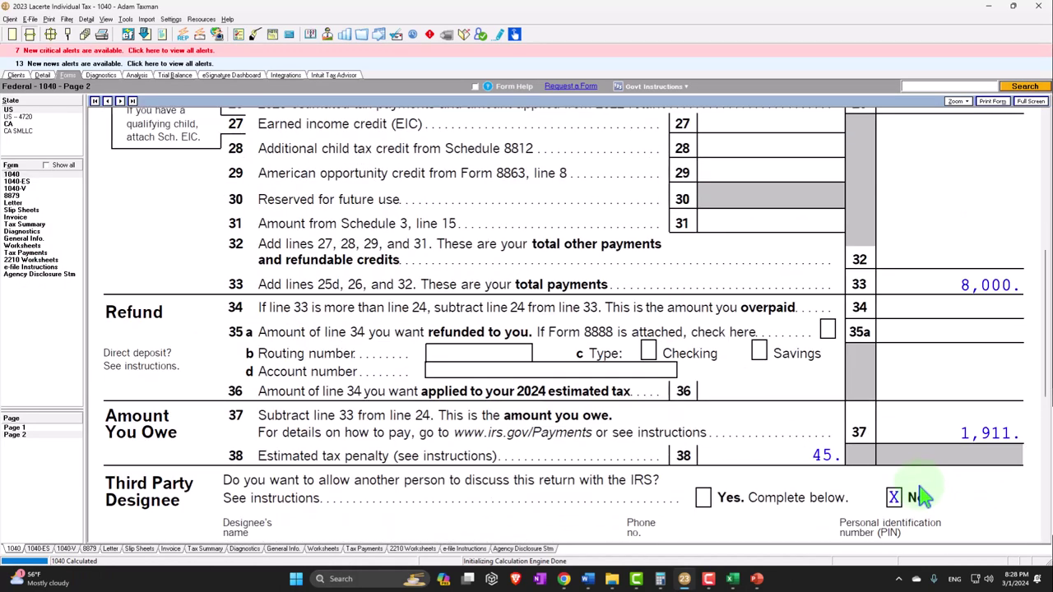
Switch to the Excel worksheet and set the penalty in cell D18 to 45.
click(731, 578)
click(404, 465)
text(45)
key(Return)
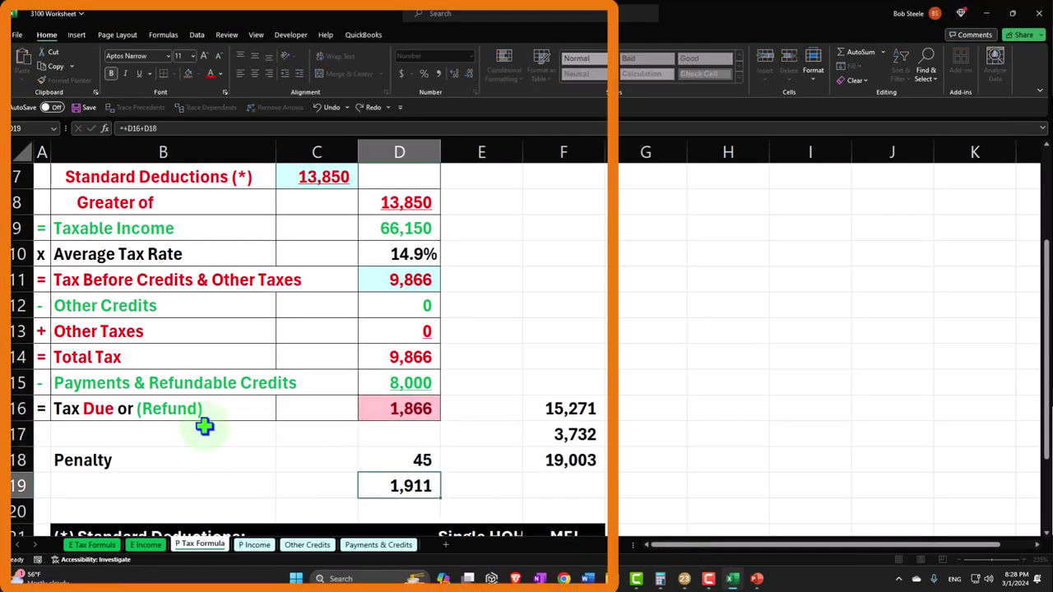
Return to Form 1040 page 2 in Lacerte and open the tax bracket worksheet behind line 16.
click(731, 578)
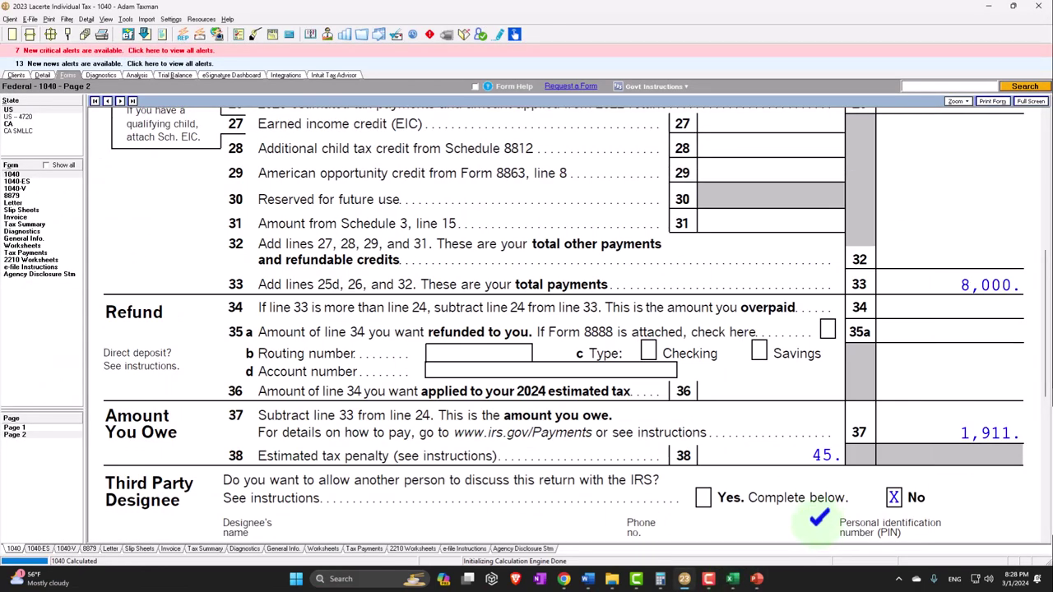
scroll(819, 519, up, 6)
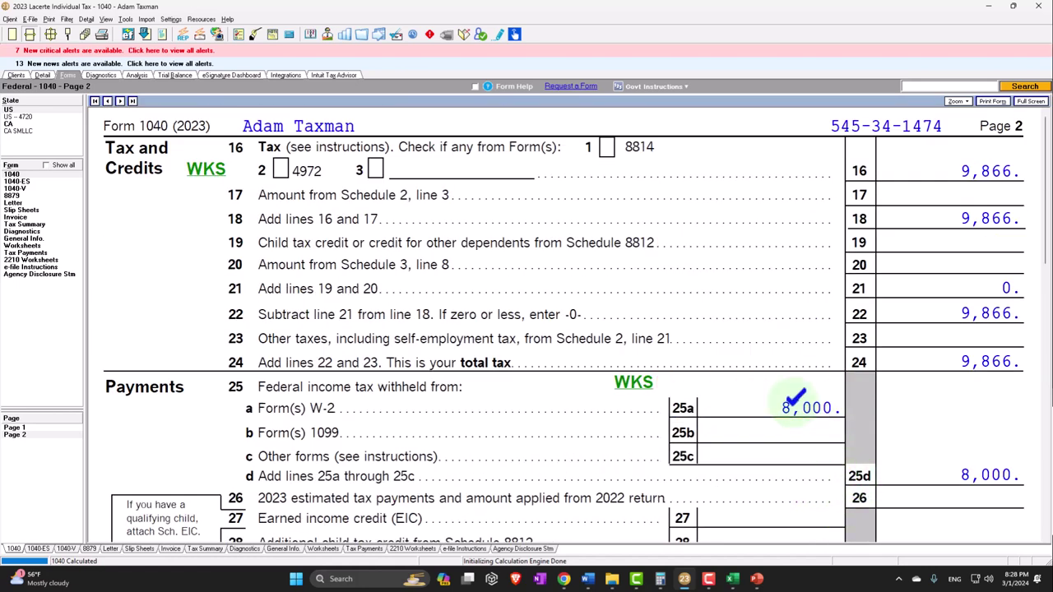
click(207, 170)
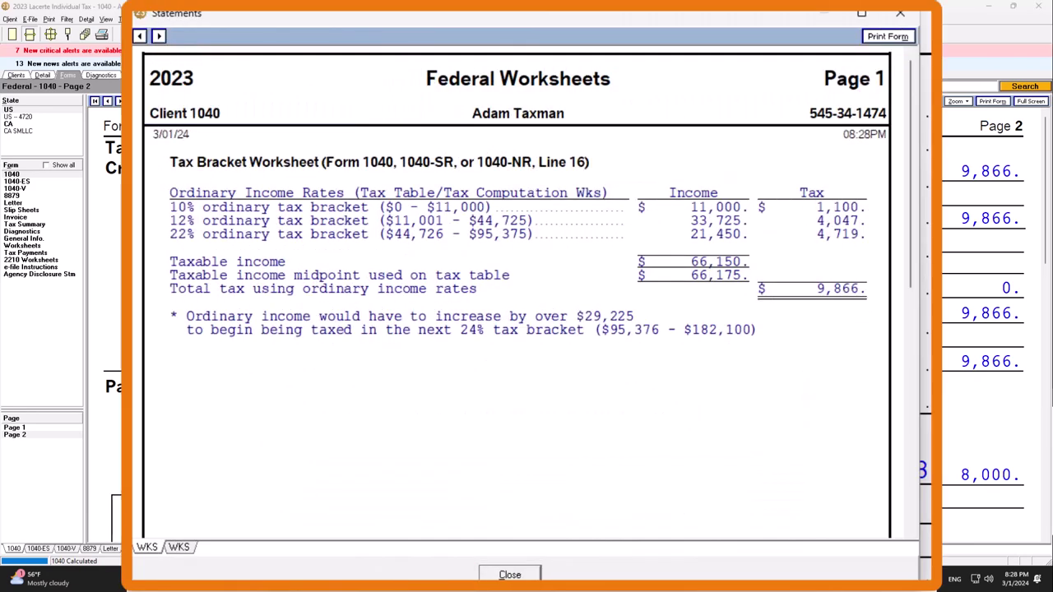
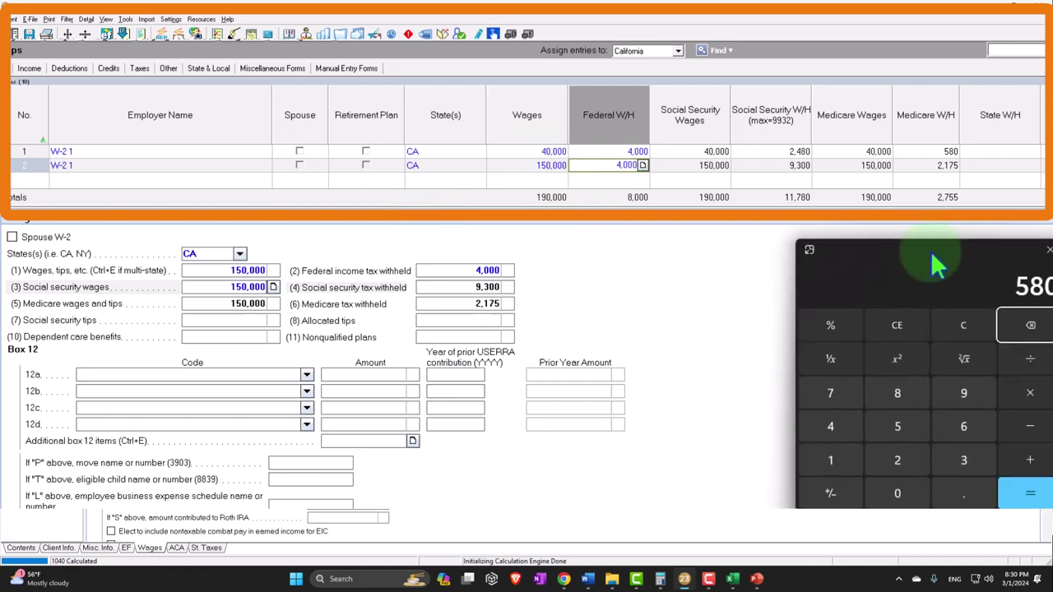
Calculate 150,000 × .062 in the calculator and compare it with the social security withholding on both W-2s.
click(918, 307)
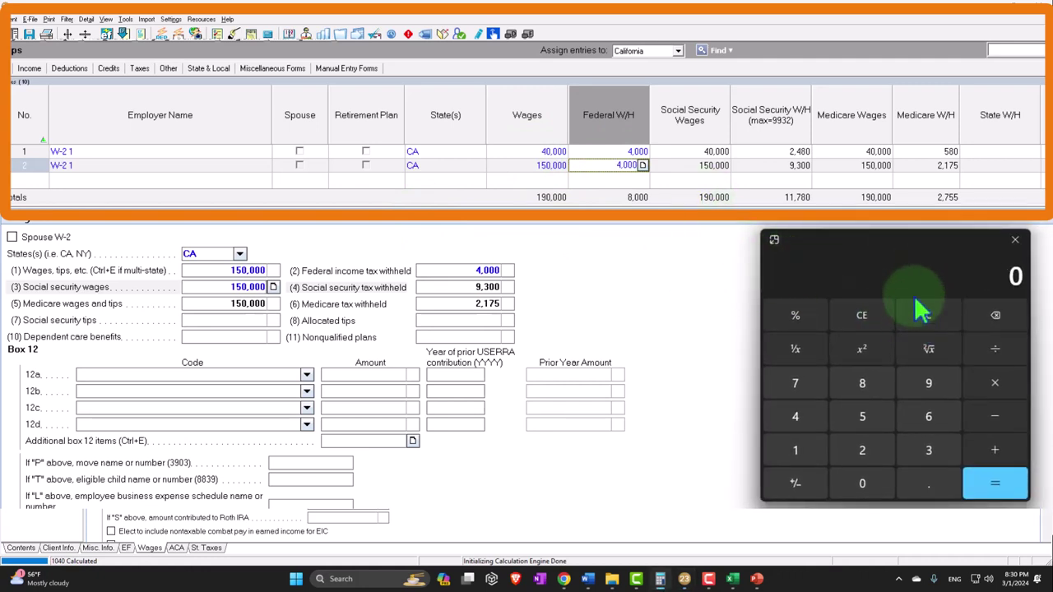
text(1500000)
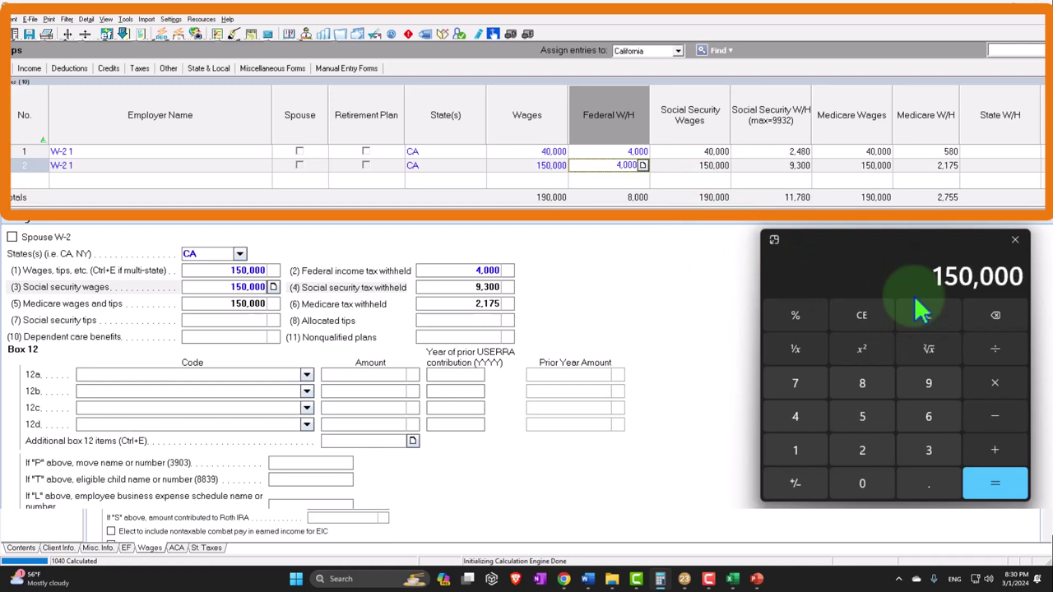
text(*.062)
key(Return)
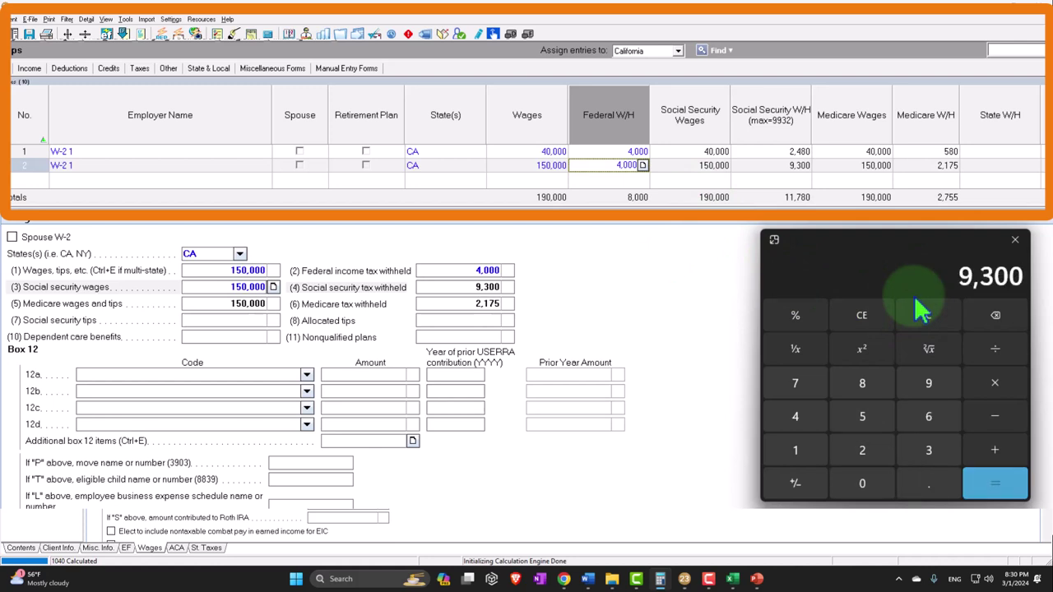
click(785, 166)
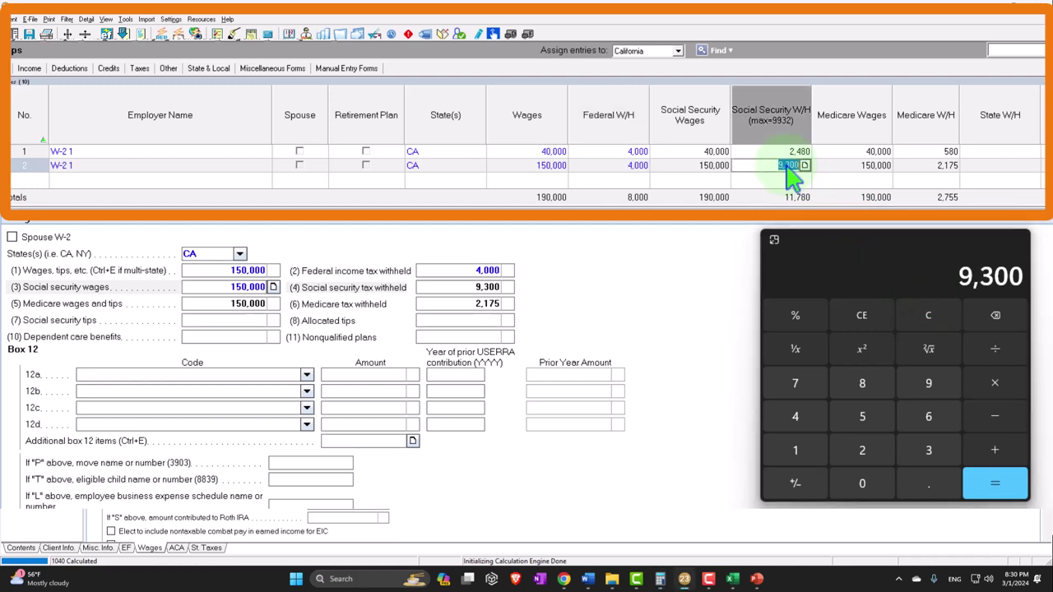
click(788, 155)
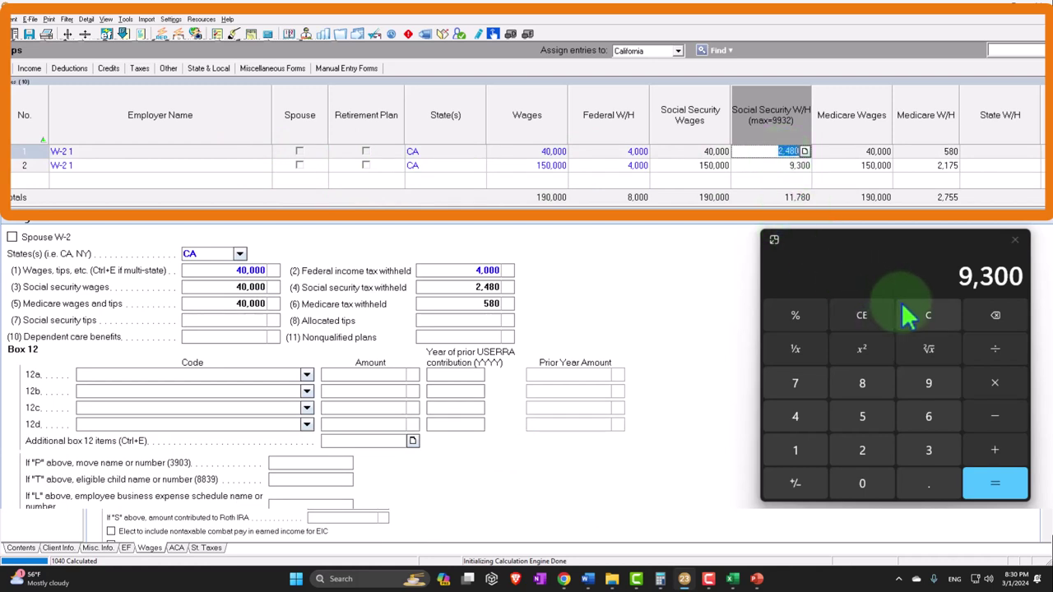
Calculate 160,200 × .062 minus the total social security withholding of 11,780 in the calculator and return to the W-2 entry.
click(928, 315)
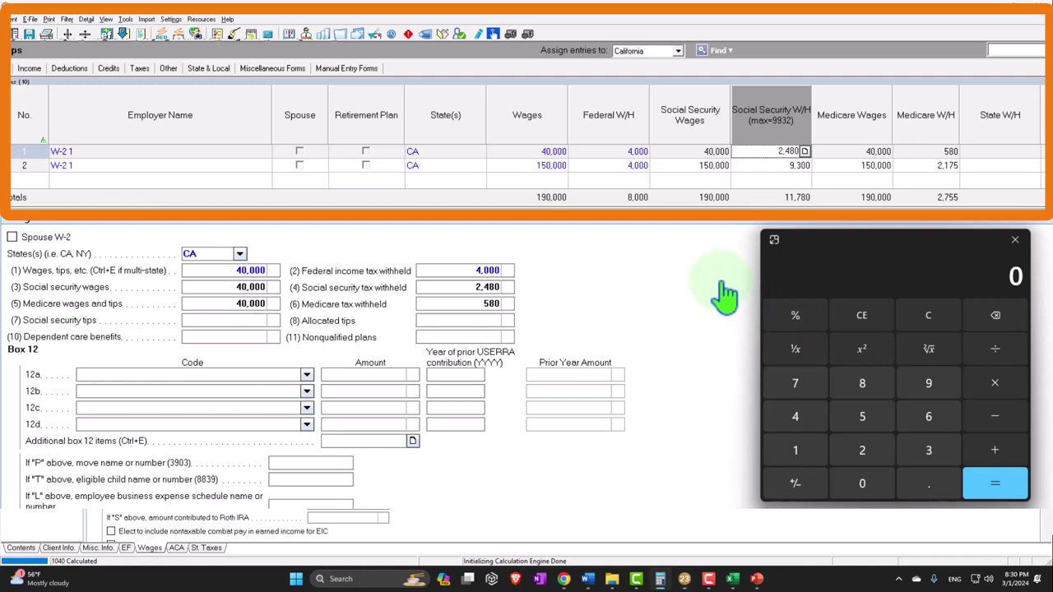
text(160200)
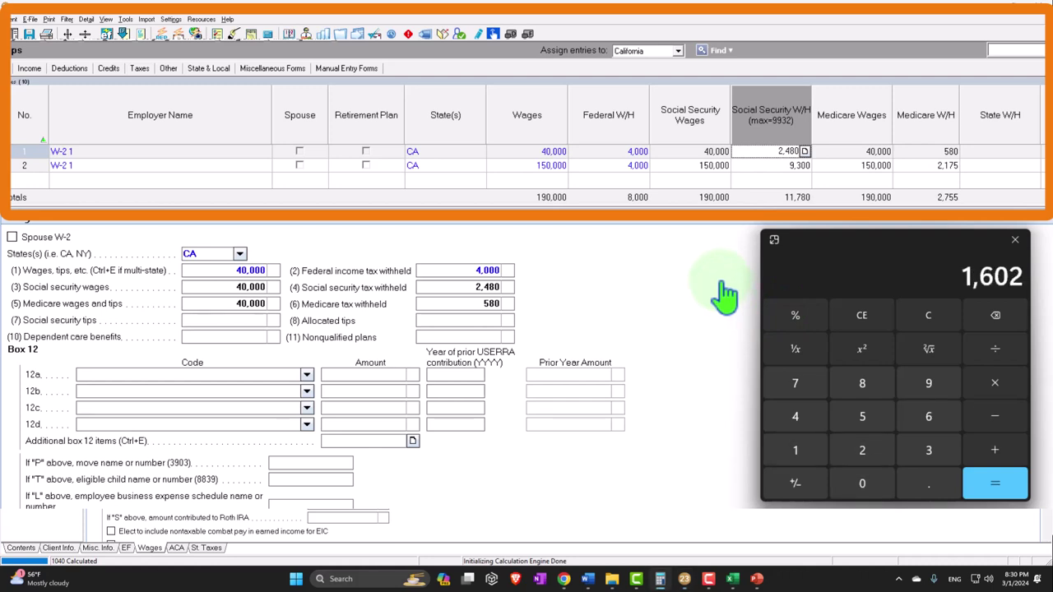
text(*.062)
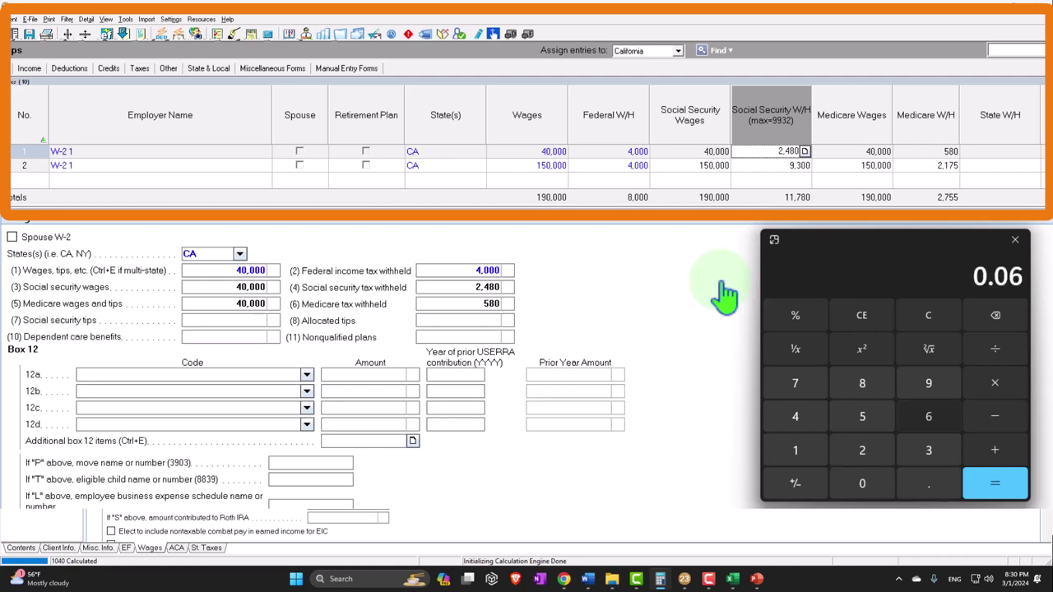
key(Return)
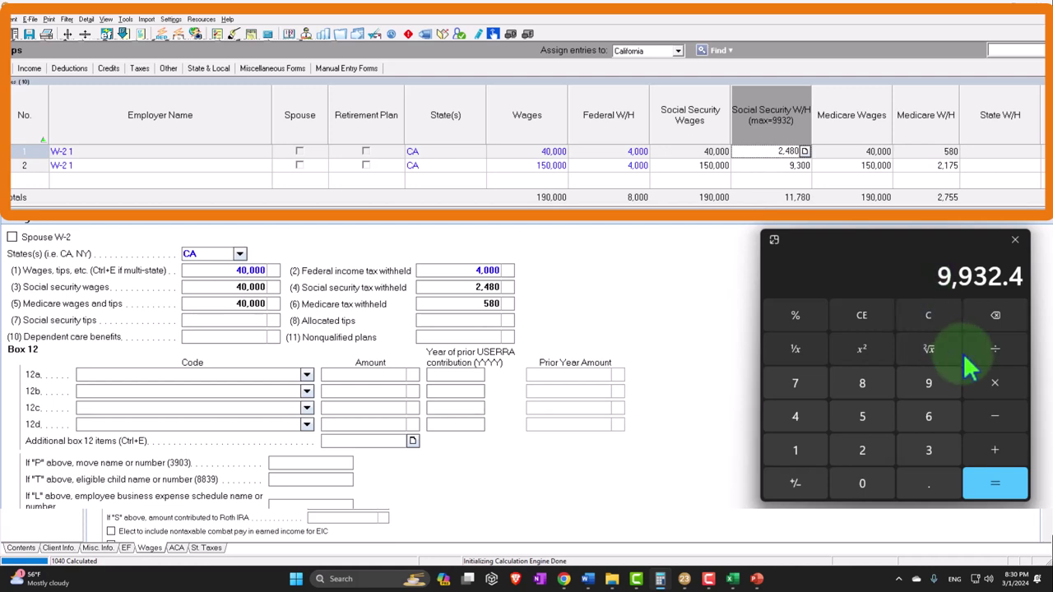
text(-11780)
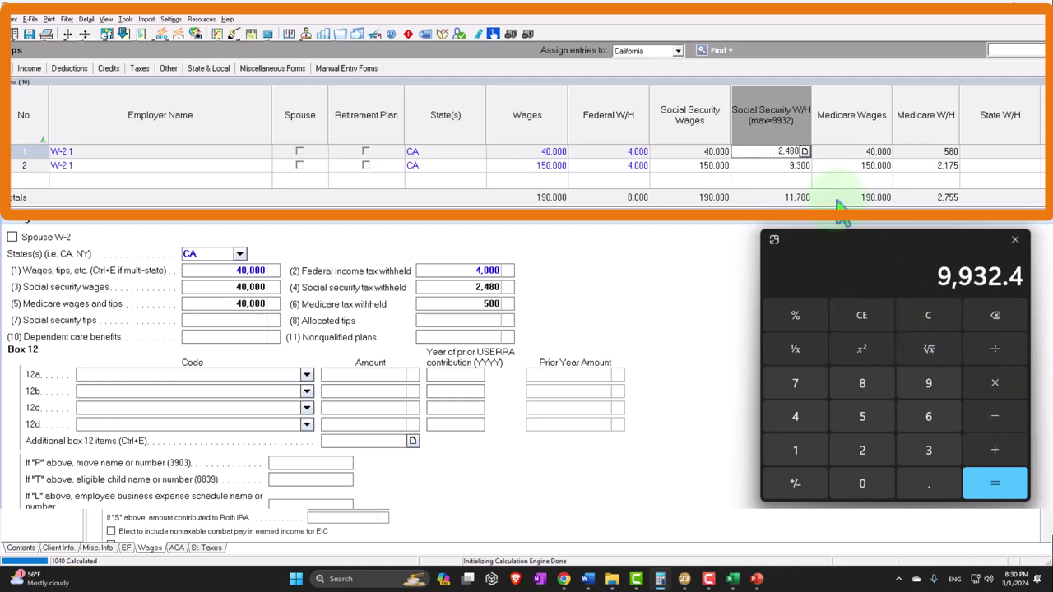
key(Return)
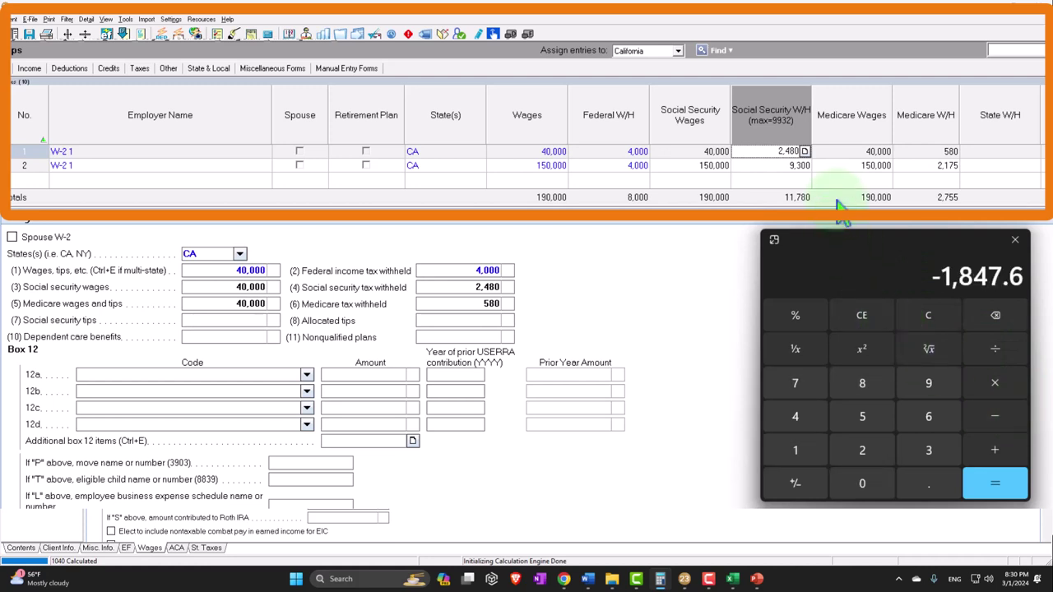
key(alt+Tab)
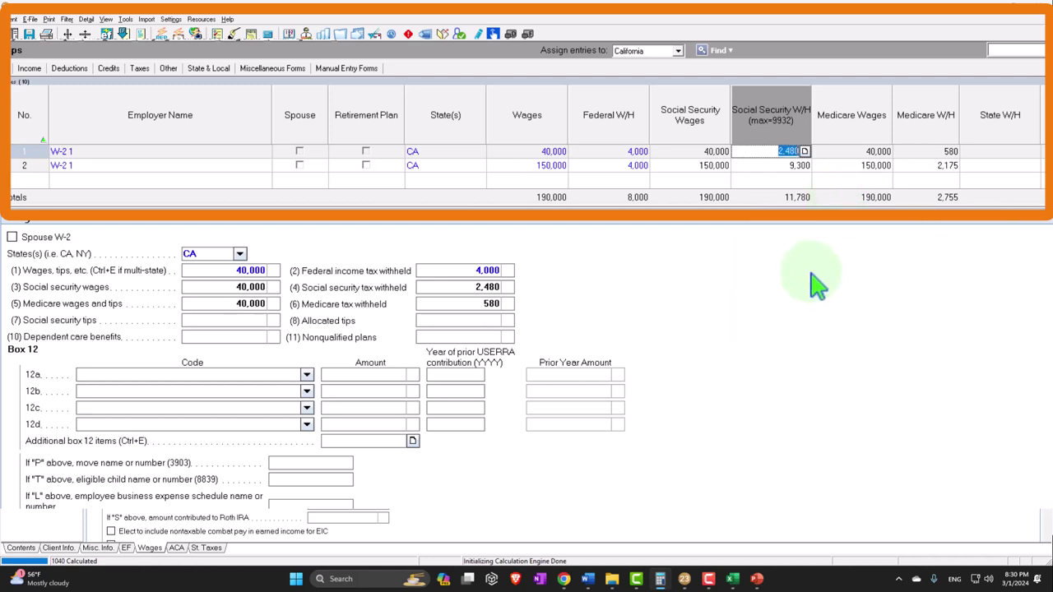
key(Return)
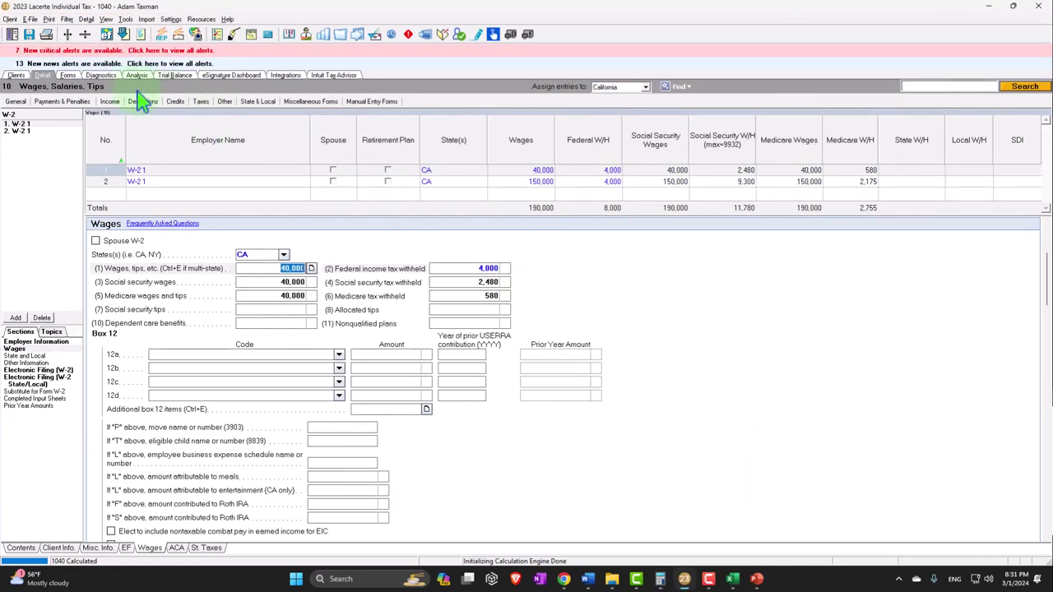
Open Form 1040 and review the wages, taxable income, tax and payments from page 1 through line 33 on page 2.
click(68, 75)
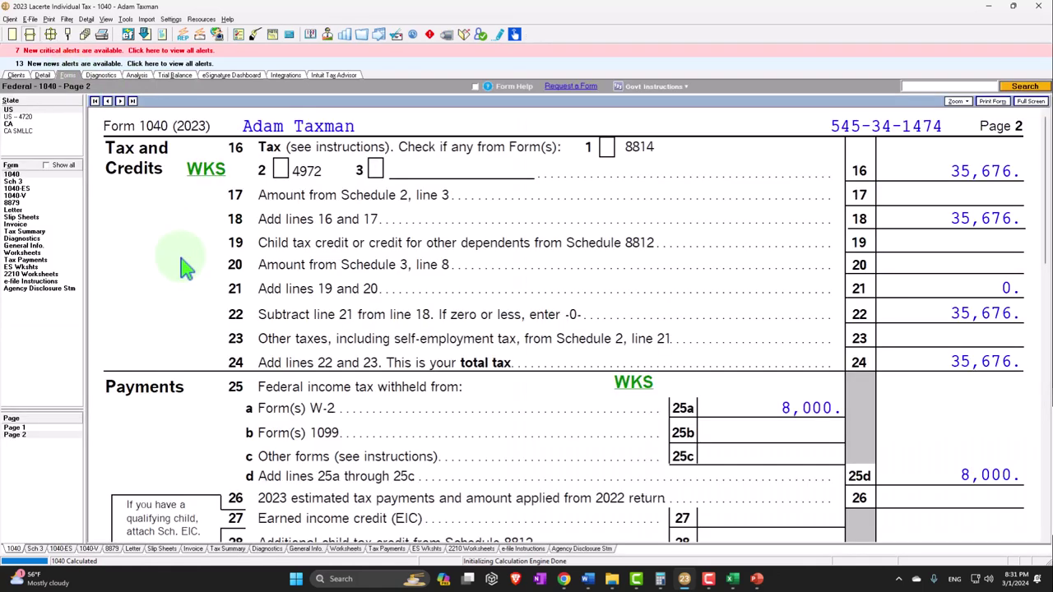
click(18, 427)
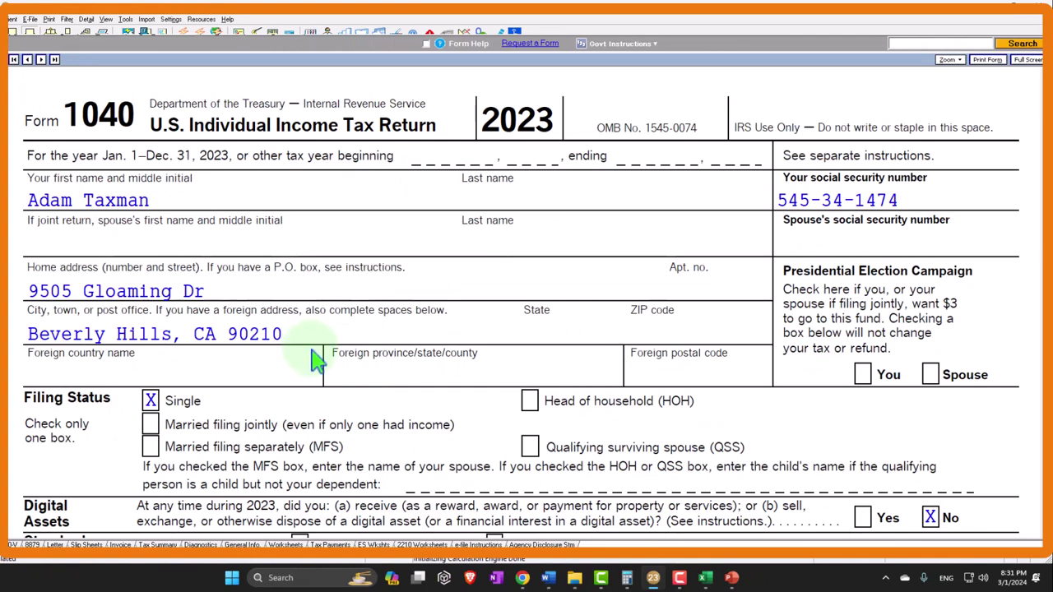
scroll(510, 356, down, 1)
scroll(510, 355, down, 4)
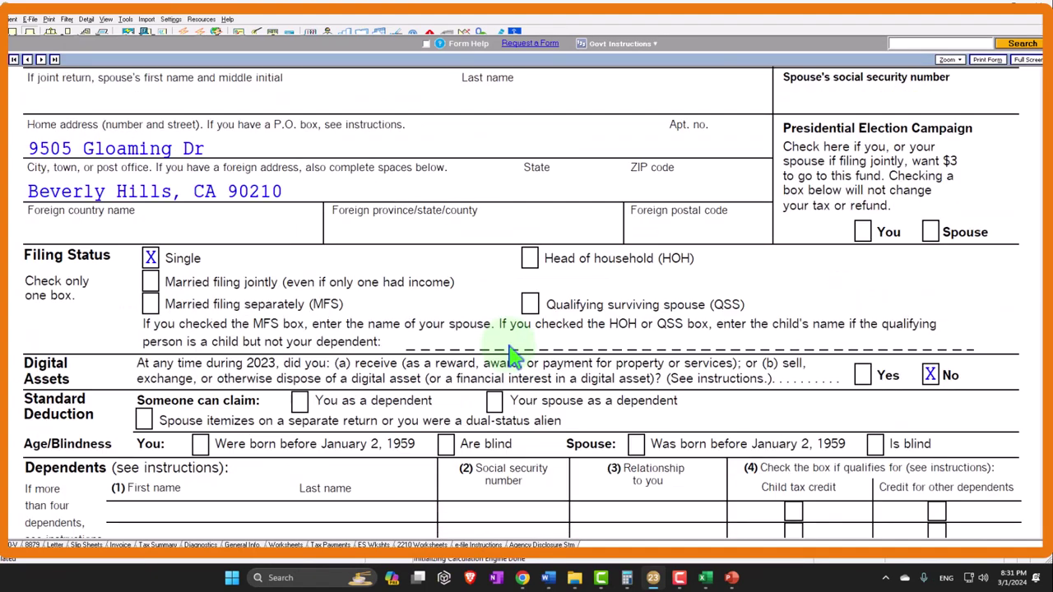
scroll(510, 355, down, 3)
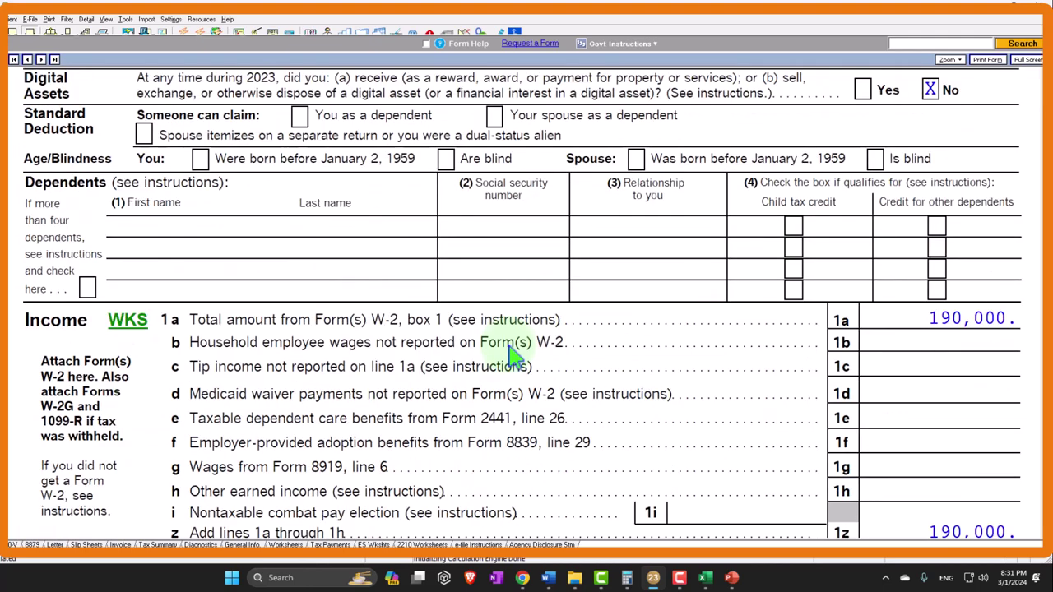
scroll(510, 355, down, 1)
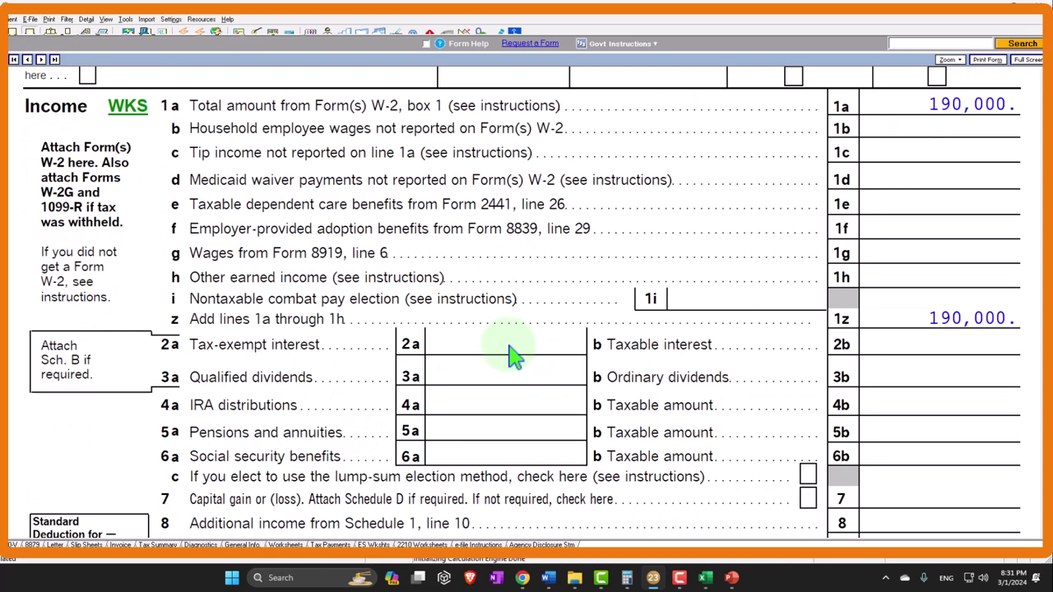
scroll(510, 355, down, 3)
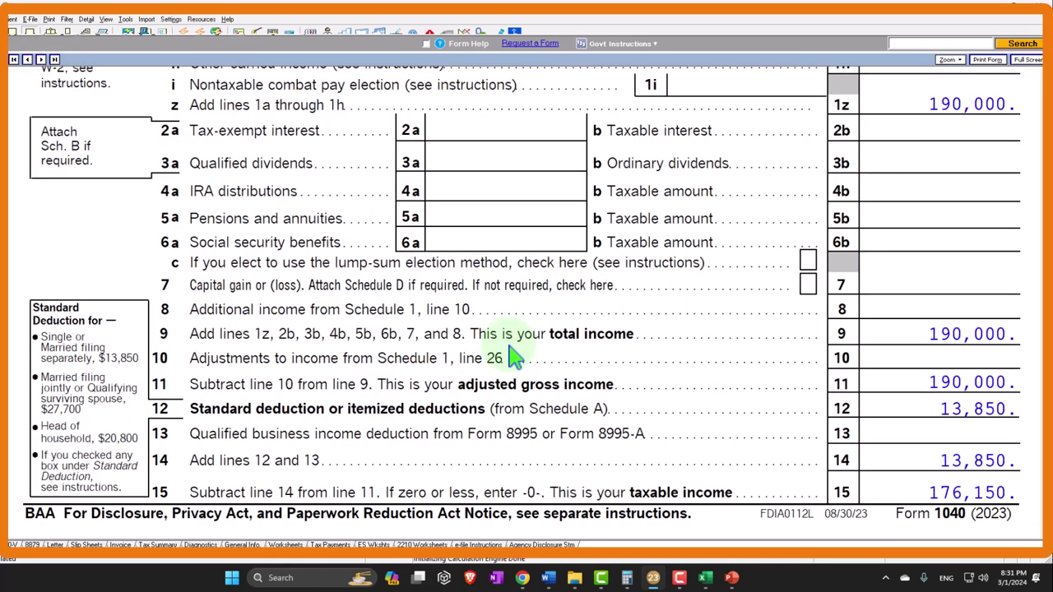
scroll(426, 345, down, 5)
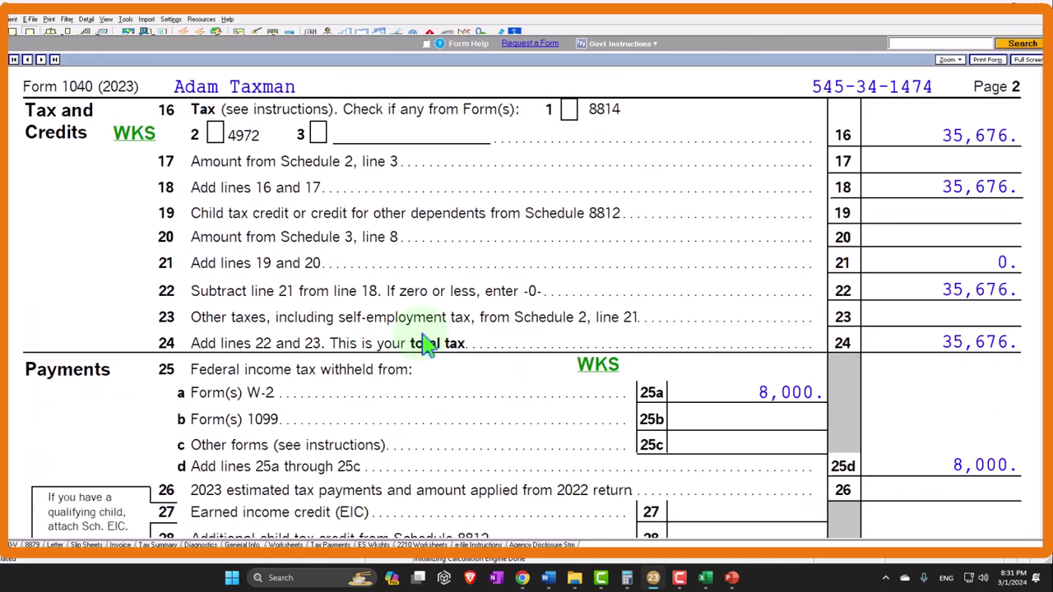
scroll(426, 346, down, 3)
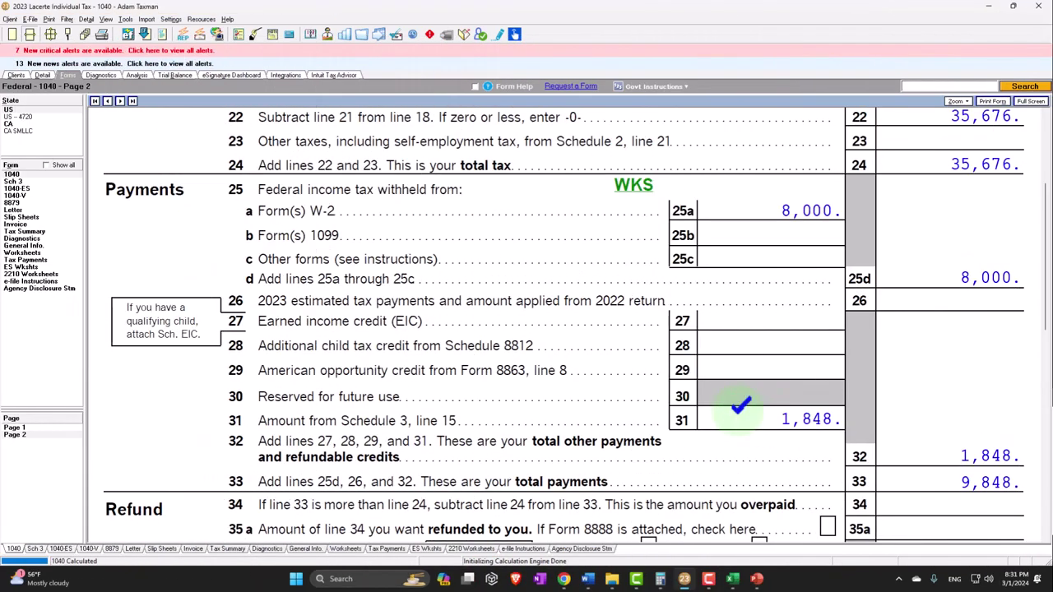
click(732, 579)
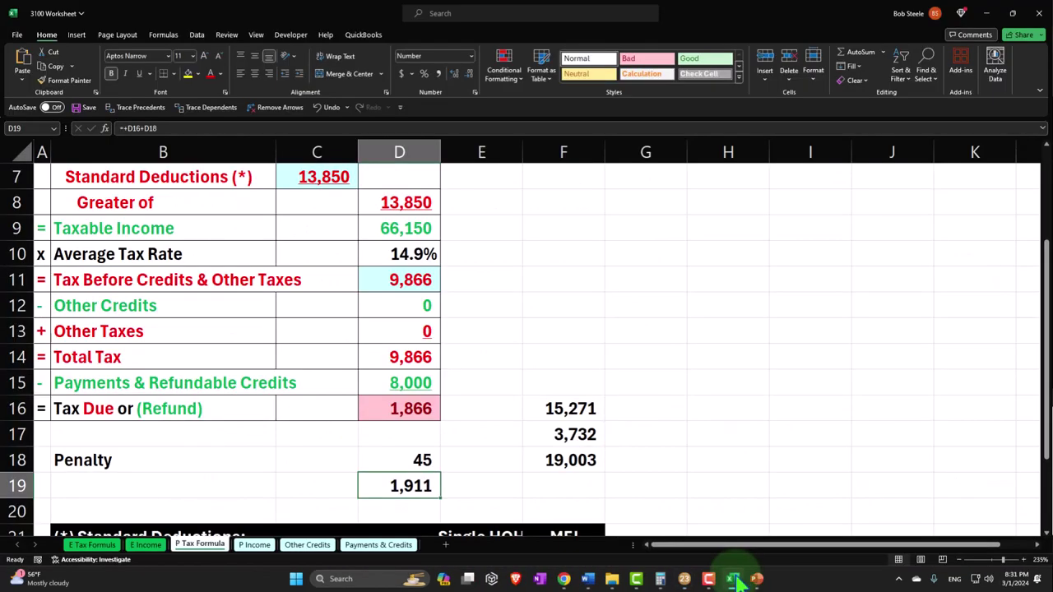
click(735, 580)
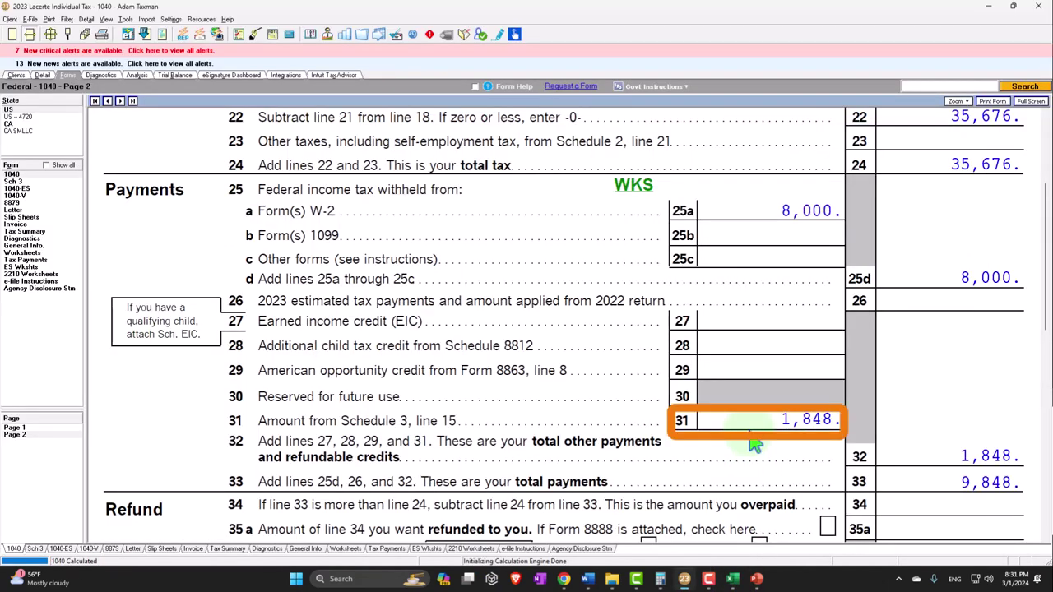
Open Schedule 3 page 2 and compare the excess social security on line 11 with the calculator result and line 15.
click(13, 182)
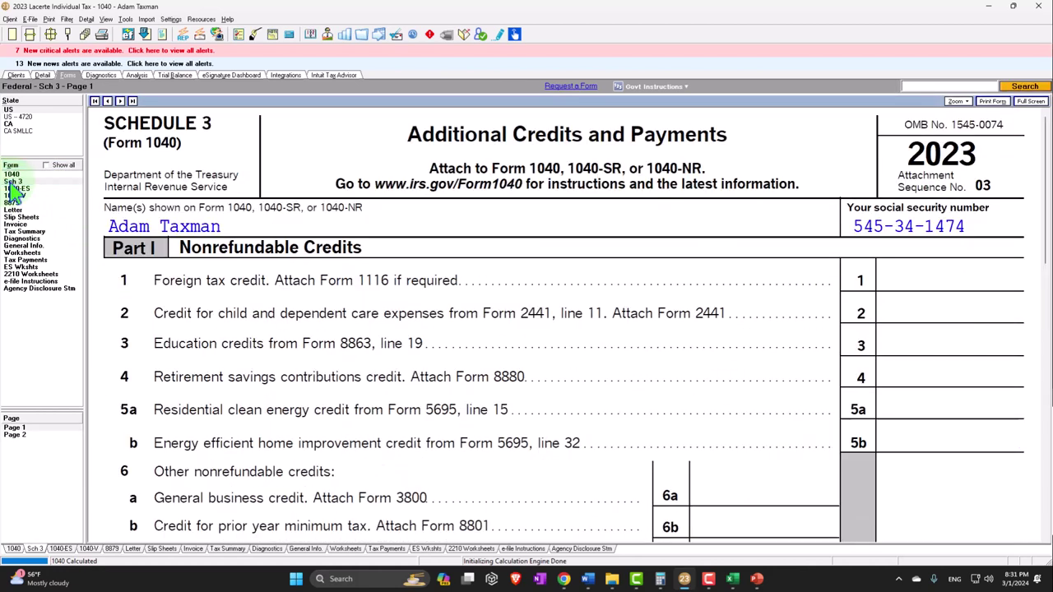
scroll(376, 364, down, 5)
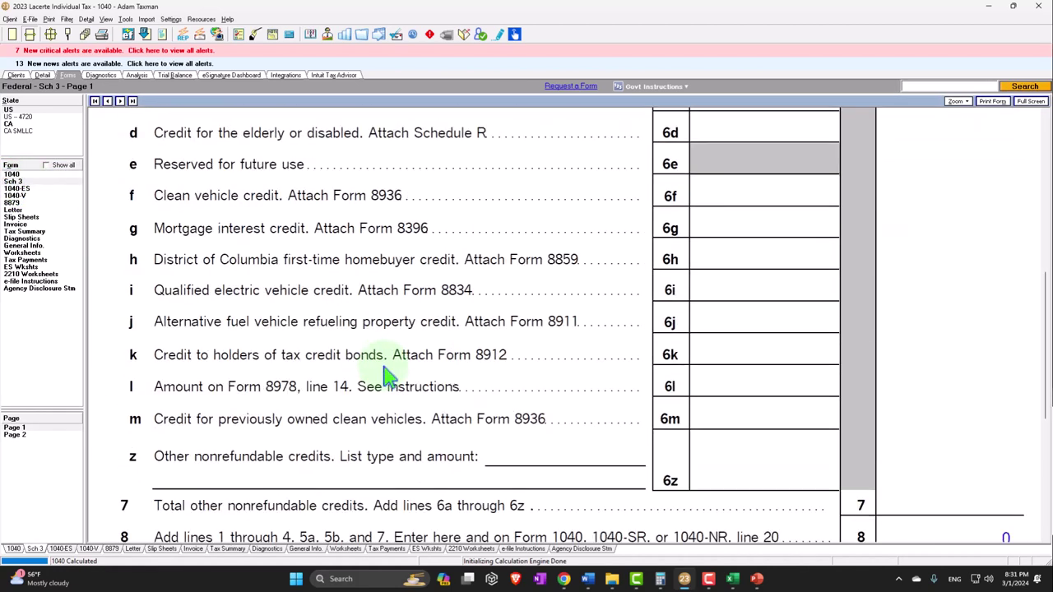
click(25, 434)
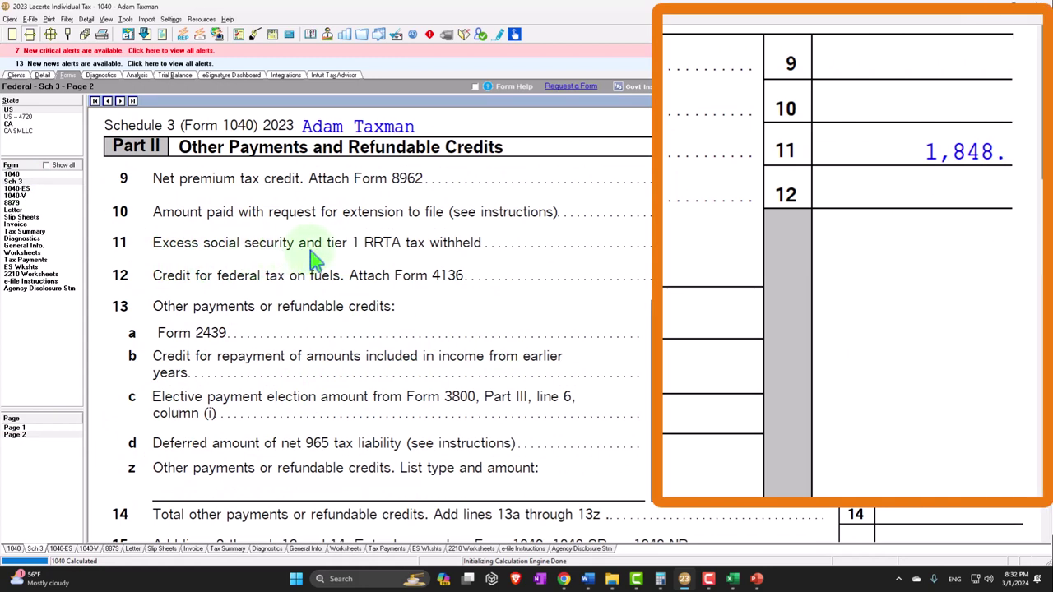
key(alt+Tab)
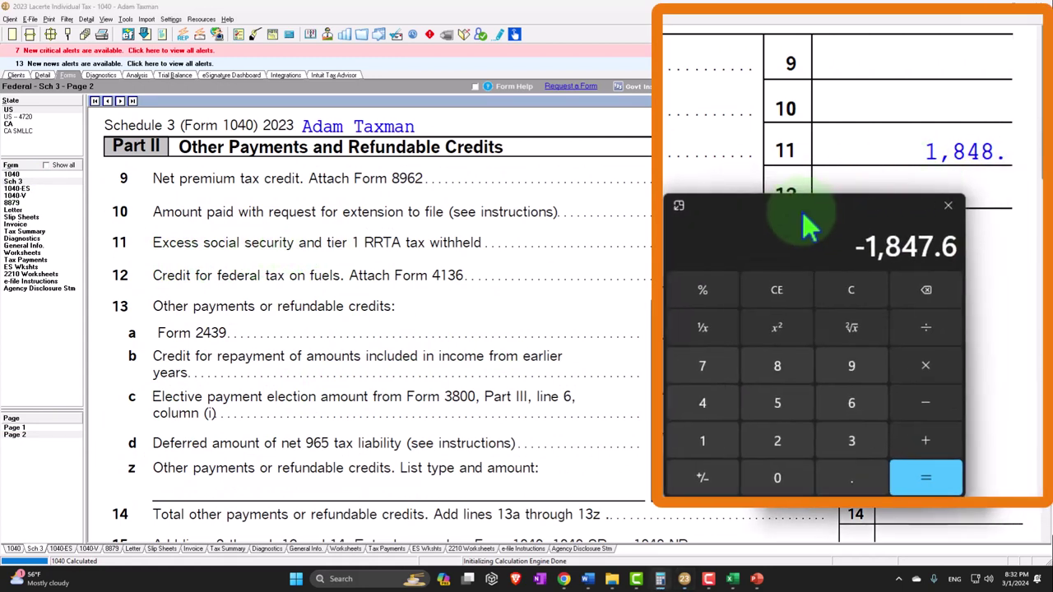
drag(802, 211, 1044, 212)
scroll(822, 305, down, 3)
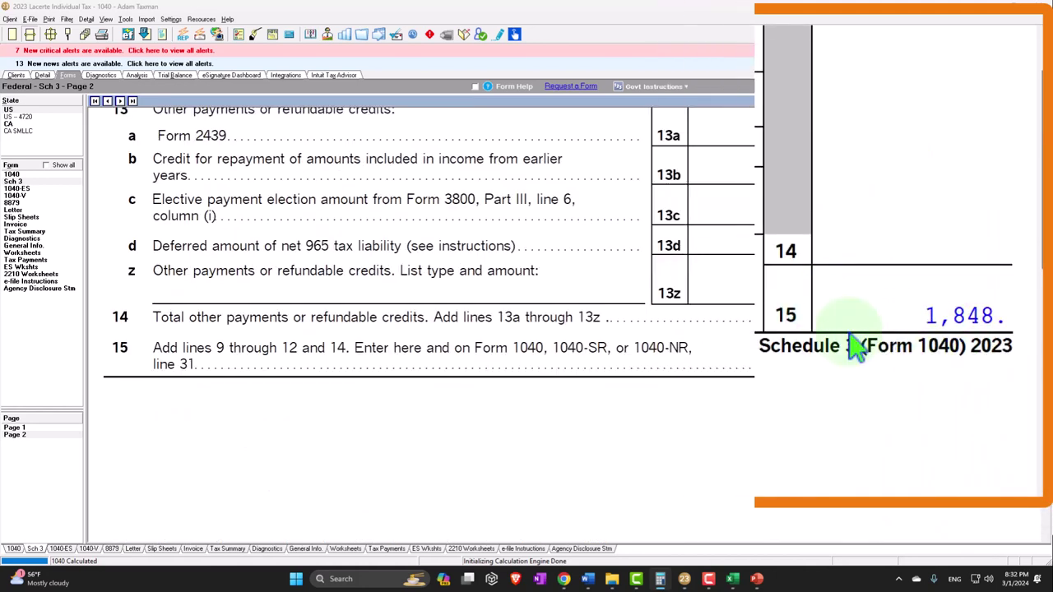
Return to Form 1040 and examine where the Schedule 3 amount flows into line 31 and total payments on page 2.
click(25, 174)
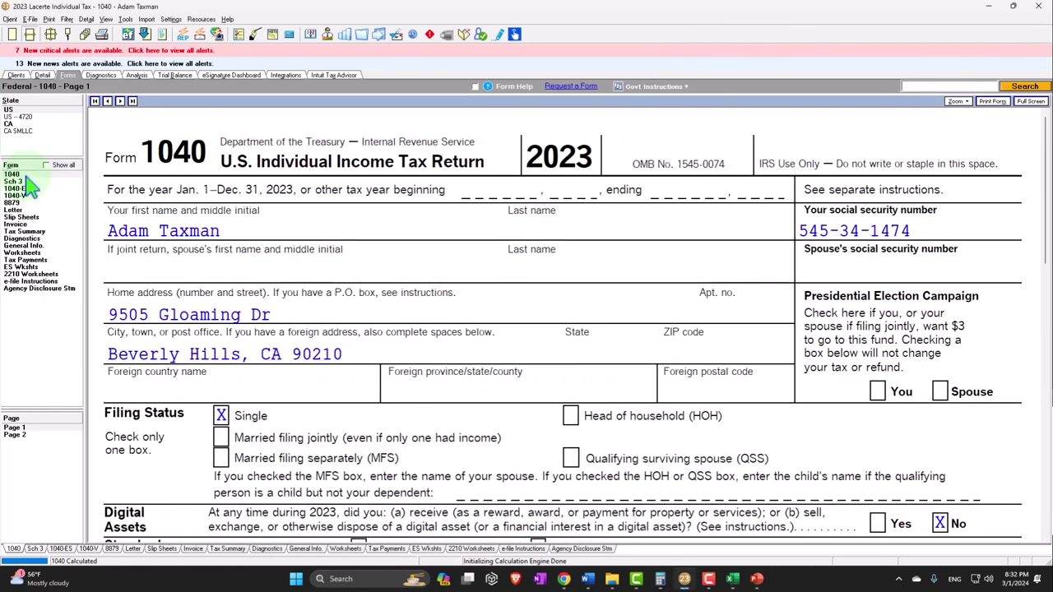
click(20, 435)
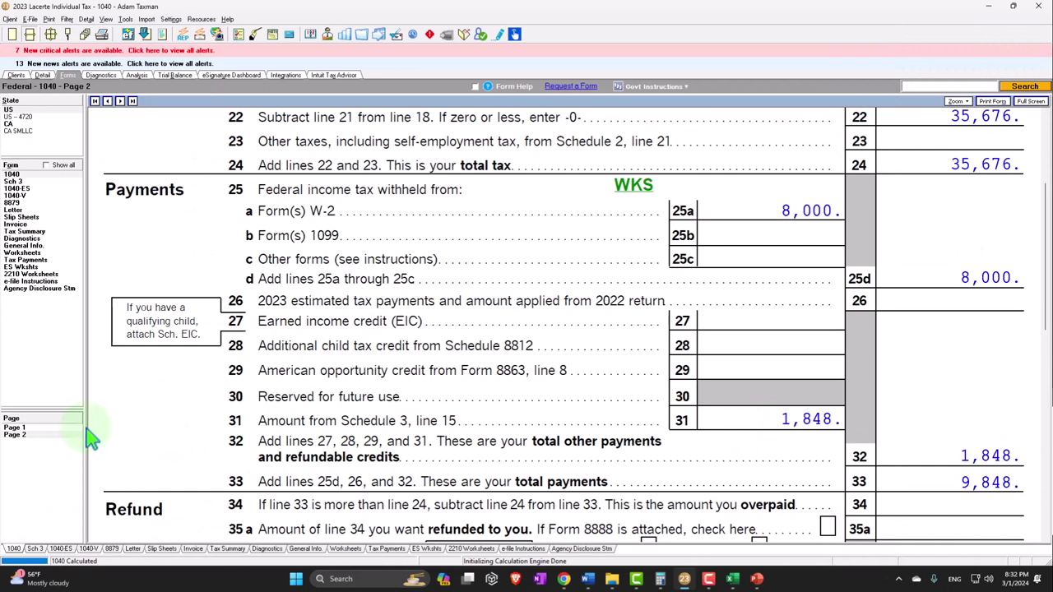
click(38, 429)
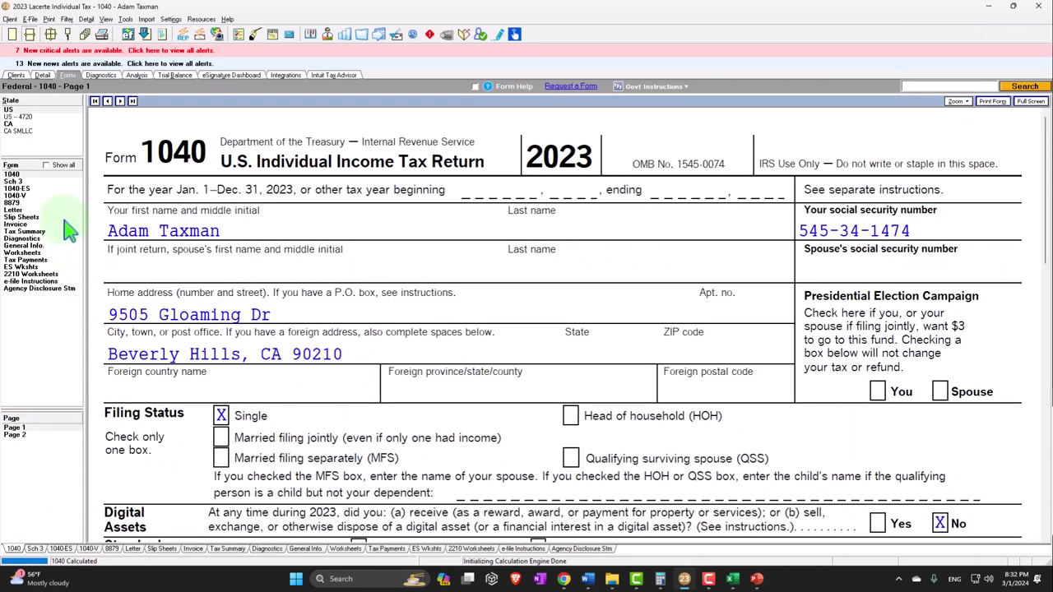
Return to the wages input and delete the second W-2 with 150,000 in wages.
click(42, 75)
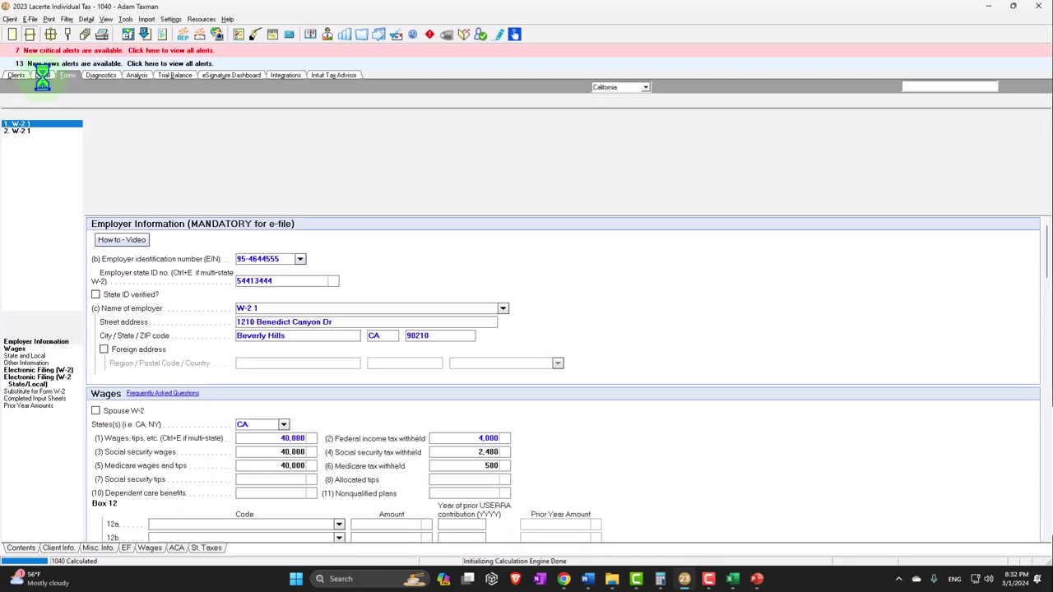
click(165, 185)
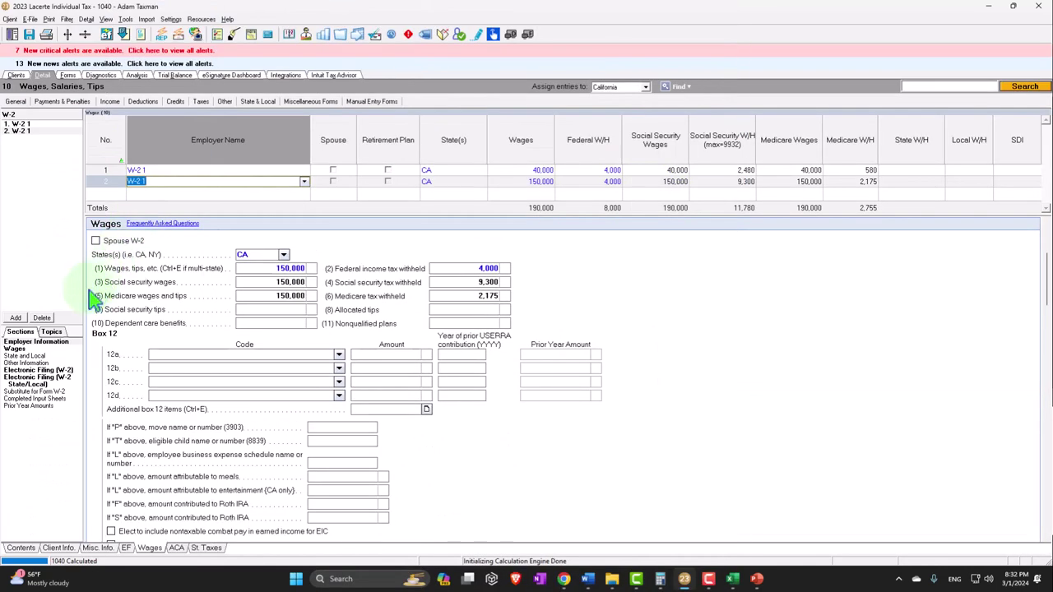
click(41, 318)
click(502, 304)
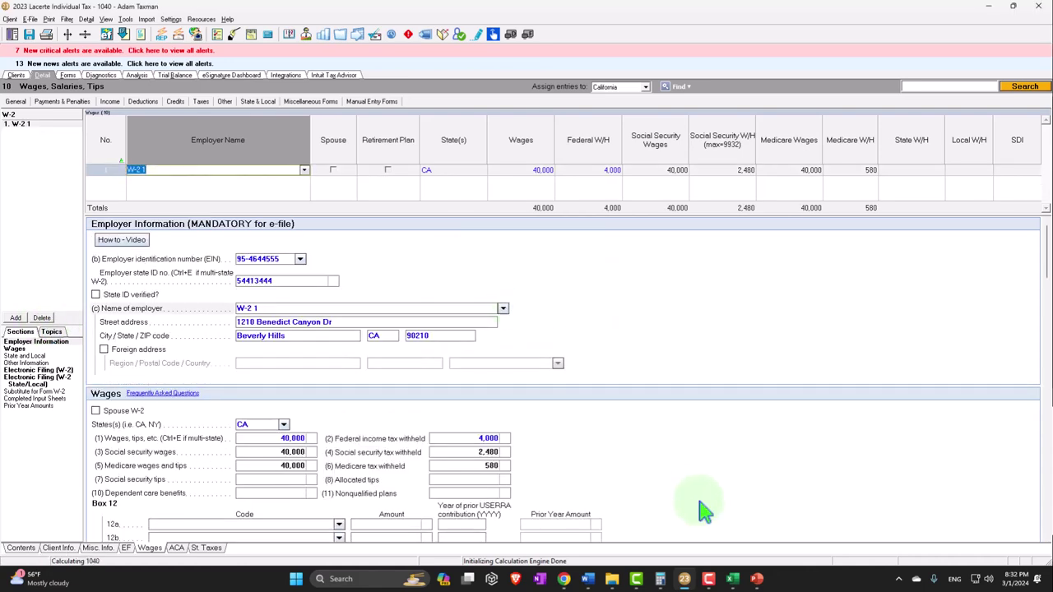
Switch to the PowerPoint presentation and review the example W-2s with higher wages on slides 3 and 4.
click(757, 579)
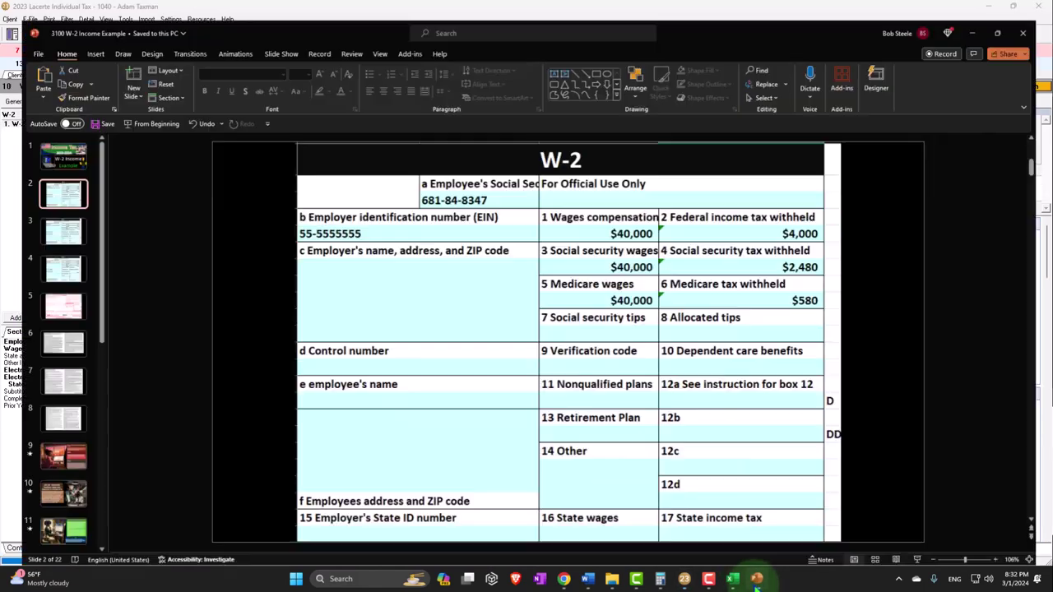
click(49, 232)
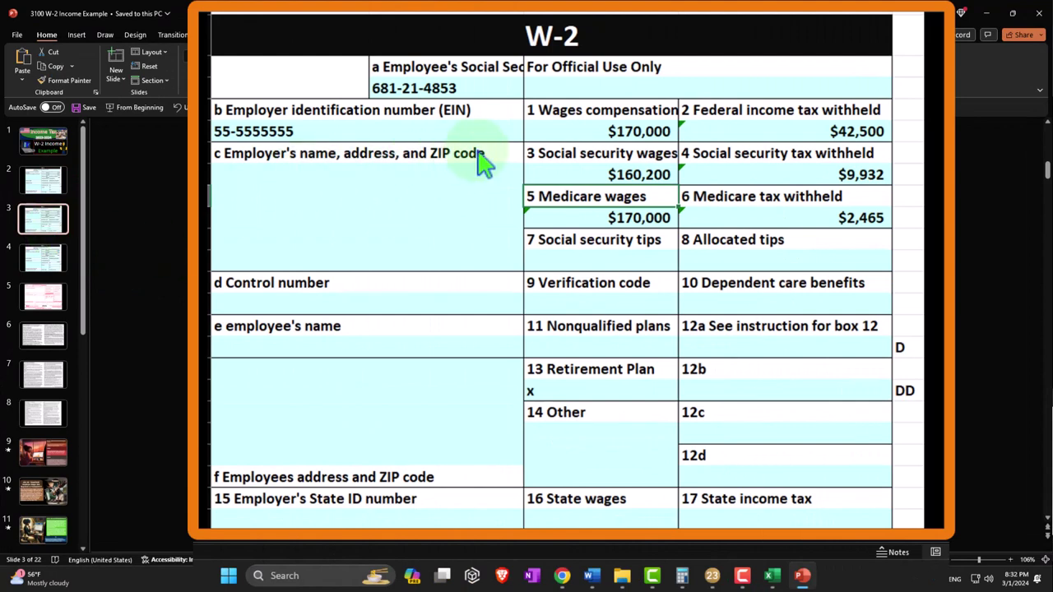
key(Down)
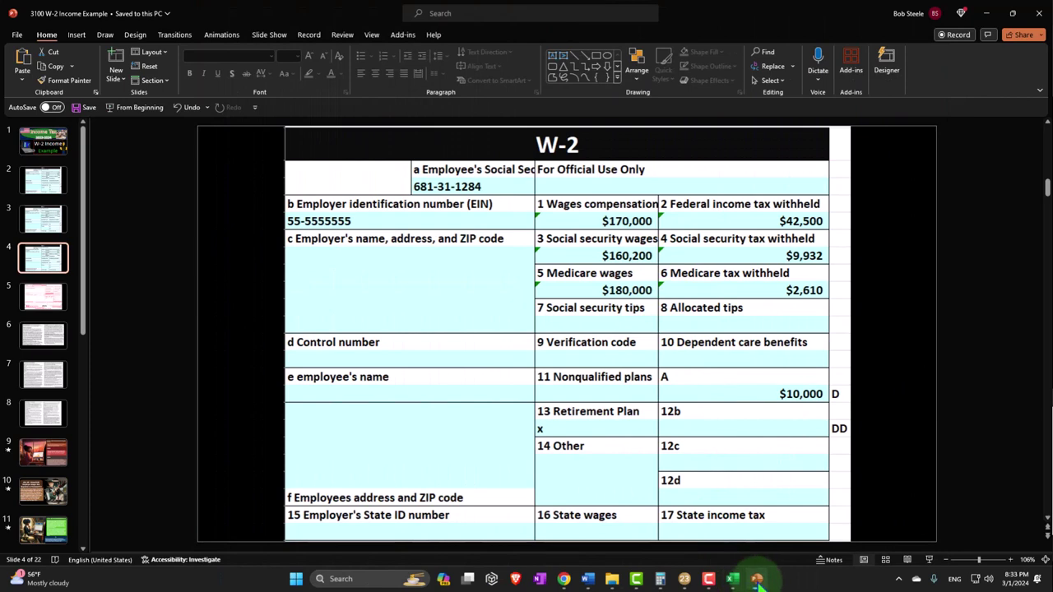
Switch back to Lacerte and set the wages of the remaining W-2 to 170,000.
click(757, 578)
key(Tab)
key(Tab)
key(Tab)
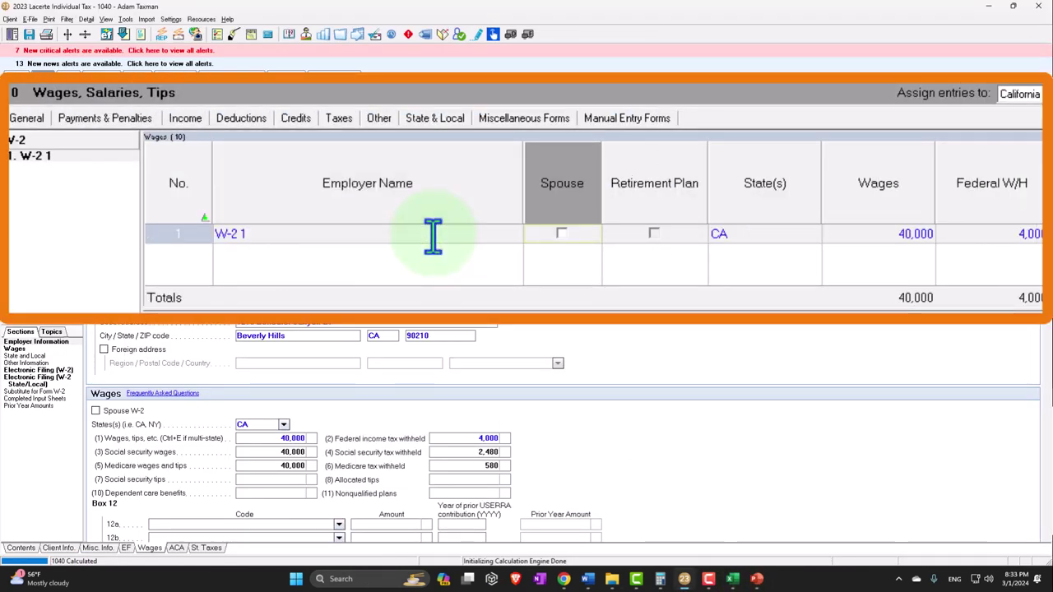
key(Tab)
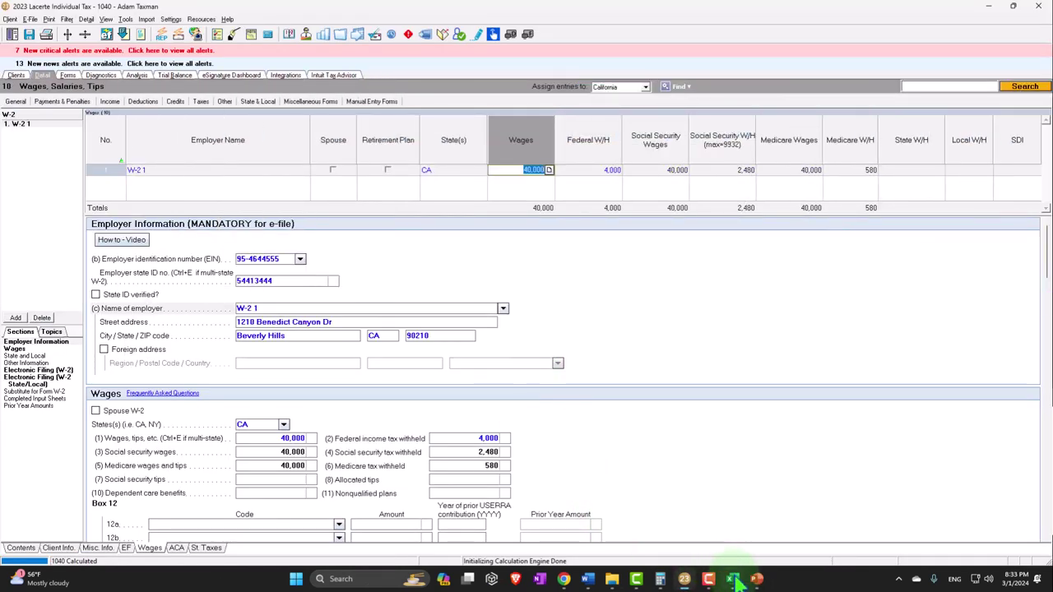
click(732, 578)
click(732, 578)
click(757, 578)
click(757, 578)
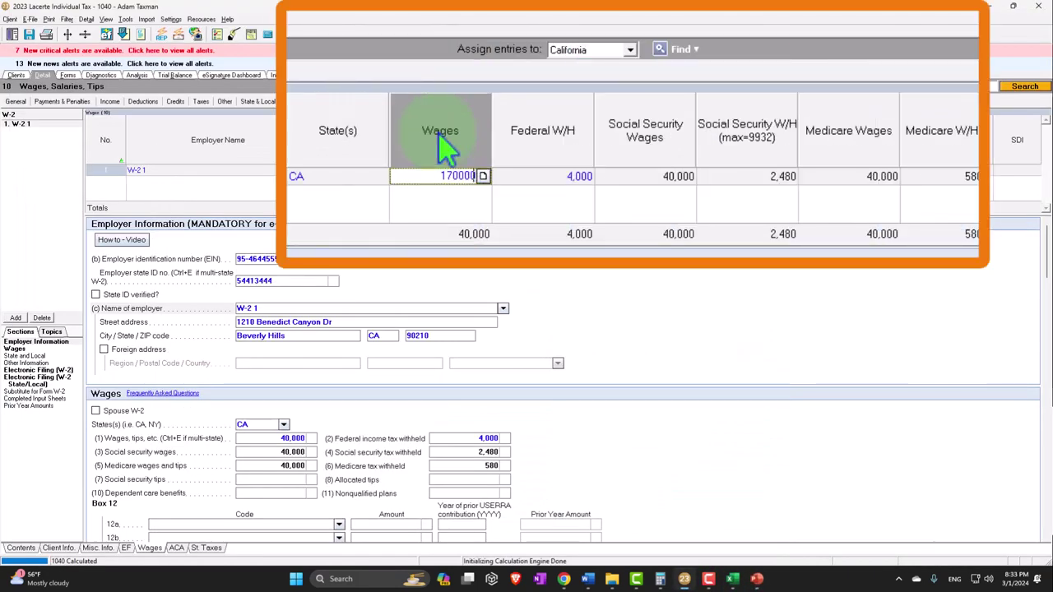
text(170000)
key(Tab)
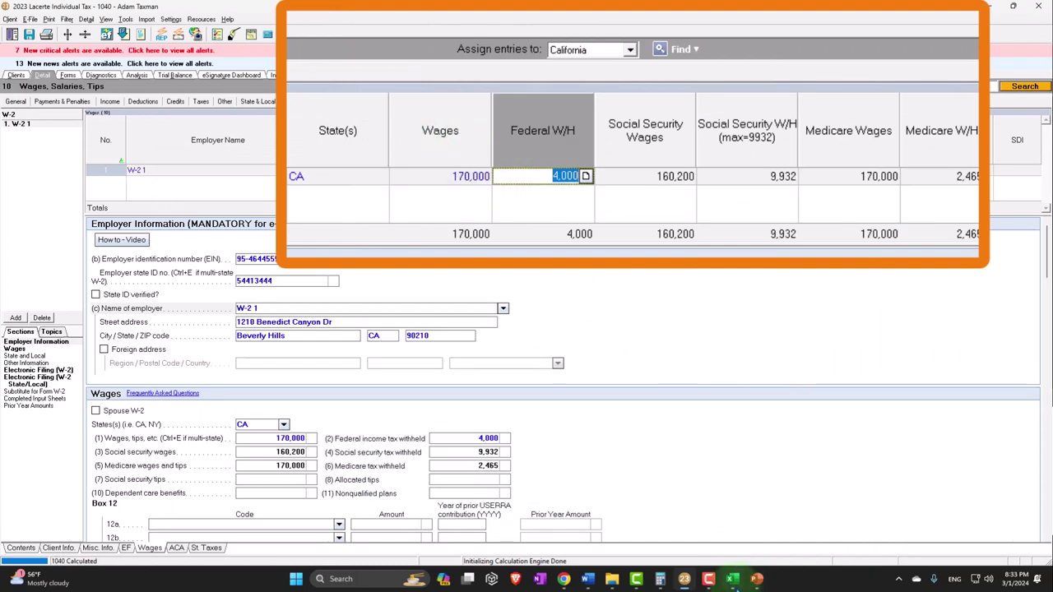
Check the W-2 example on the PowerPoint slide and set the federal withholding in Lacerte to 42,500.
click(757, 580)
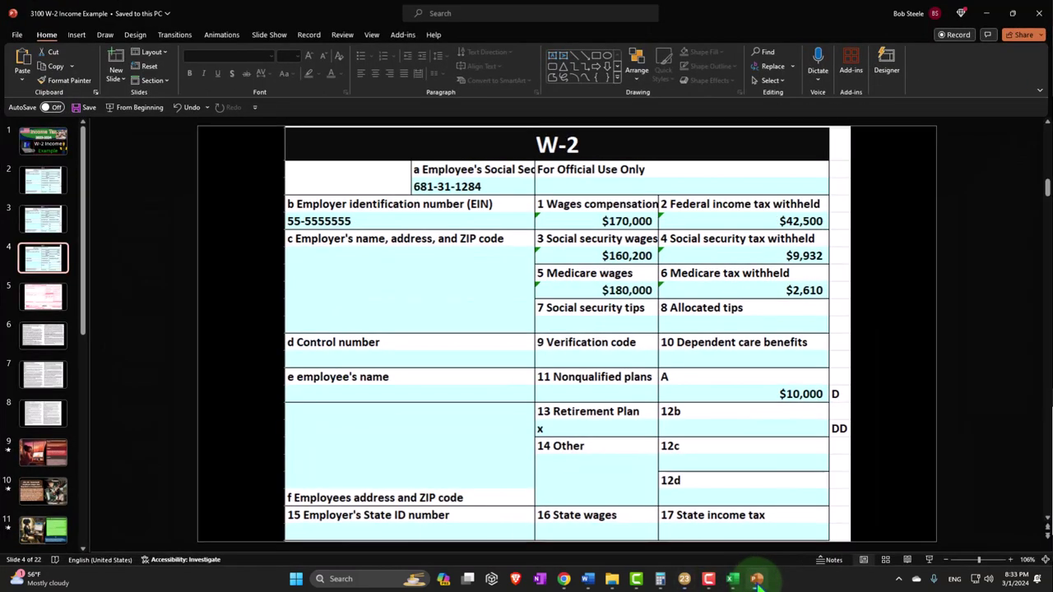
click(757, 580)
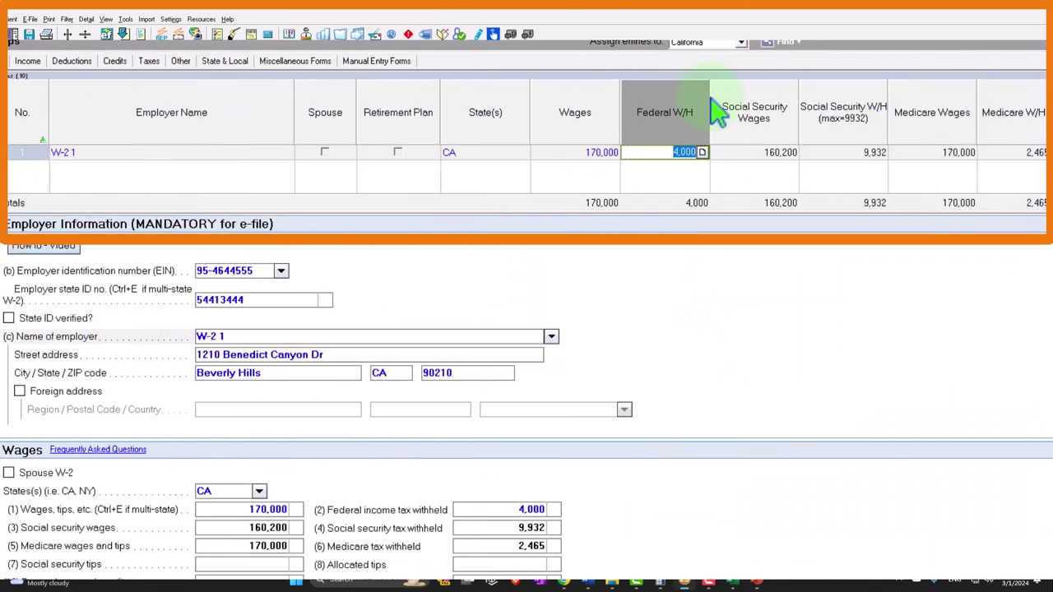
text(42,500)
key(Tab)
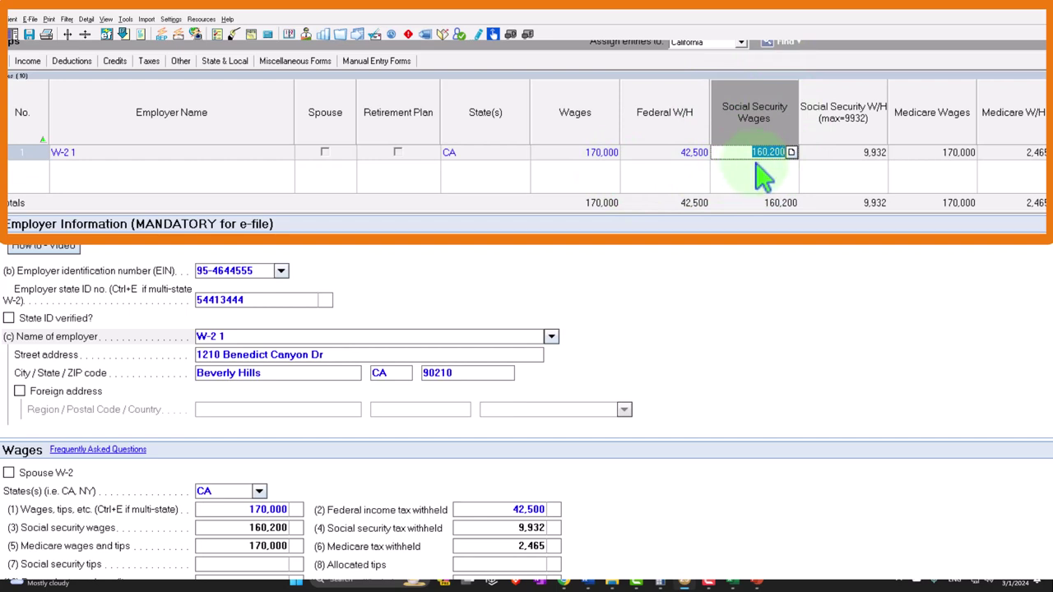
key(Tab)
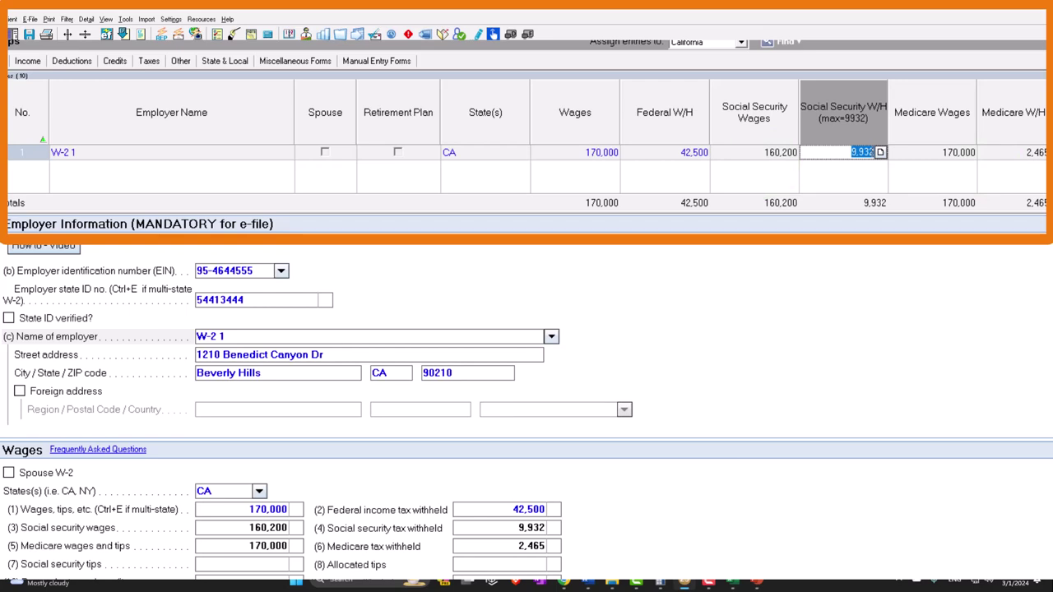
Switch to the calculator and multiply the 160,200 social security wages by 0.062.
key(alt+Tab)
click(924, 362)
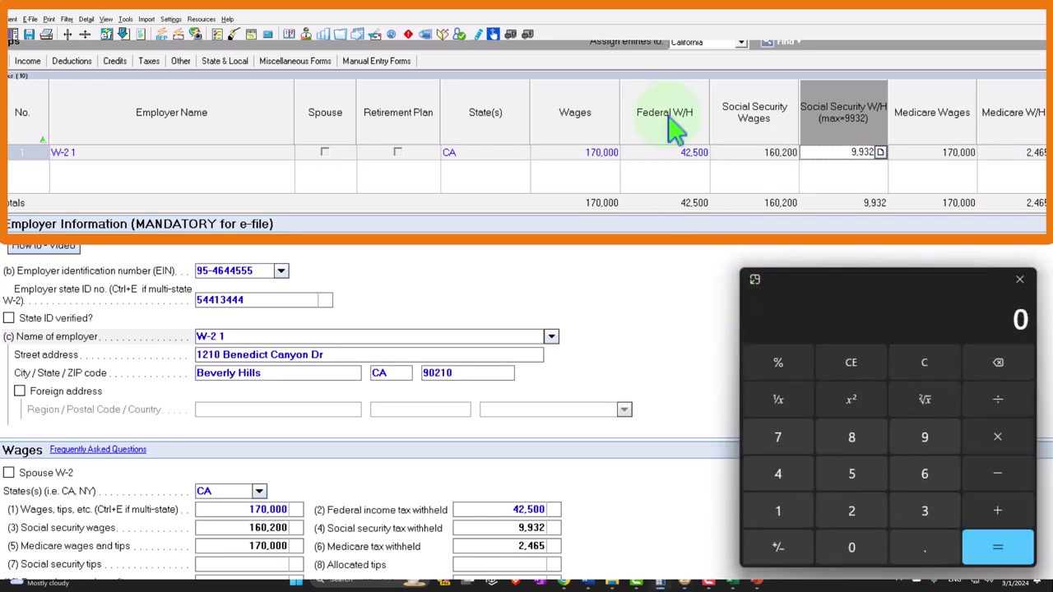
text(160200)
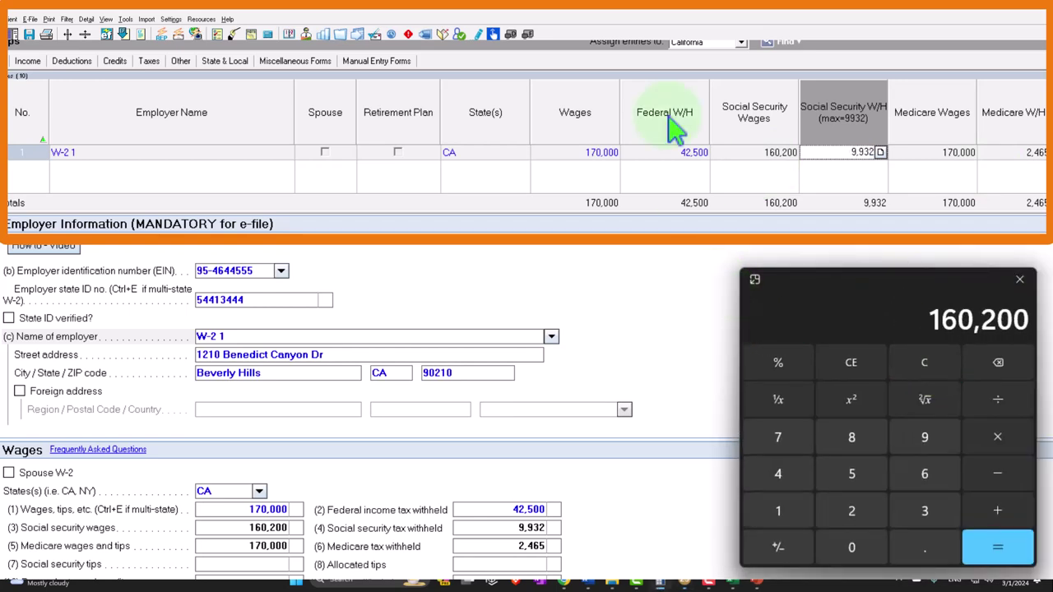
text(*0.062)
key(Return)
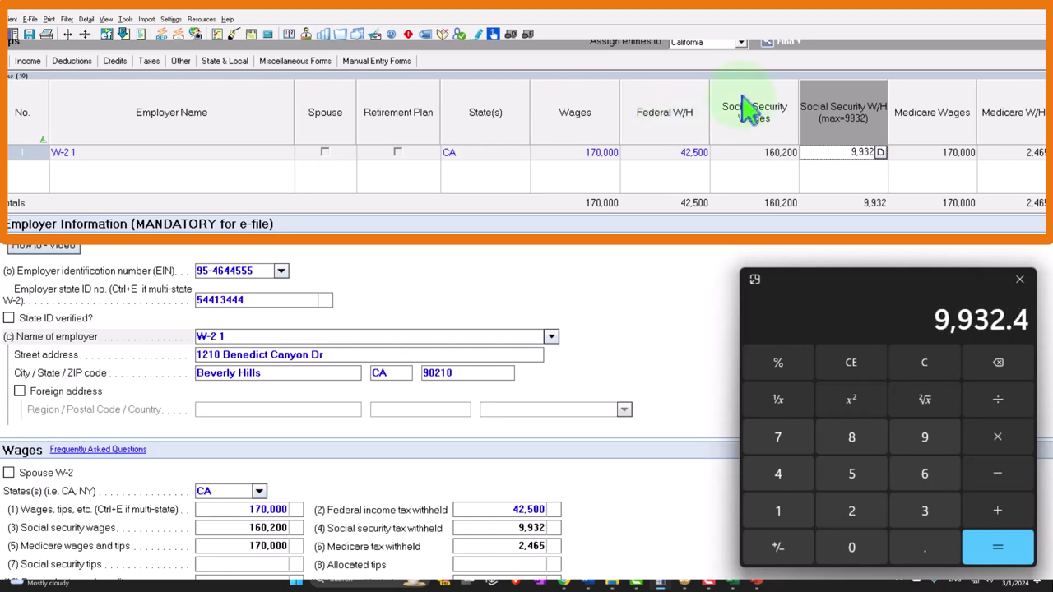
Check box 5 on the W-2 slide and set the Medicare wages in Lacerte to 180,000.
click(851, 158)
key(Tab)
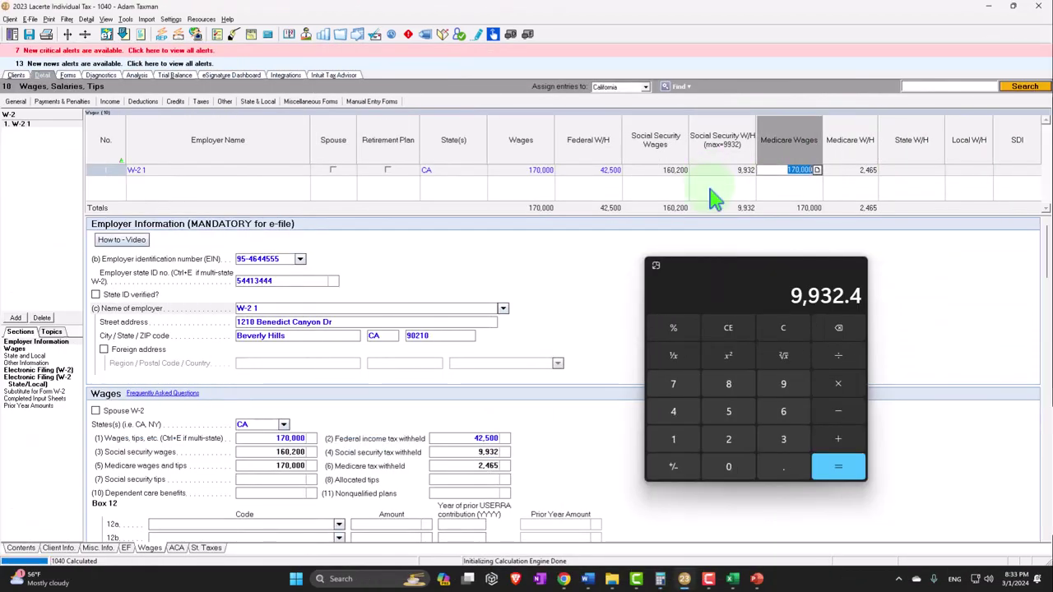
click(757, 579)
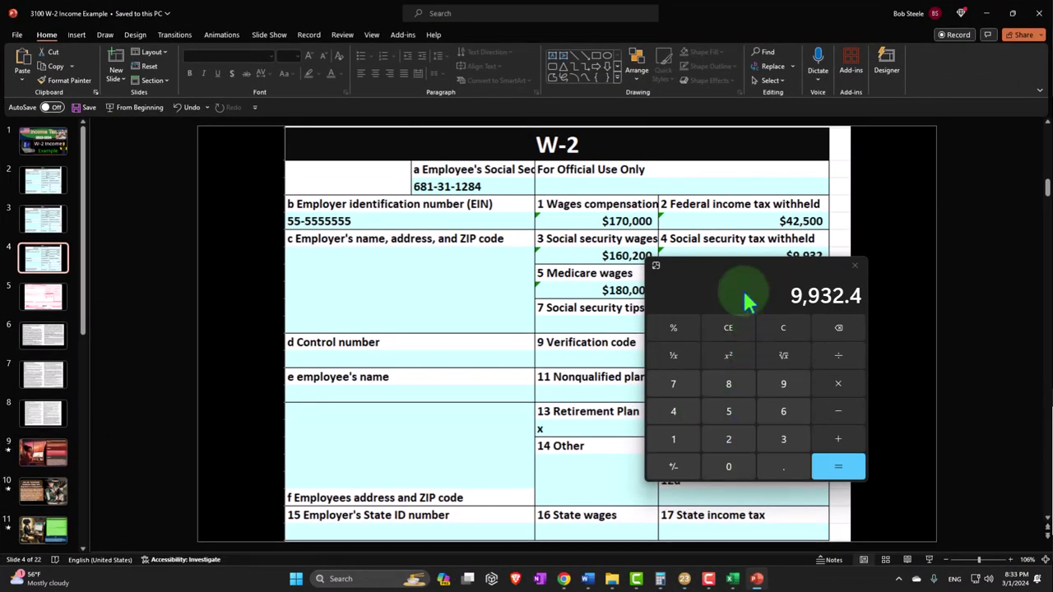
drag(770, 292, 703, 320)
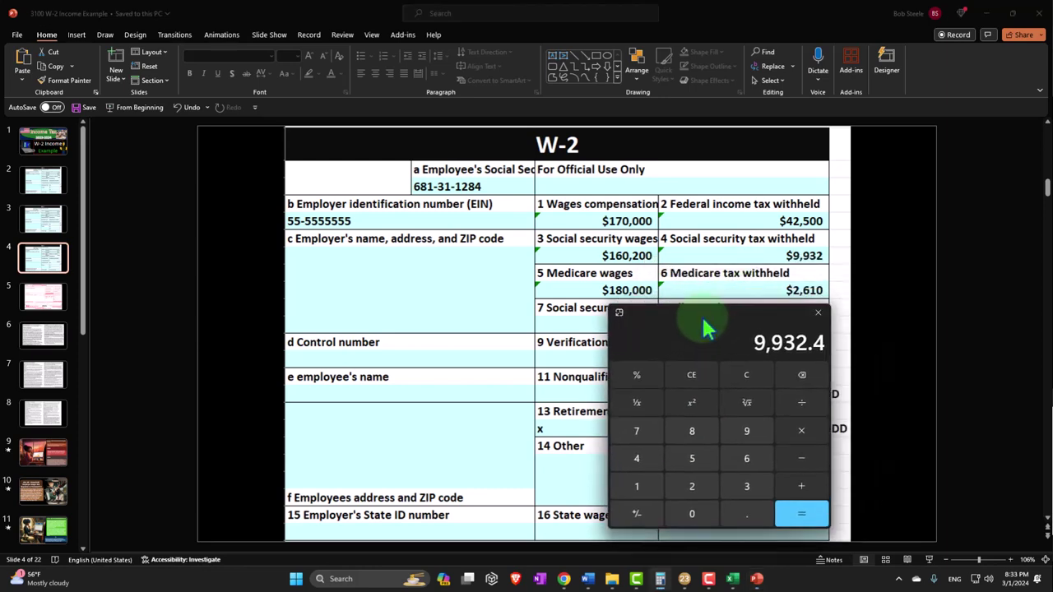
click(987, 13)
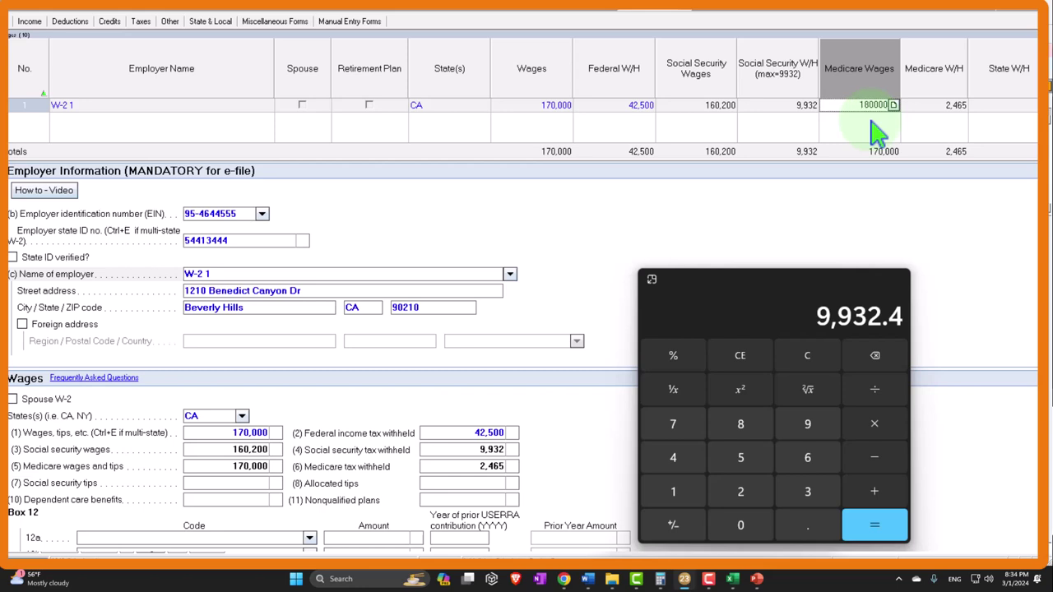
key(Tab)
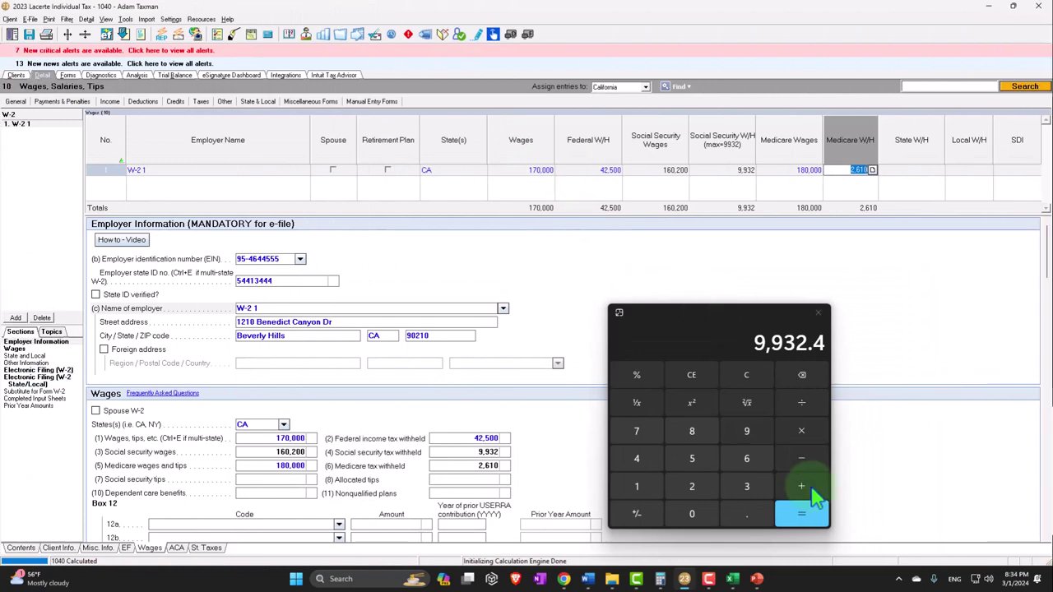
Review box 12 on the example W-2 and blank W-2 slides, and the box 12 code explanations in the employee instructions.
click(735, 580)
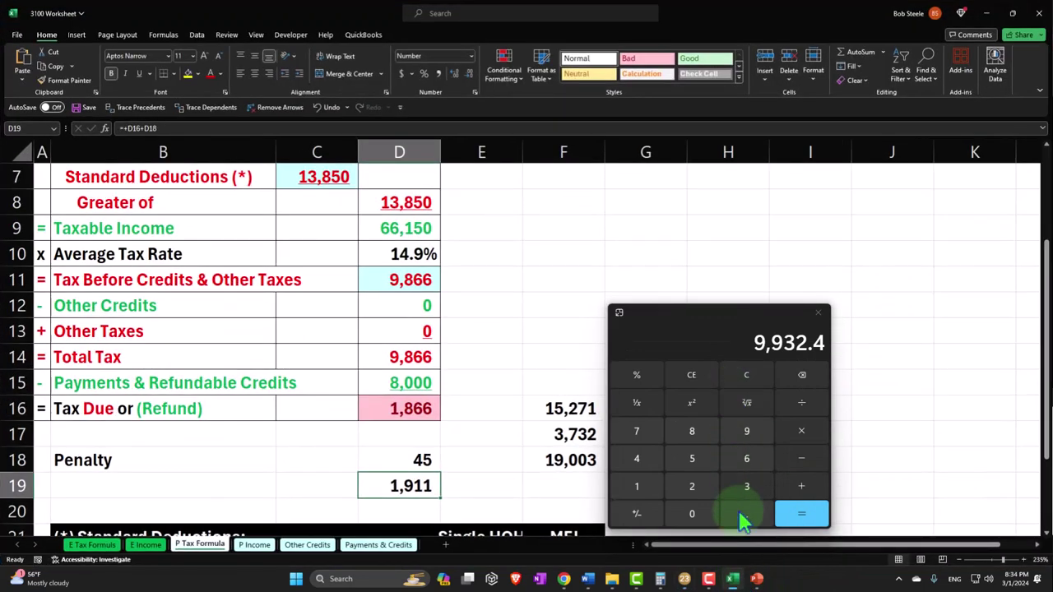
click(756, 580)
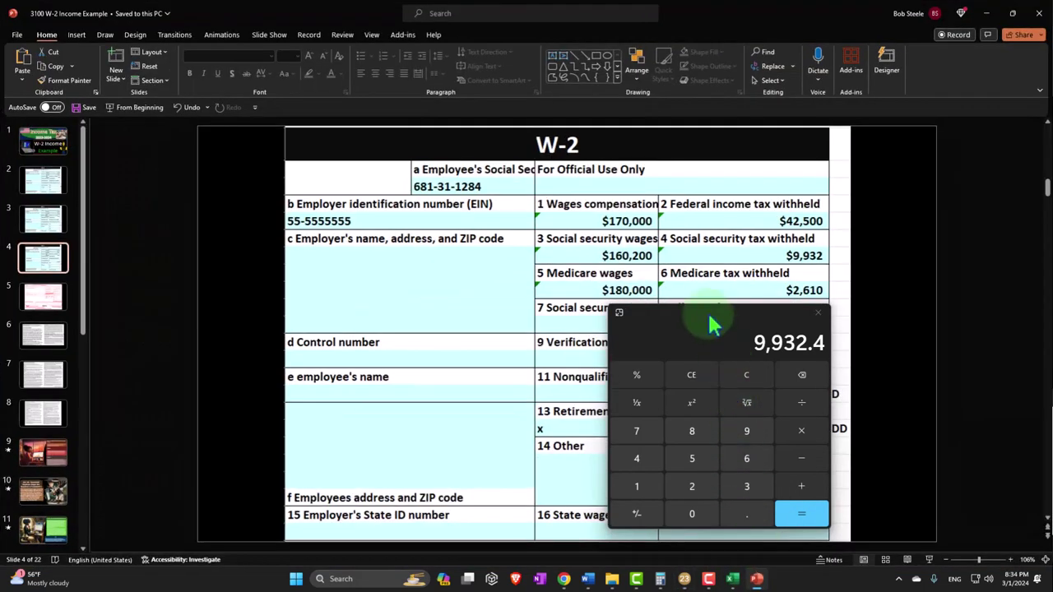
drag(826, 383, 872, 216)
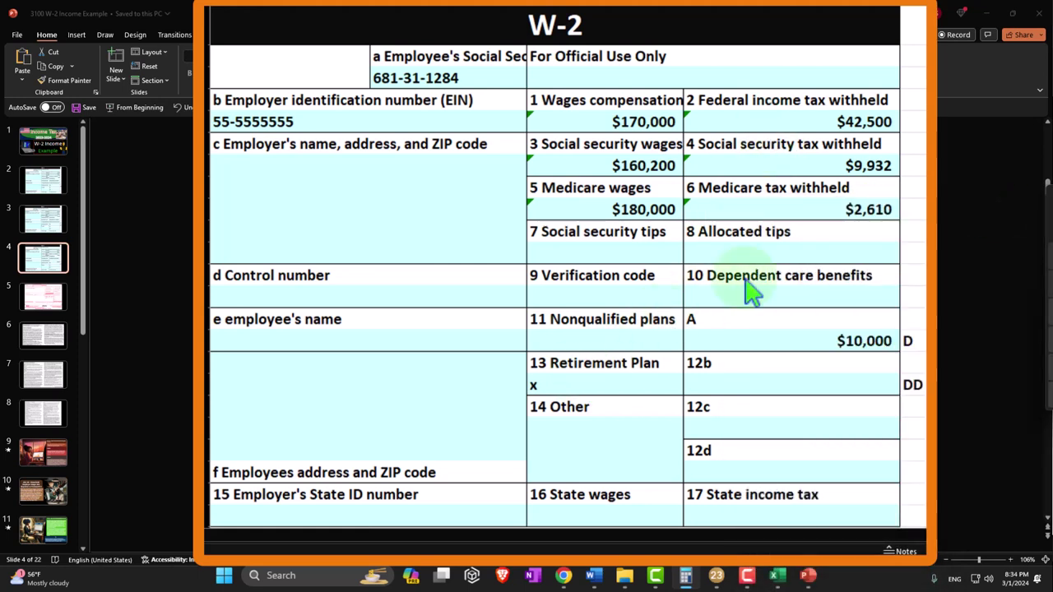
click(988, 18)
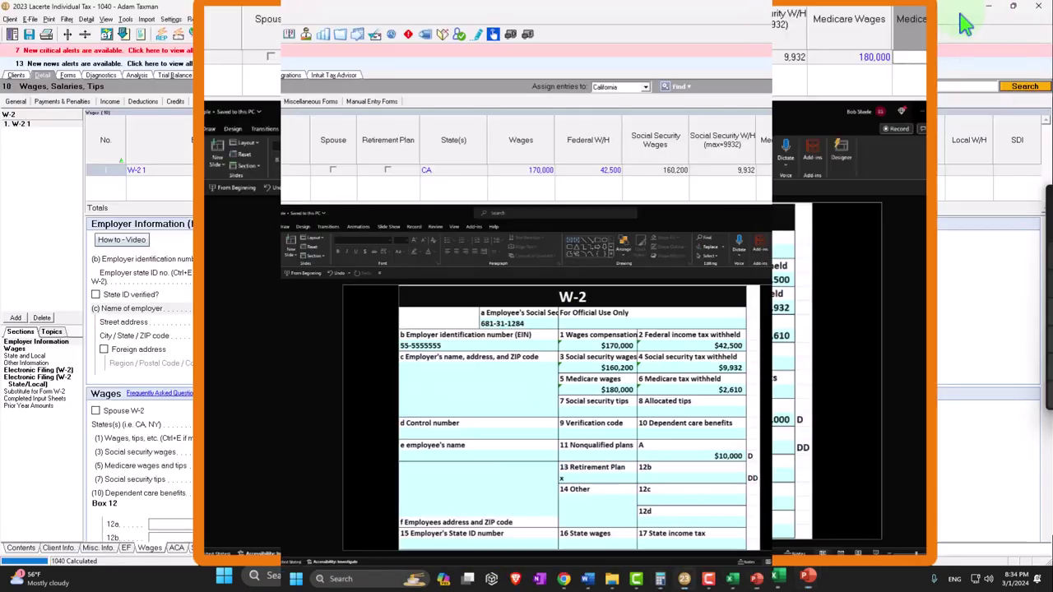
key(alt+Tab)
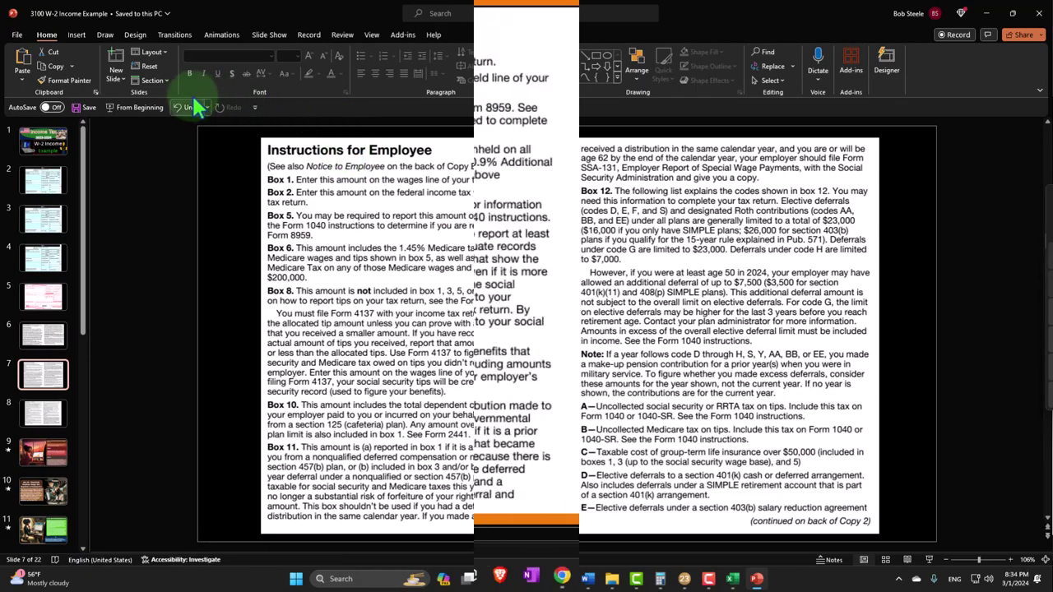
key(Up)
key(Up)
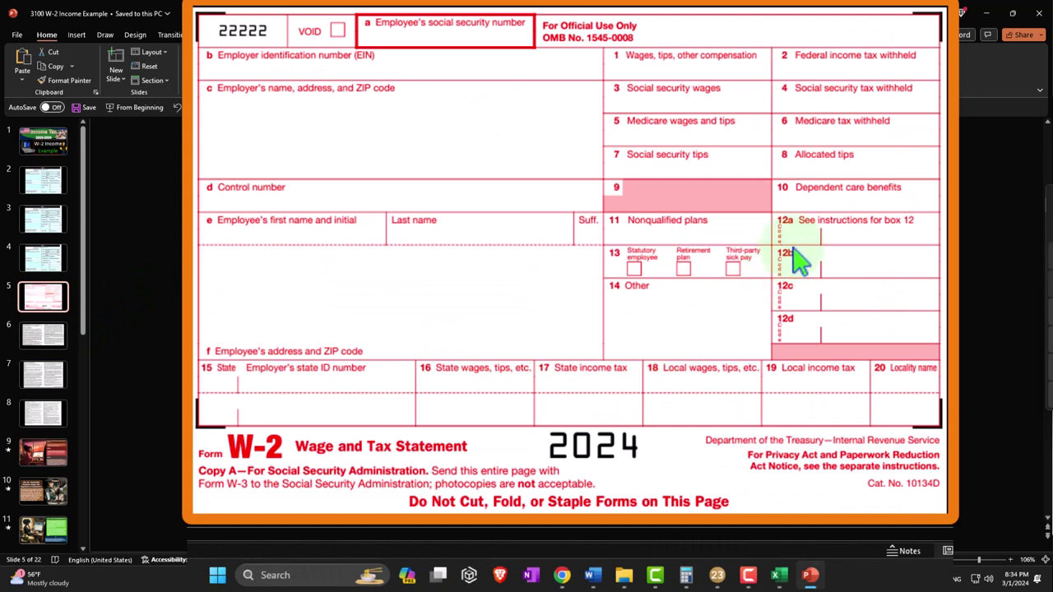
click(51, 380)
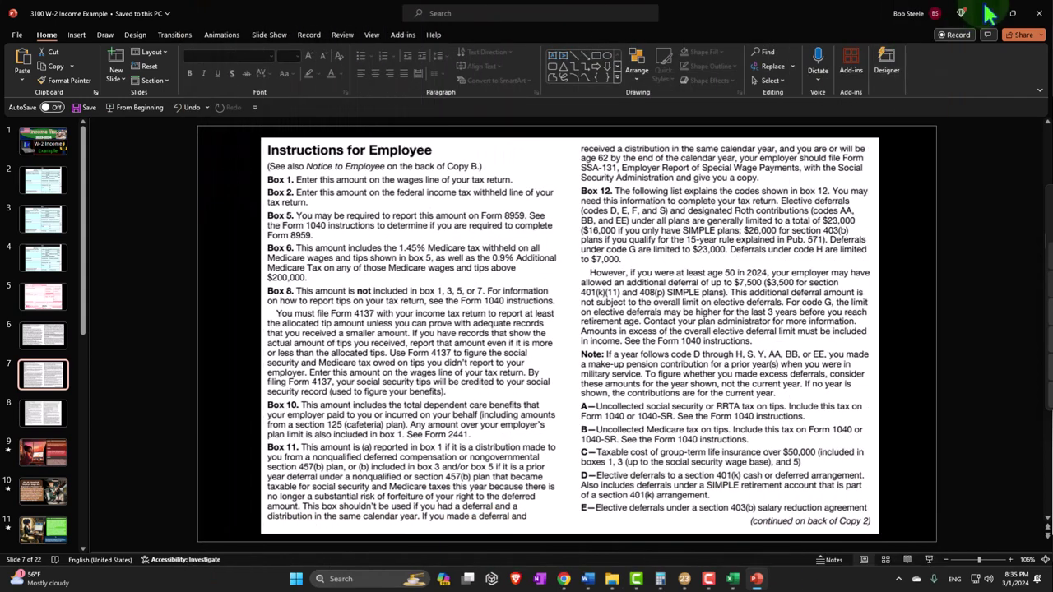
key(alt+Tab)
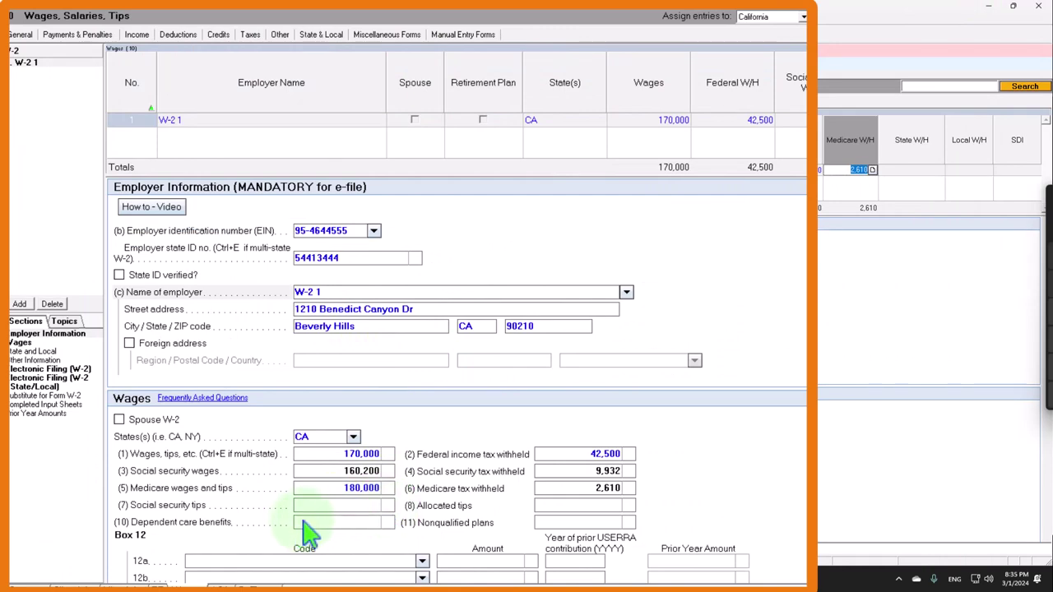
Assign code D, elective deferrals to 401(k) plan, to box 12a and check the W-2 wages on Form 1040 page 1.
click(345, 488)
scroll(451, 404, down, 3)
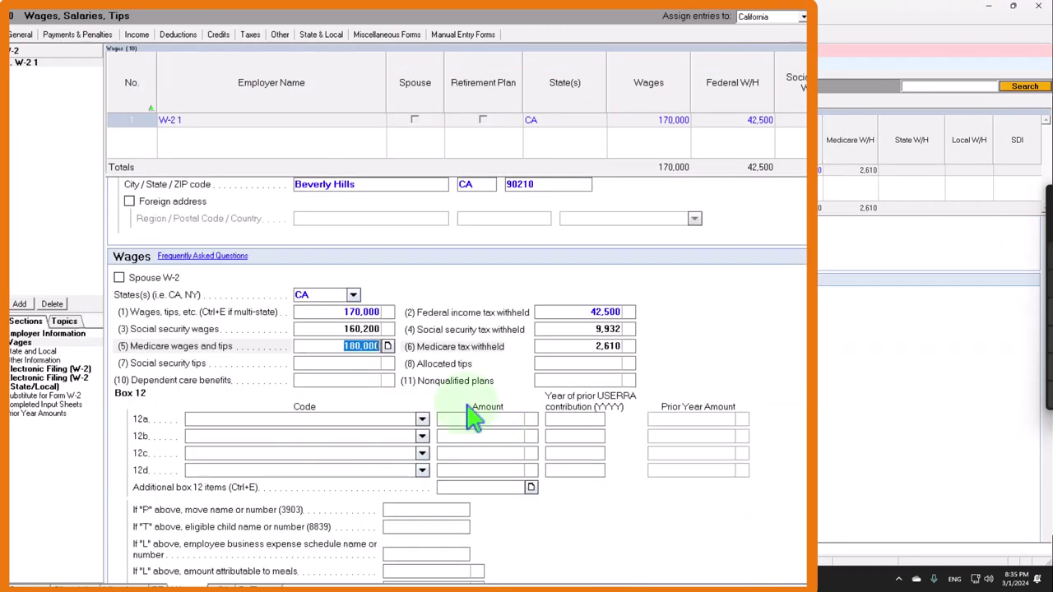
click(421, 419)
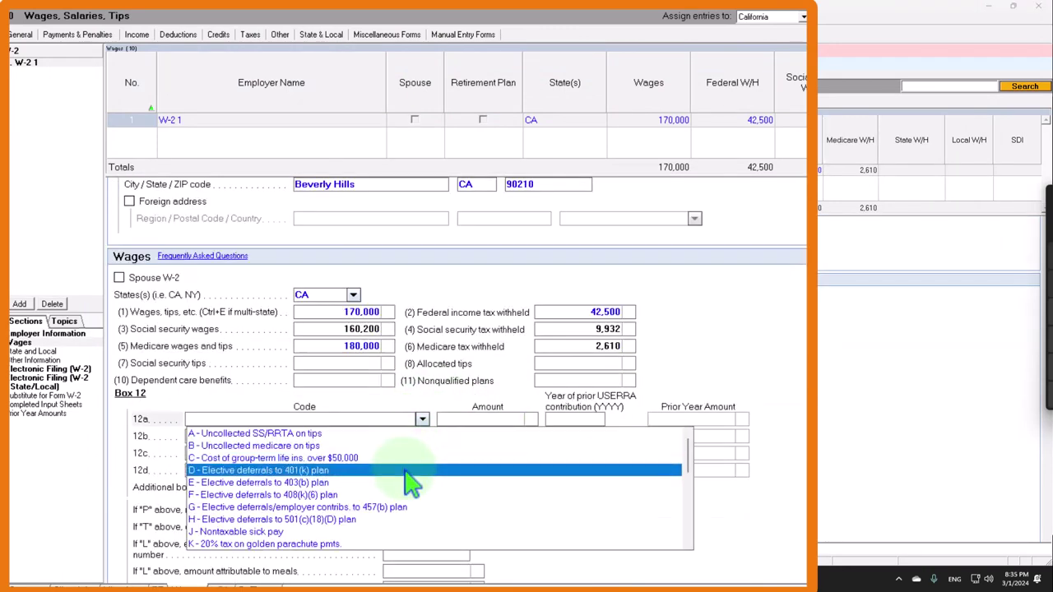
click(406, 472)
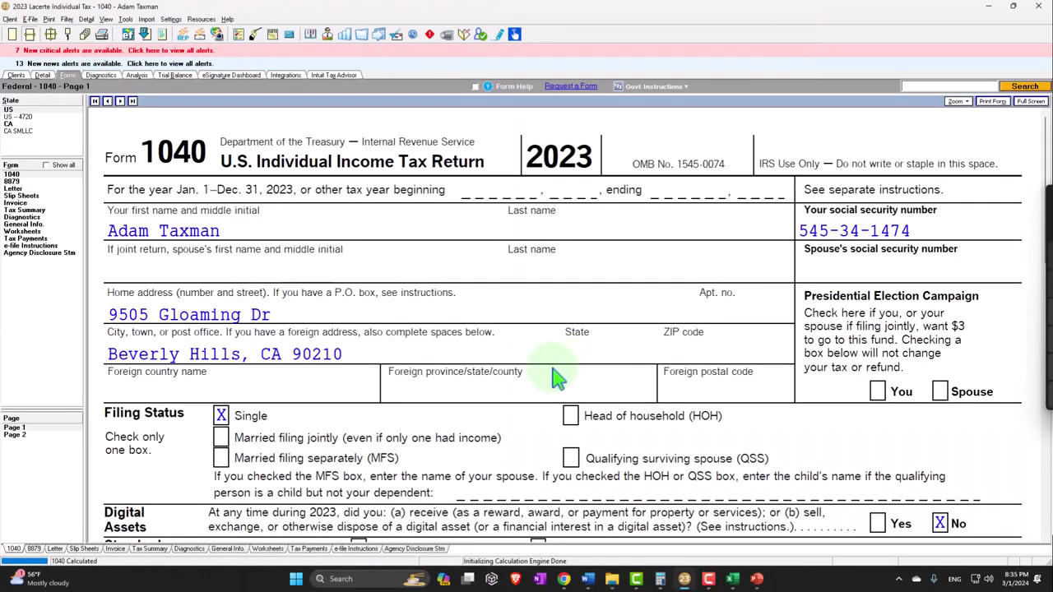
scroll(555, 377, down, 10)
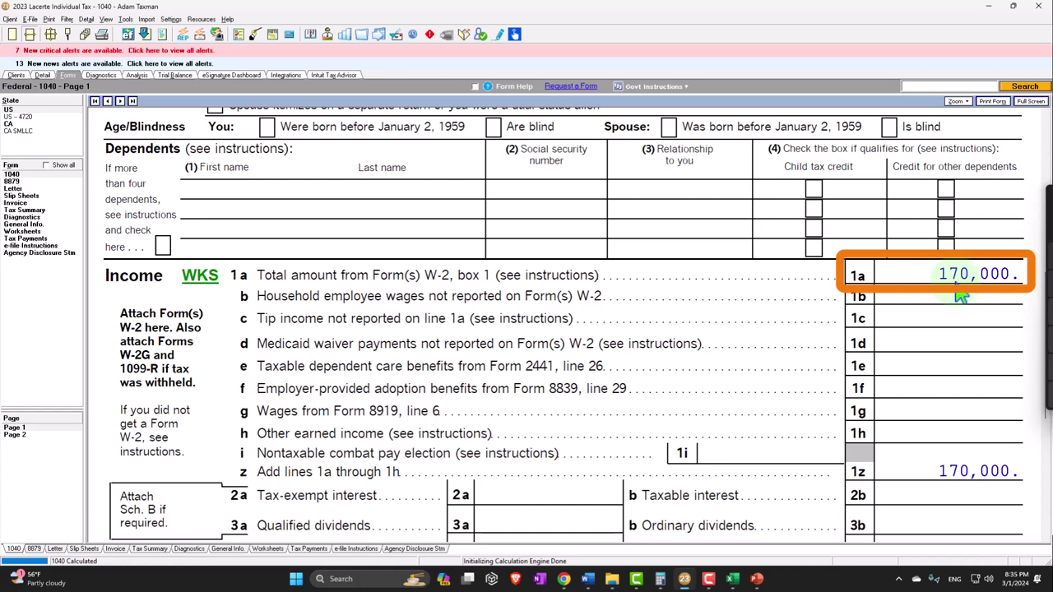
scroll(961, 296, down, 2)
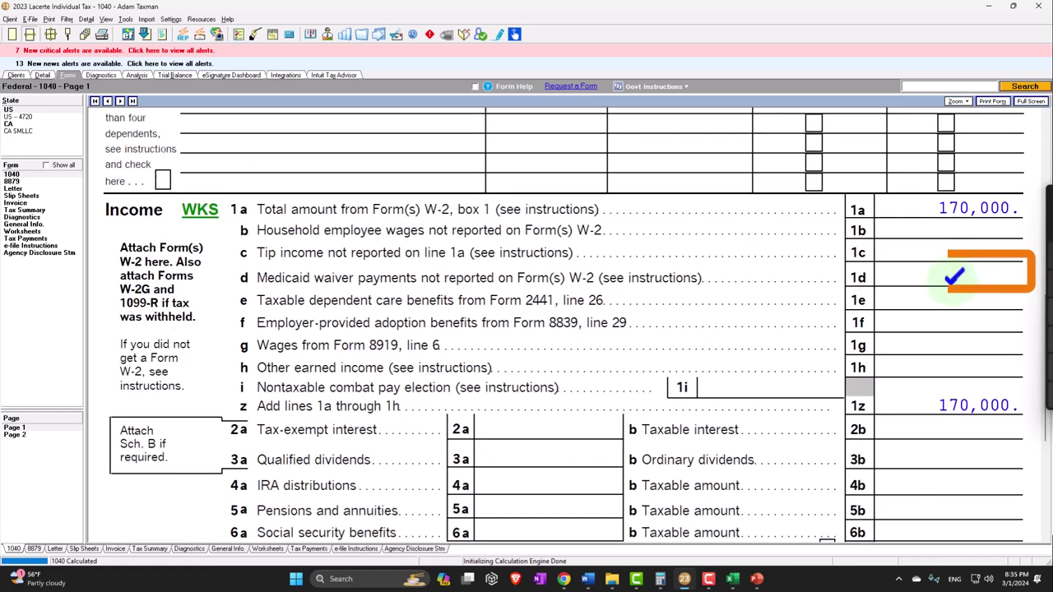
Switch to the Excel worksheet, clear the second W-2 row on the P Income sheet, and set Job 1 income to 170,000.
click(733, 579)
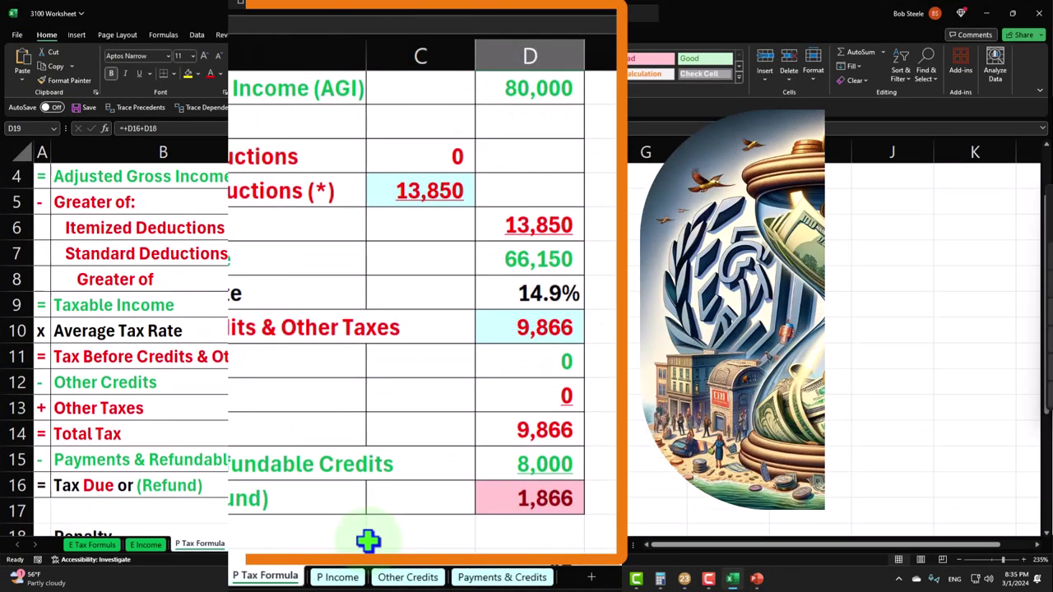
click(338, 576)
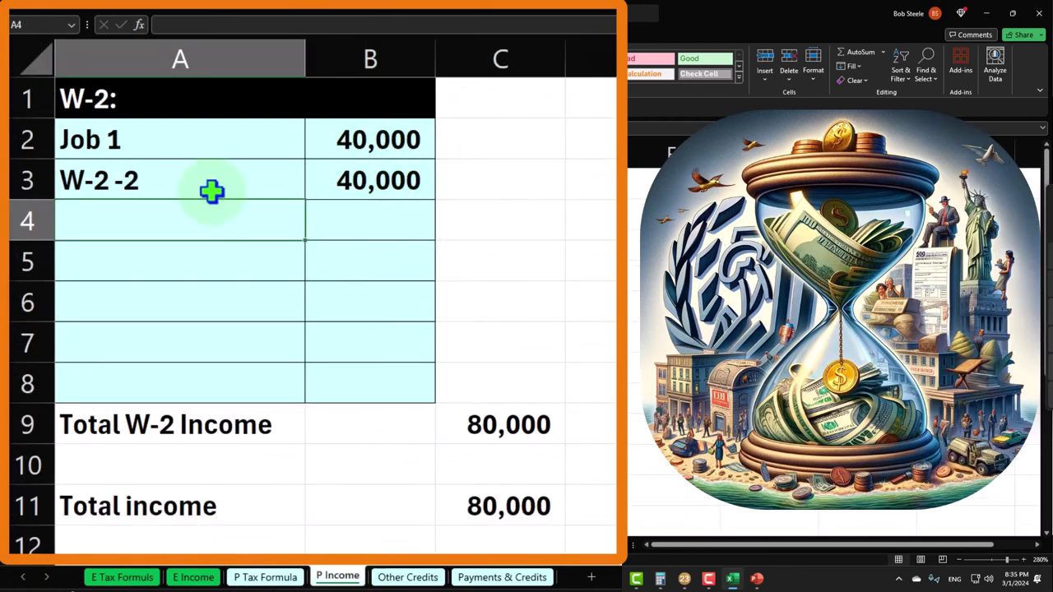
drag(211, 192, 320, 186)
key(Delete)
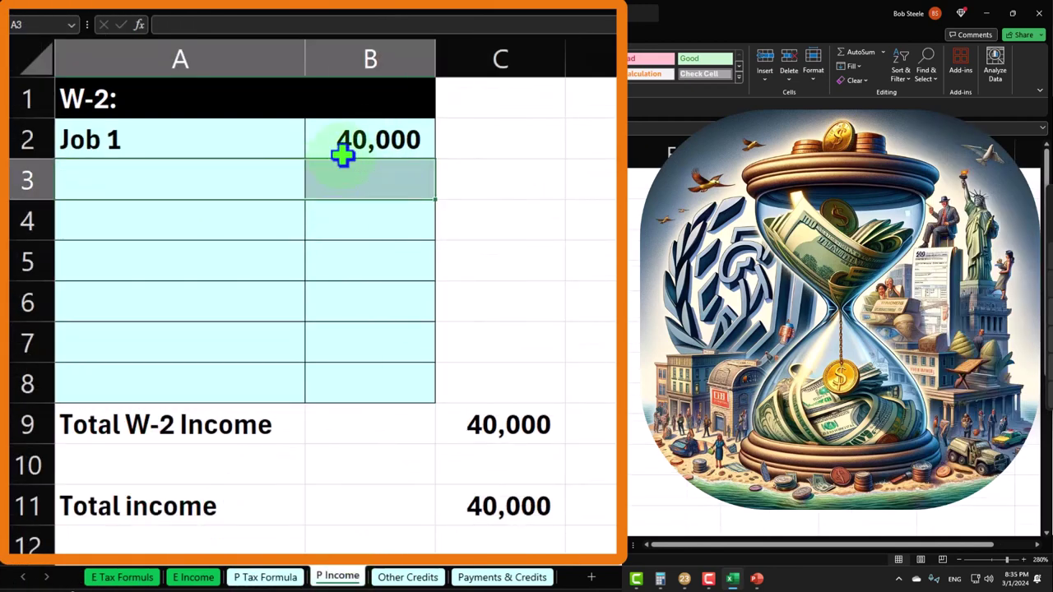
click(364, 124)
text(170,00)
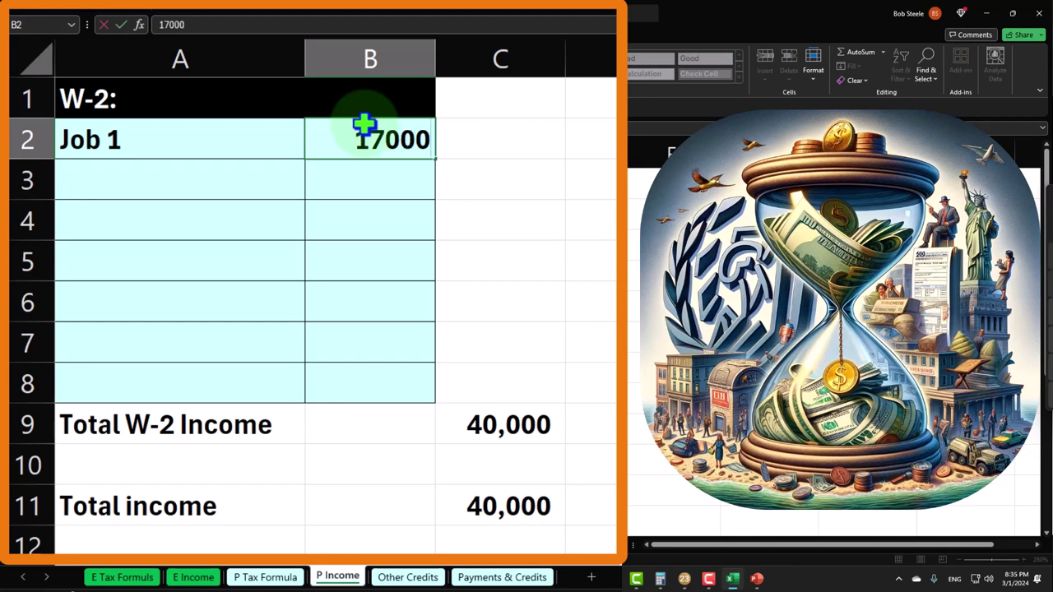
text(0)
key(Return)
Clear the second W-2 withholding row, W-2 2, on the Payments & Credits sheet.
click(539, 578)
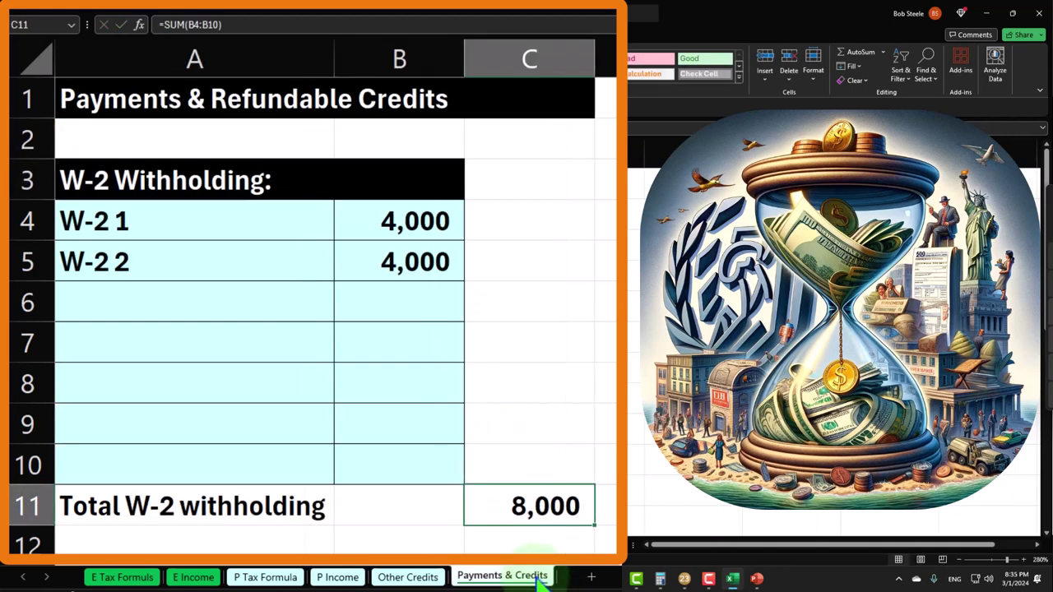
drag(210, 262, 354, 261)
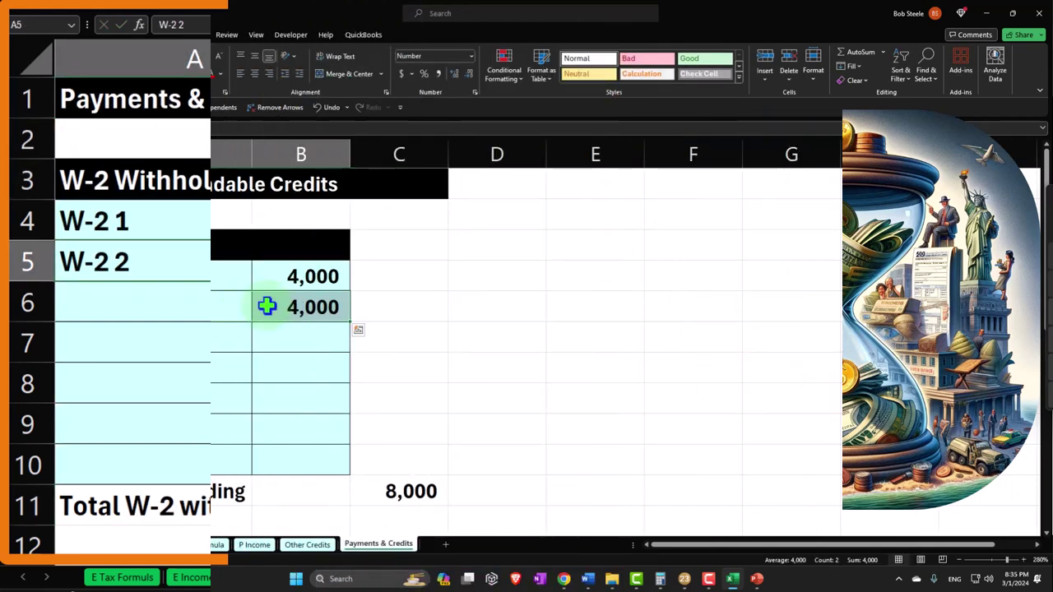
key(Delete)
Check the federal income tax withheld on the W-2 slide in PowerPoint and set the W-2 1 withholding in Excel to 42,500.
click(733, 579)
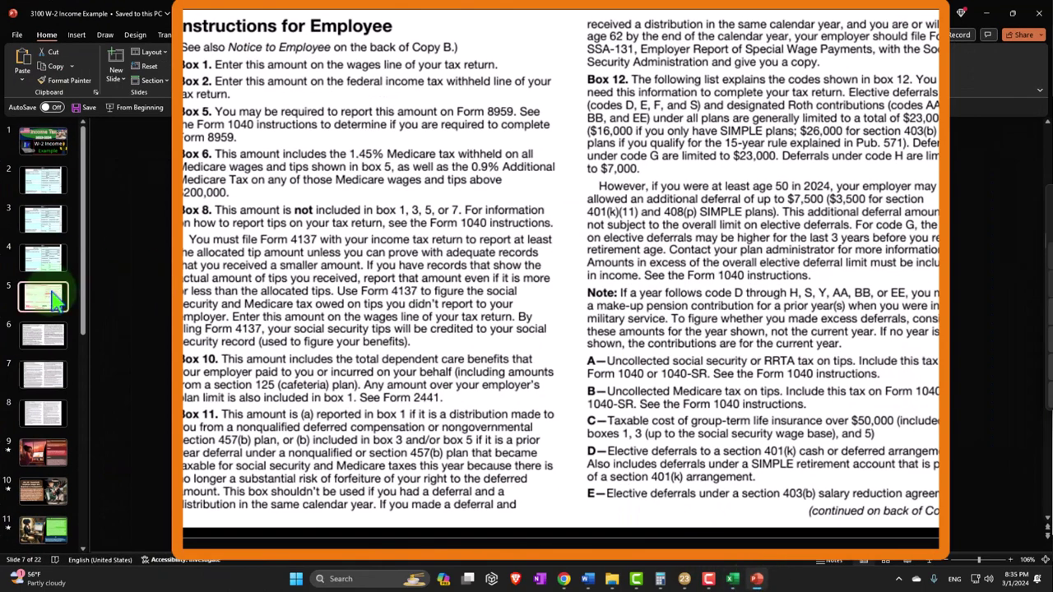
click(45, 298)
click(43, 257)
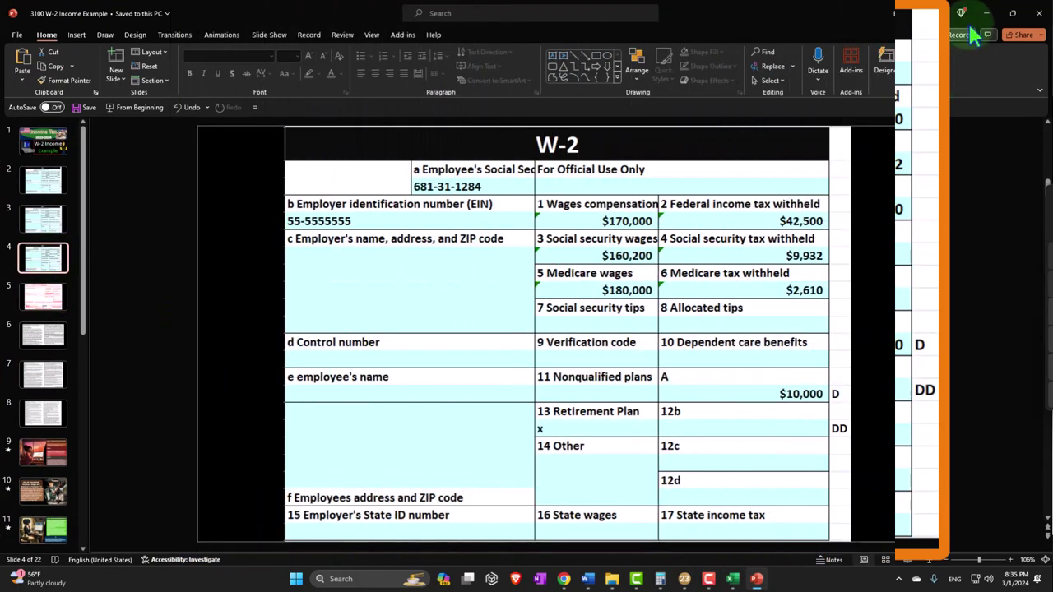
key(alt+Tab)
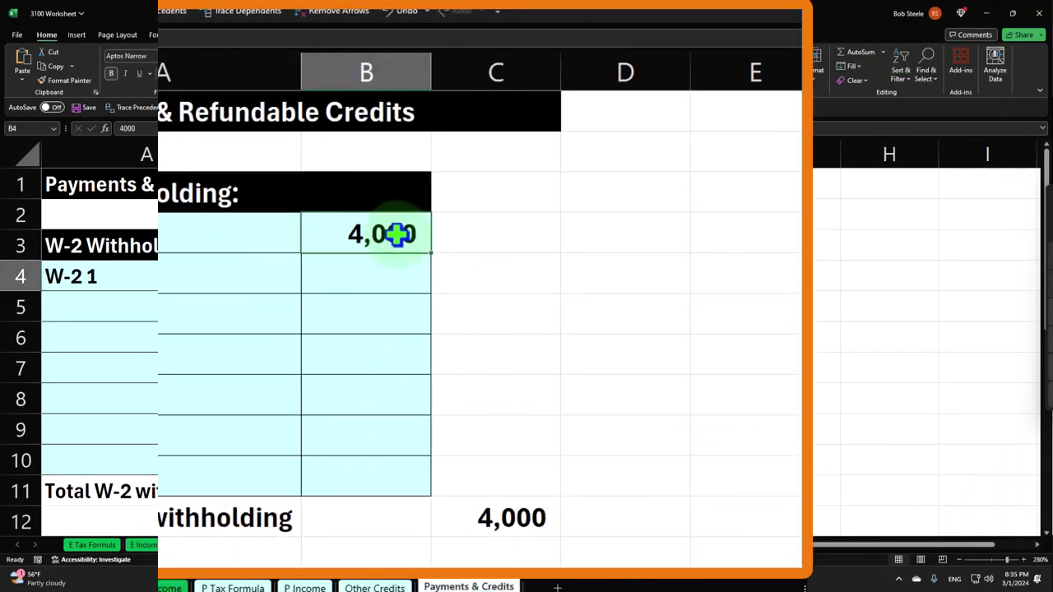
text(42500)
key(Return)
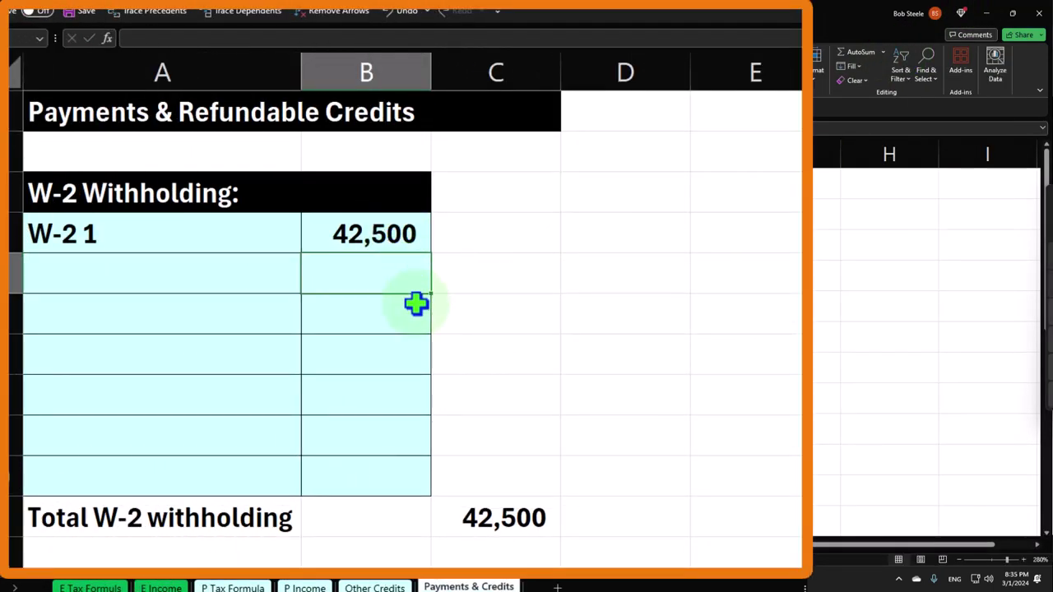
Compare the standard deduction and taxable income on the P Tax Formula sheet with Form 1040 page 1 in Lacerte.
click(233, 588)
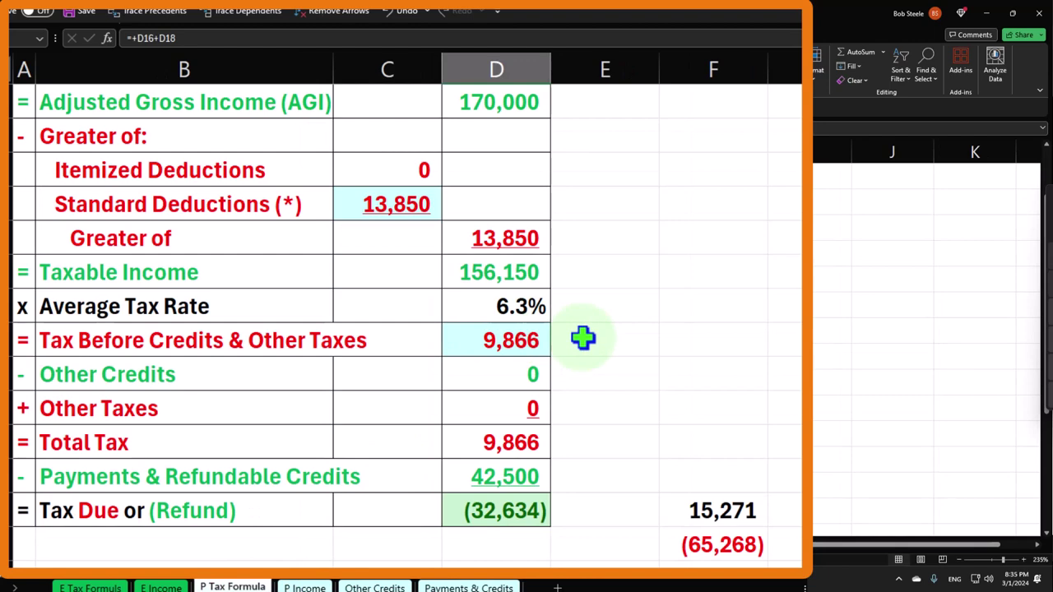
scroll(583, 338, up, 1)
click(411, 311)
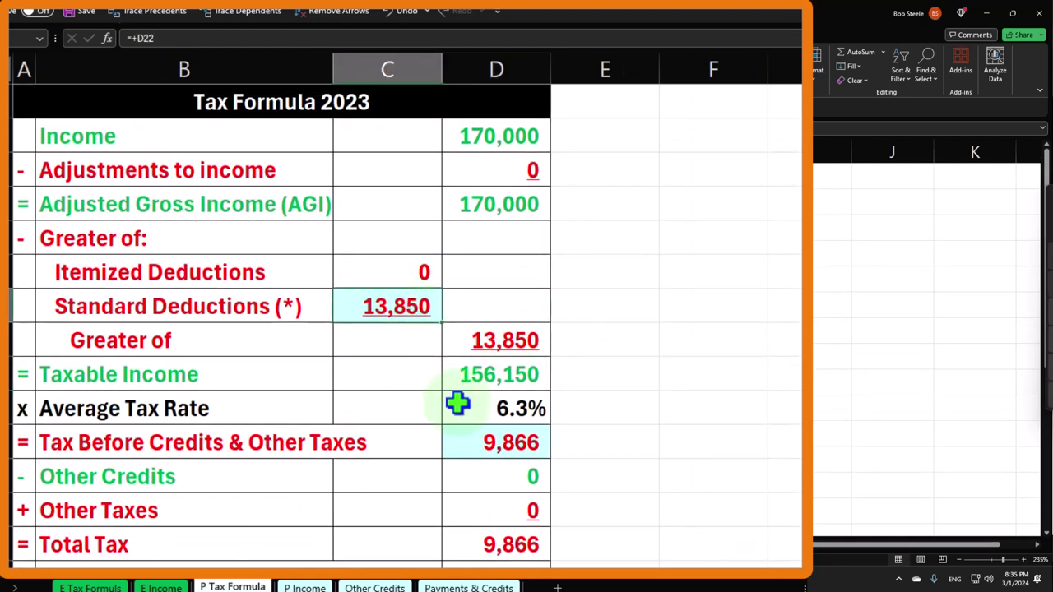
click(498, 378)
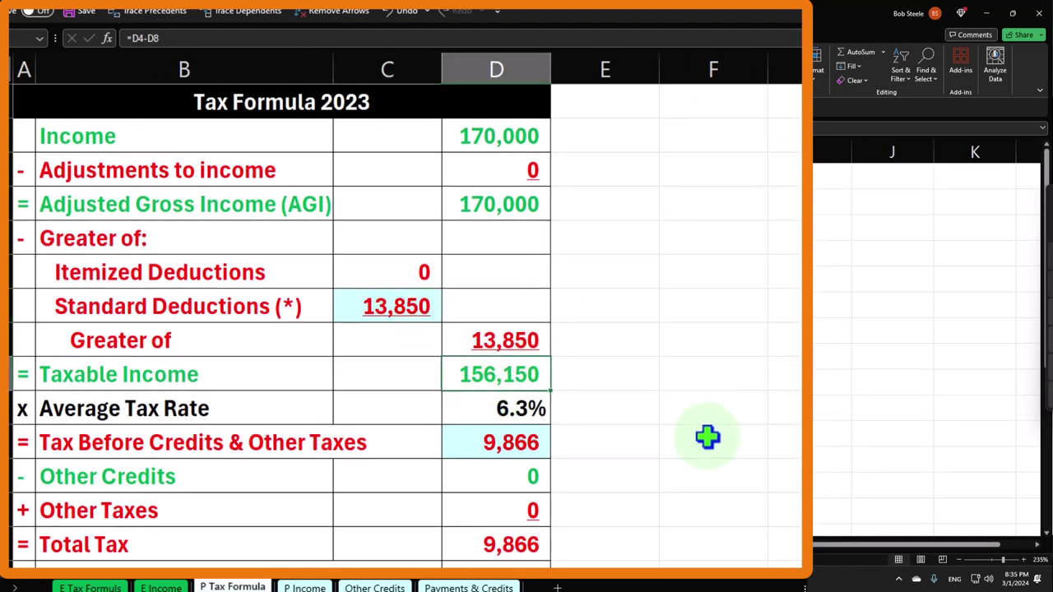
click(732, 578)
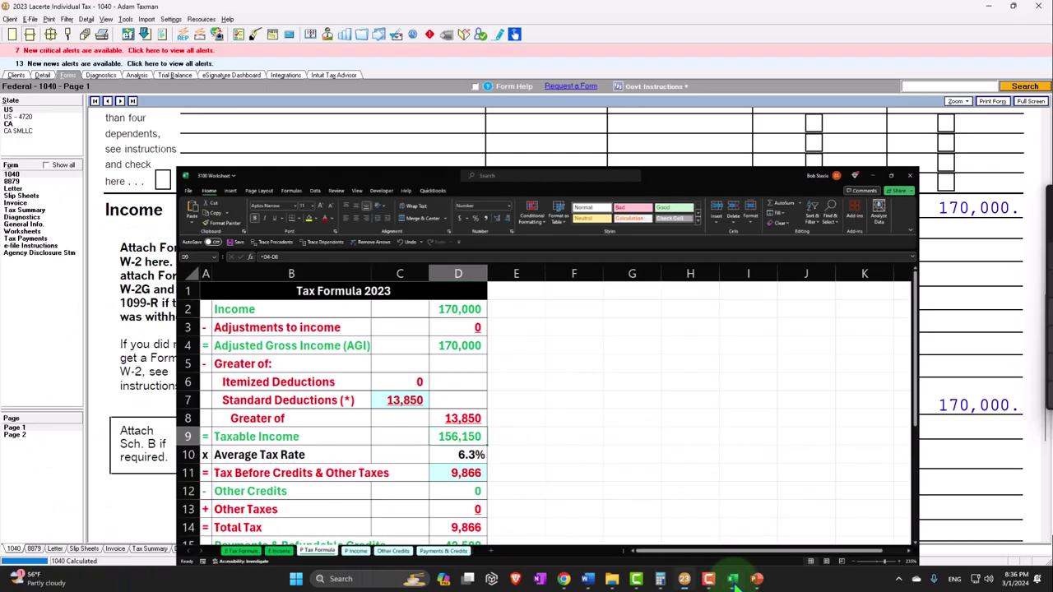
scroll(505, 412, down, 5)
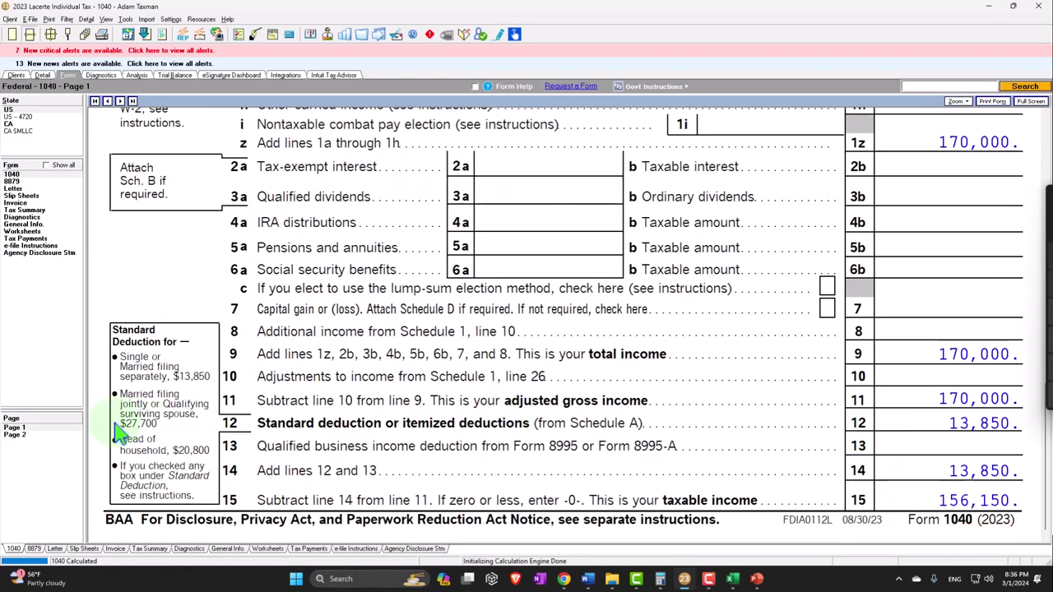
Look up the line 16 tax on Form 1040 page 2 and set Tax Before Credits & Other Taxes in Excel to 30,876.
click(34, 434)
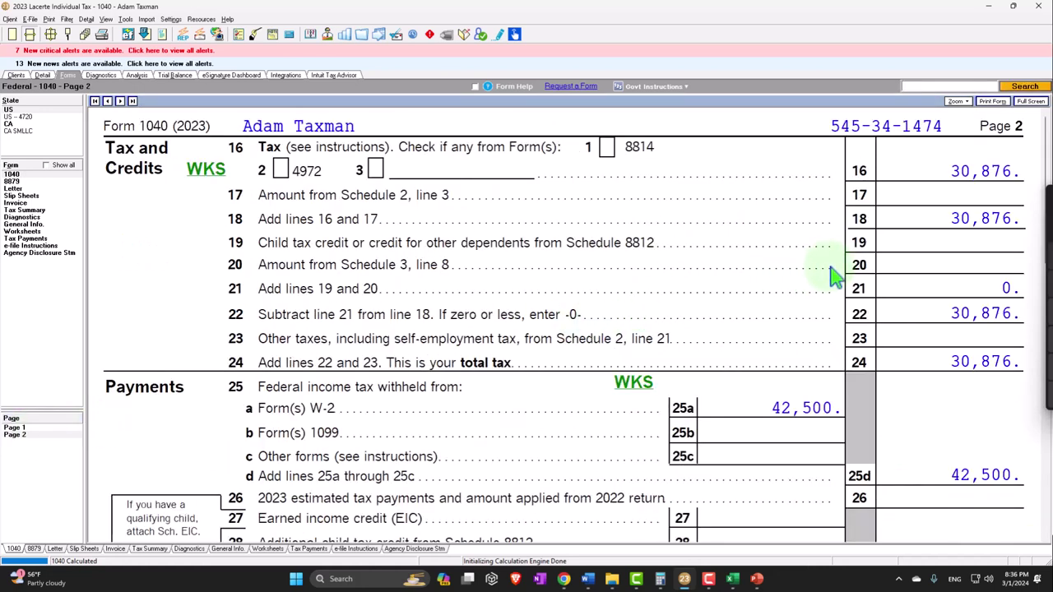
click(732, 580)
click(424, 433)
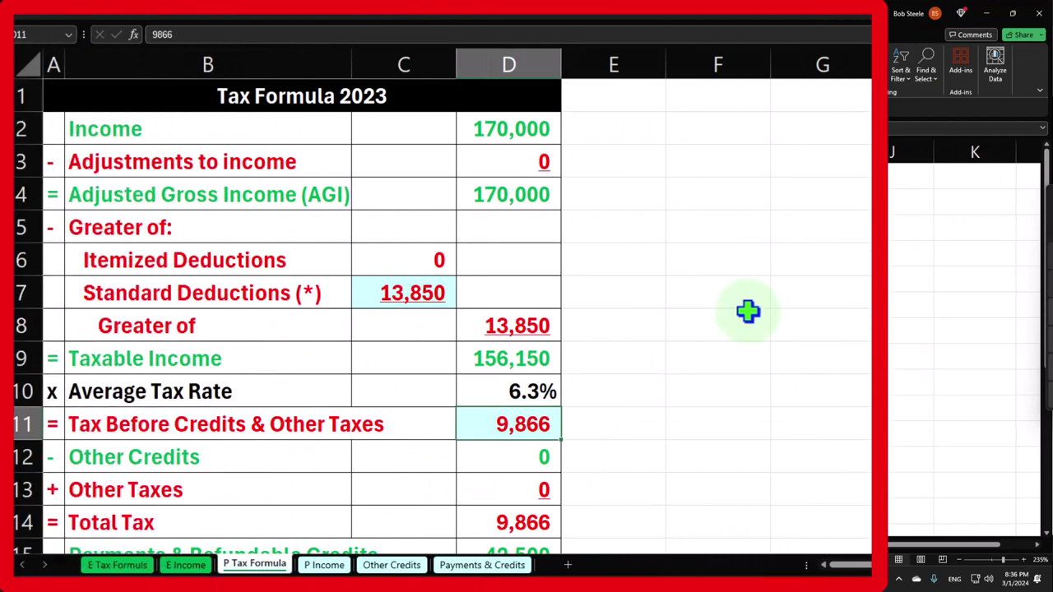
key(Return)
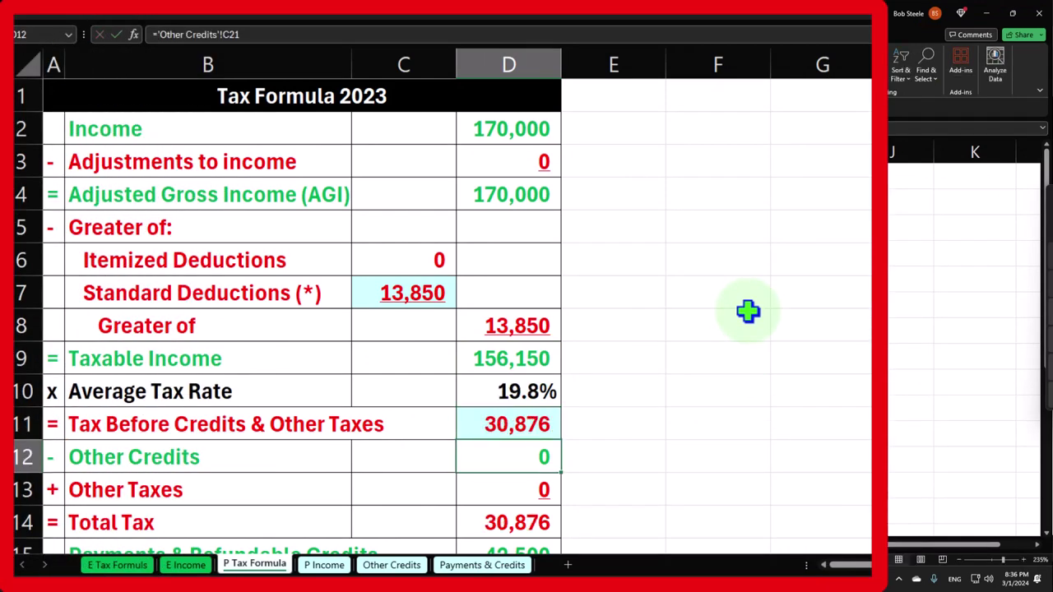
Compare the payments and refund on the P Tax Formula sheet with Form 1040 page 2, and return to the example W-2 slide in PowerPoint.
scroll(748, 310, down, 1)
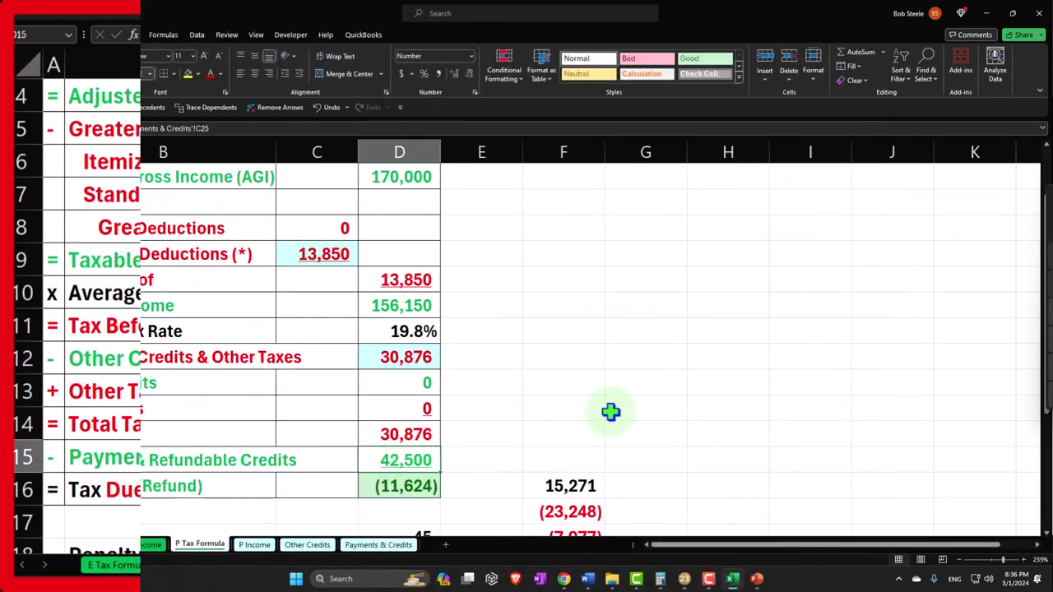
click(729, 574)
scroll(895, 403, down, 3)
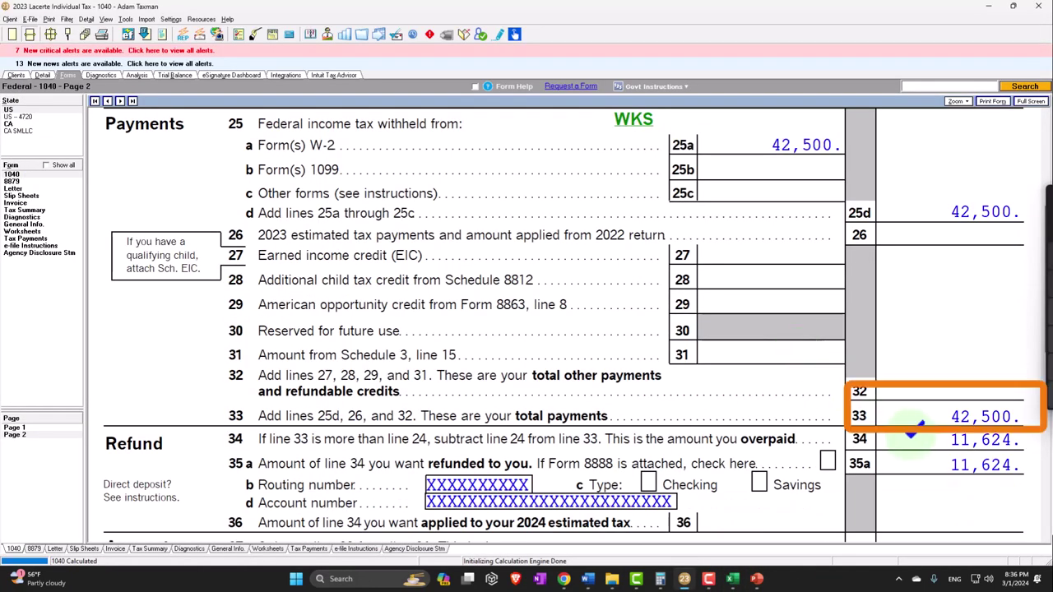
click(731, 577)
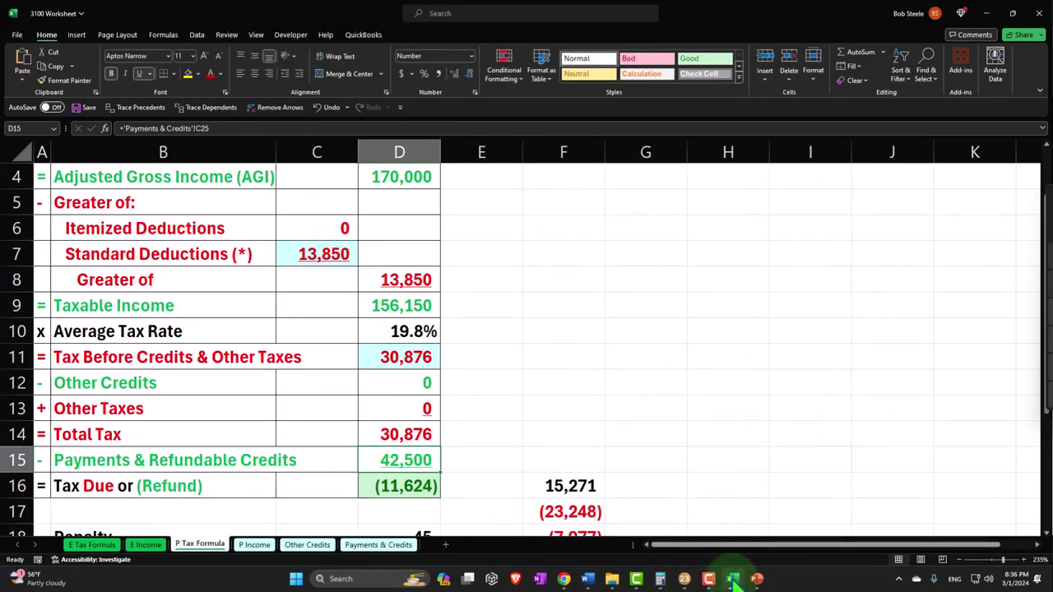
click(733, 578)
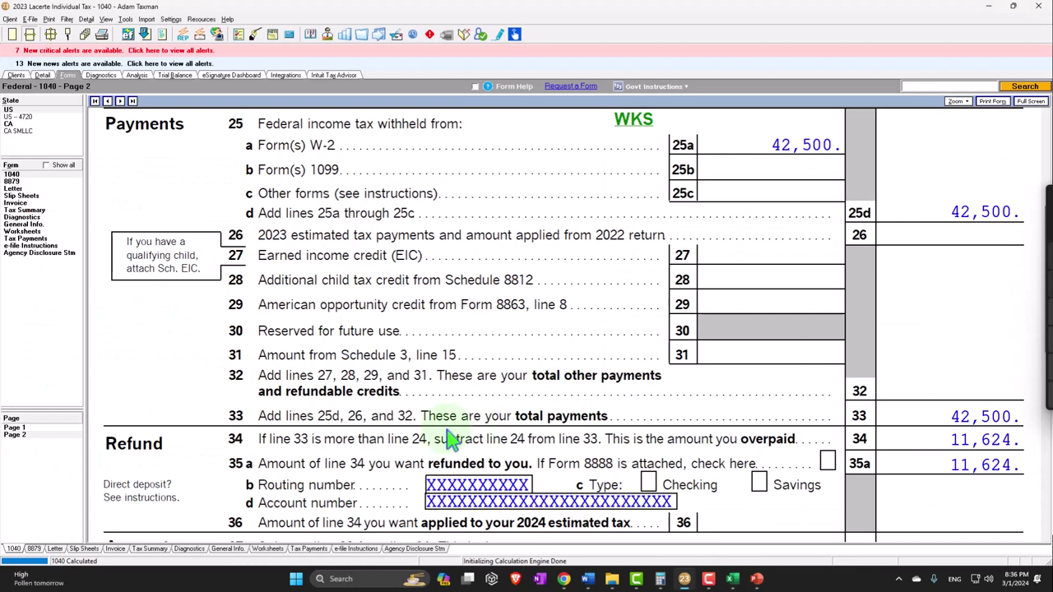
click(757, 578)
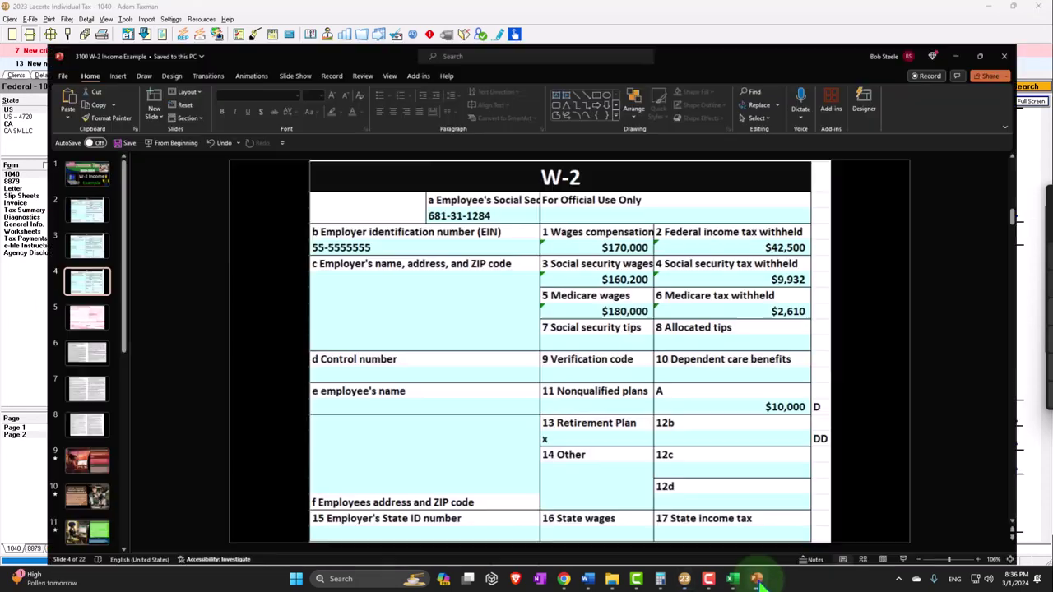
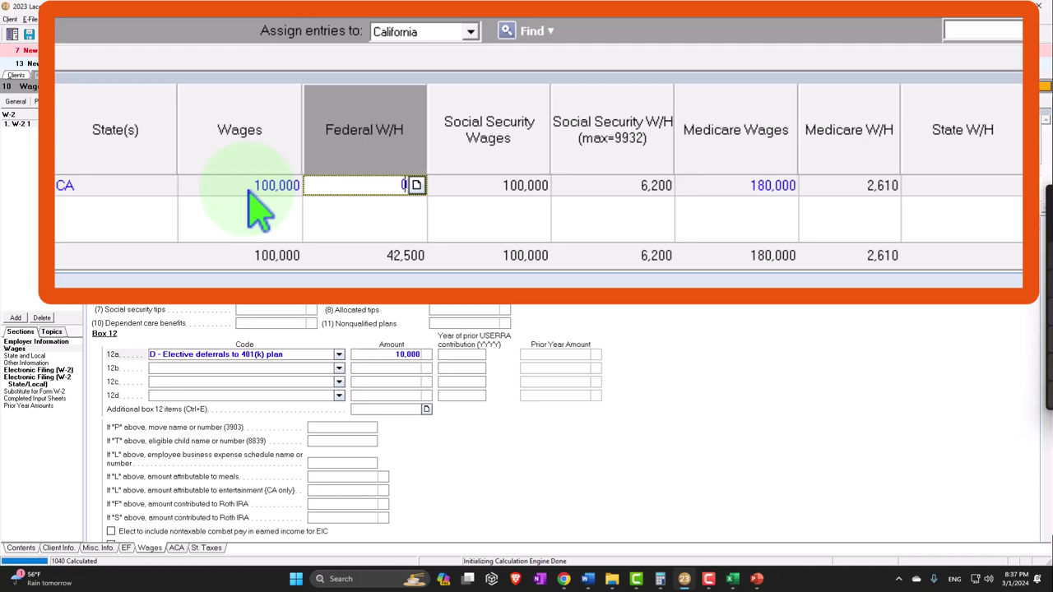
Set the federal withholding of W-2 1 in Lacerte to 0 and its Medicare wages to 100,000.
key(Tab)
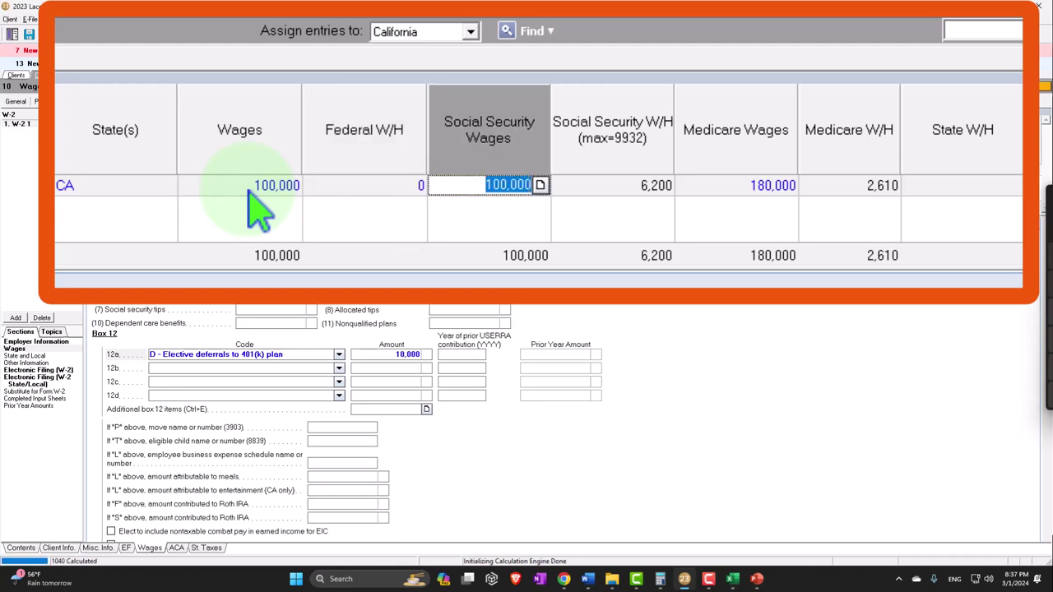
key(Tab)
key(Tab)
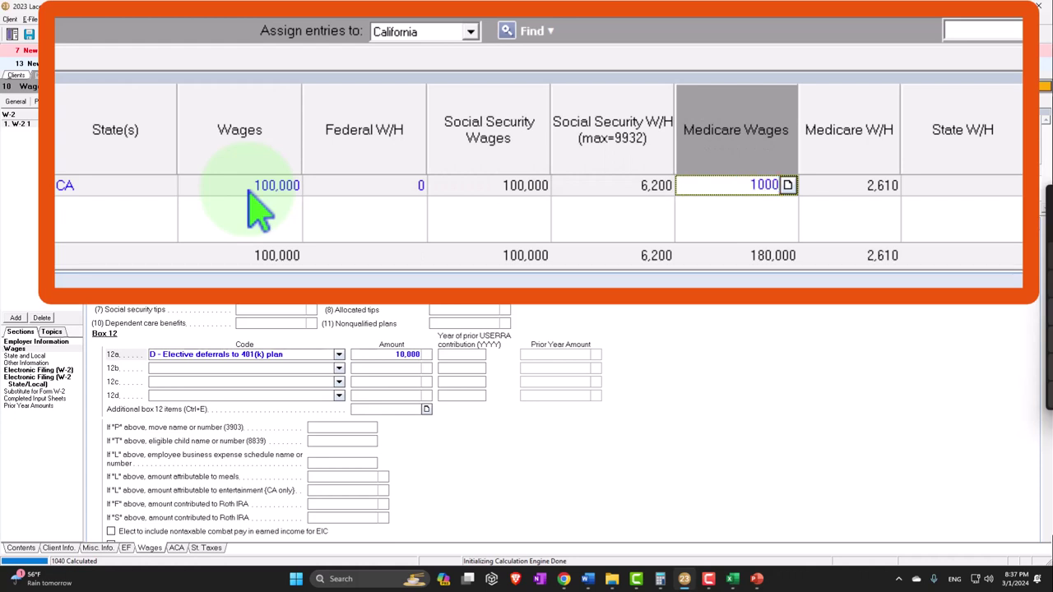
text(10000)
key(Tab)
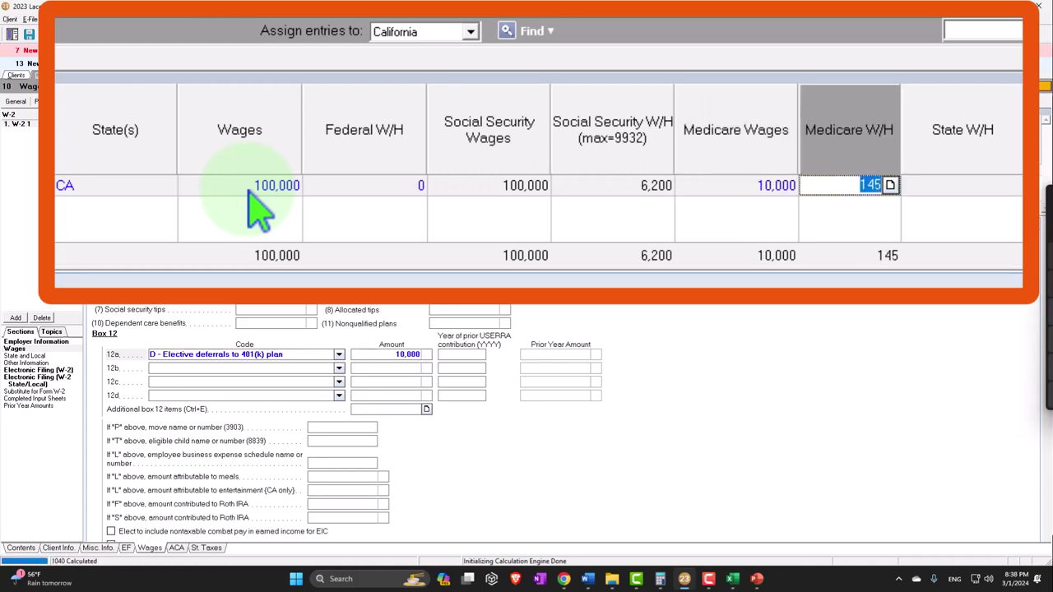
click(757, 189)
text(100,000)
key(Tab)
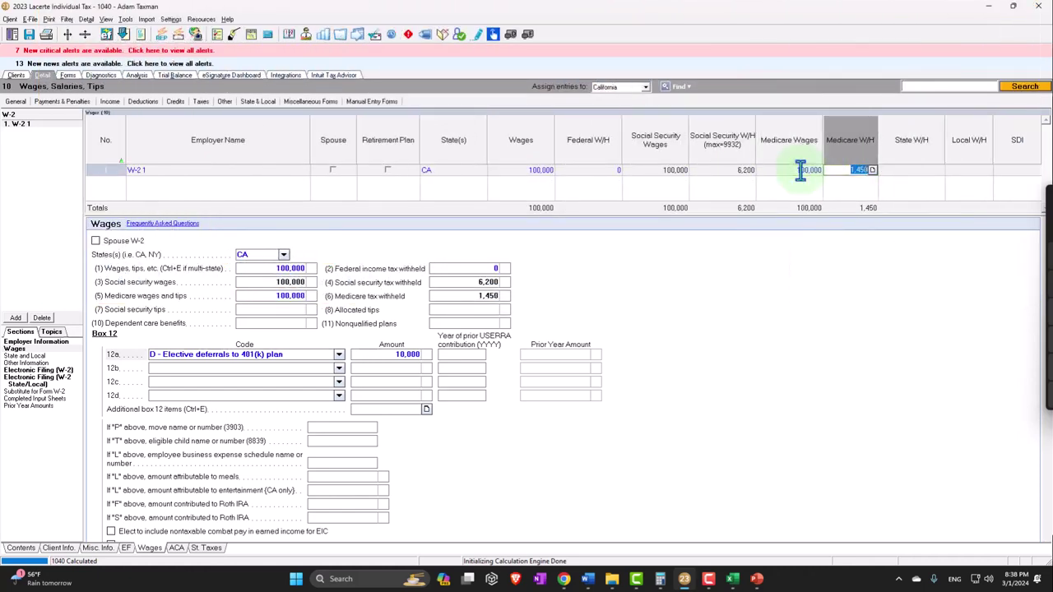
Check the W-2 wages, standard deduction and taxable income on Form 1040 page 1.
click(68, 76)
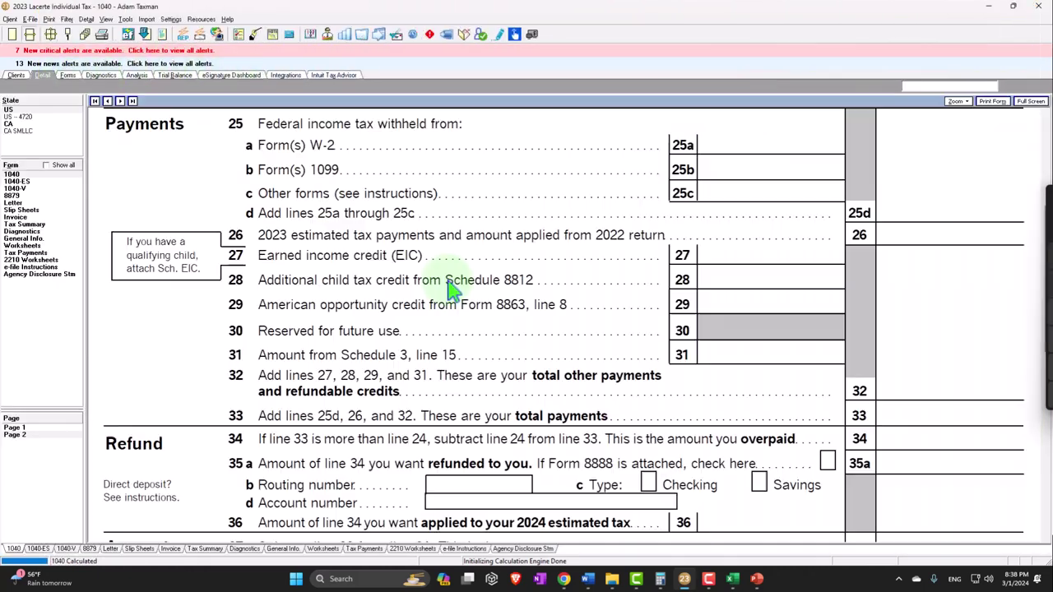
scroll(668, 338, up, 2)
click(17, 428)
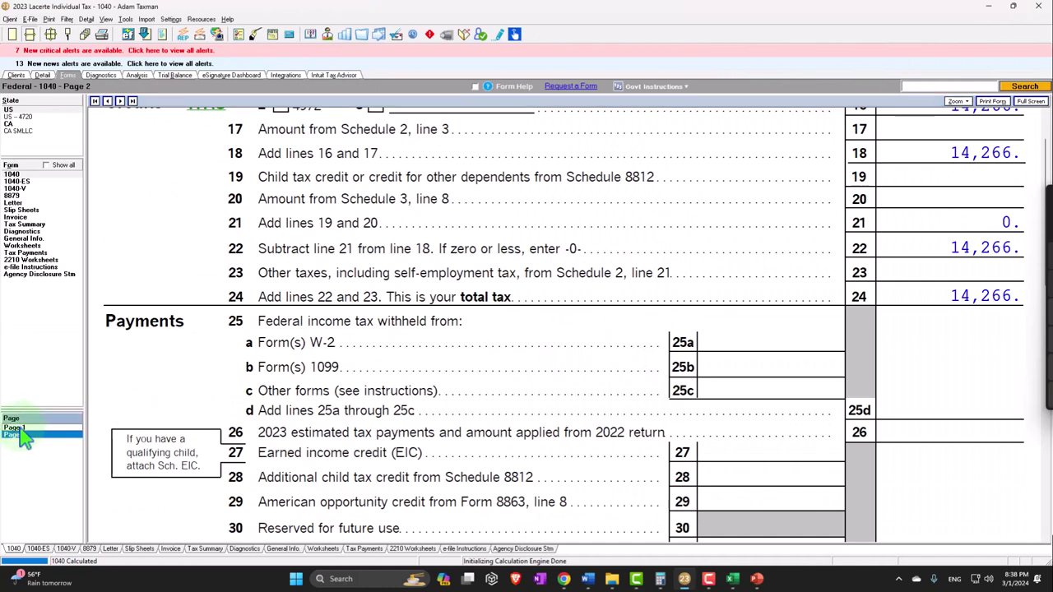
scroll(810, 329, down, 6)
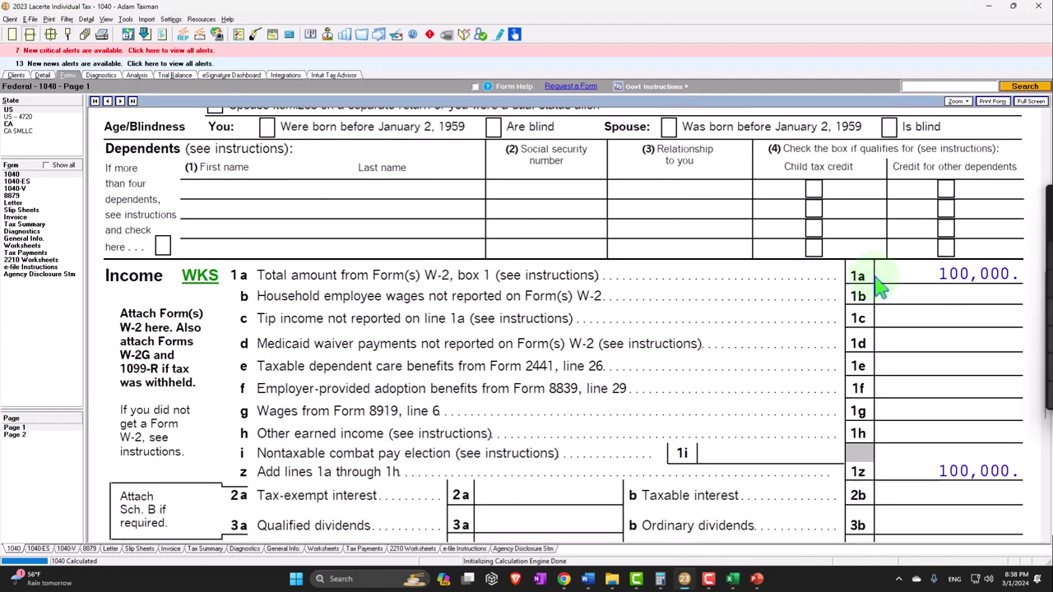
scroll(880, 337, down, 6)
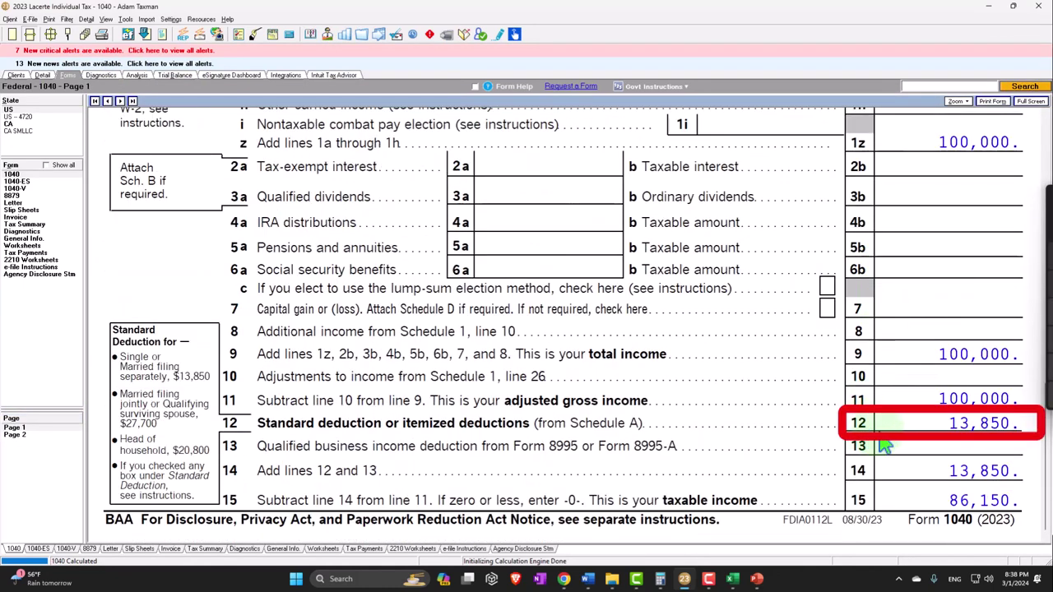
Switch to the Excel worksheet and set Job 1 income on the P Income sheet to 100,000.
click(732, 580)
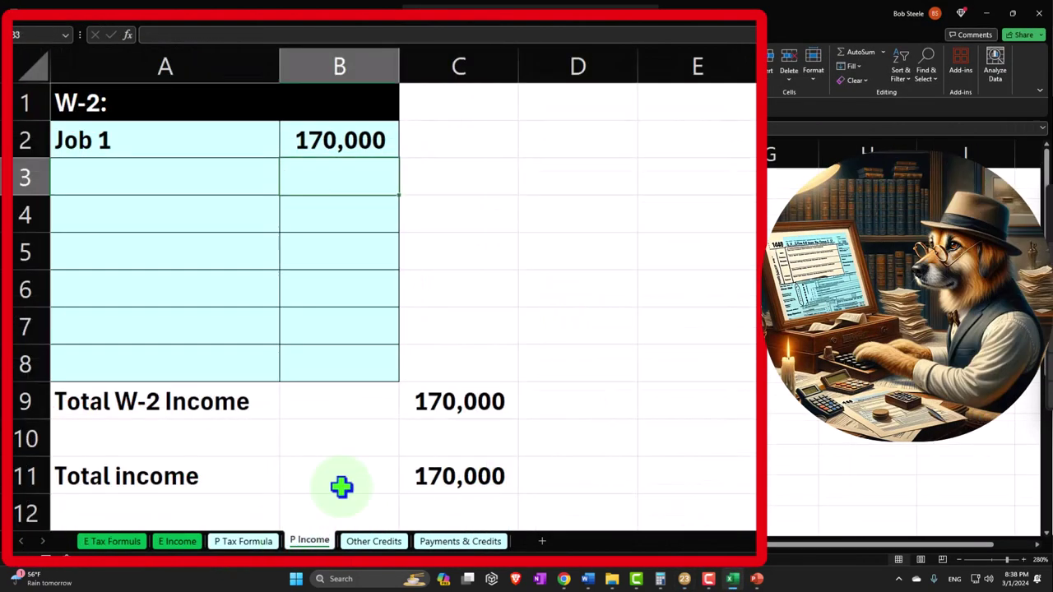
click(354, 144)
text(100,000)
key(Return)
Check the standard deduction and taxable income on the P Tax Formula sheet.
click(242, 541)
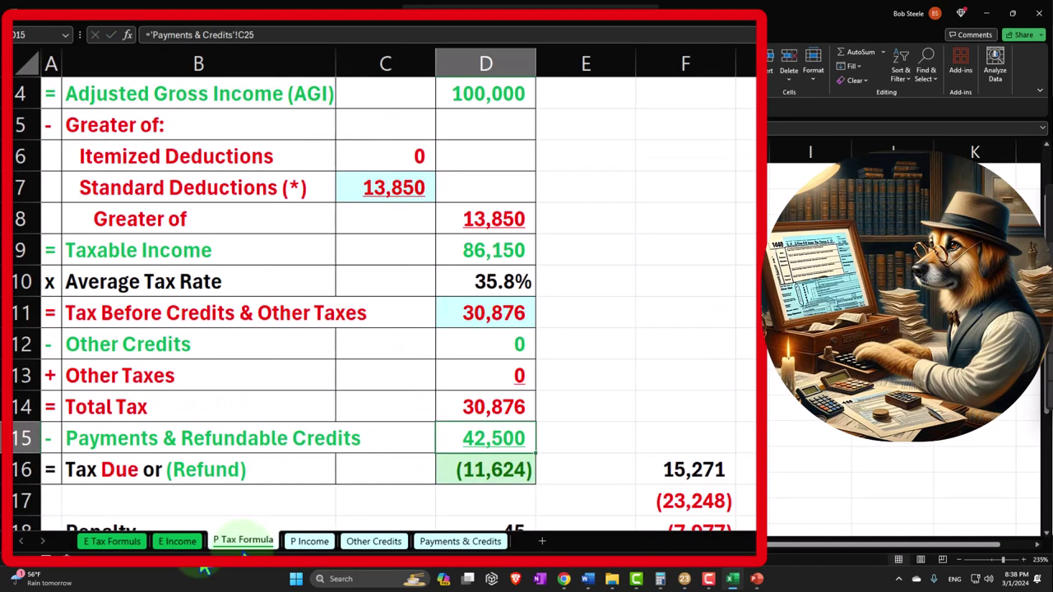
click(397, 191)
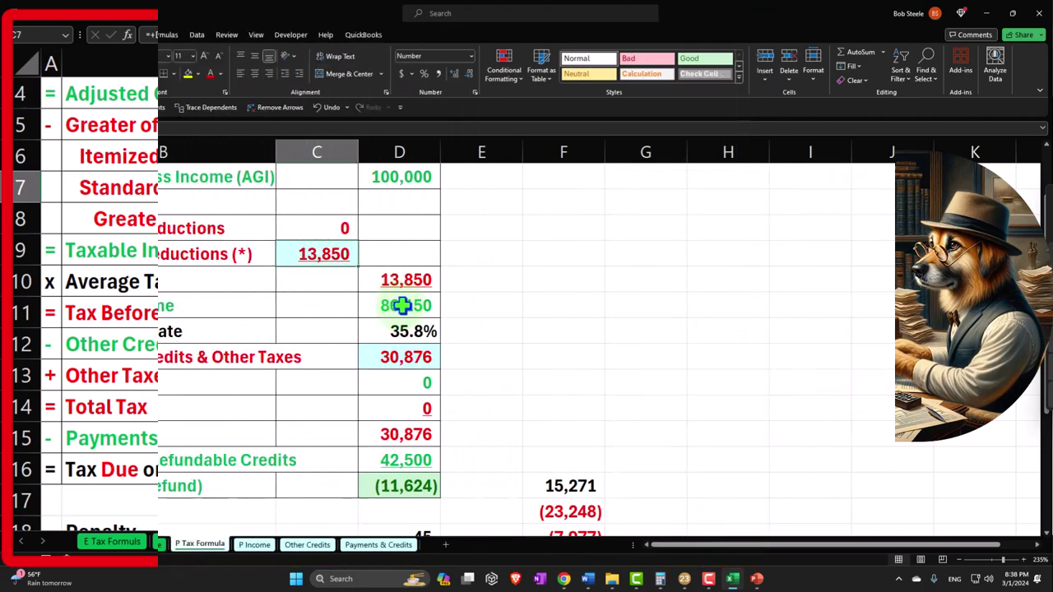
click(732, 579)
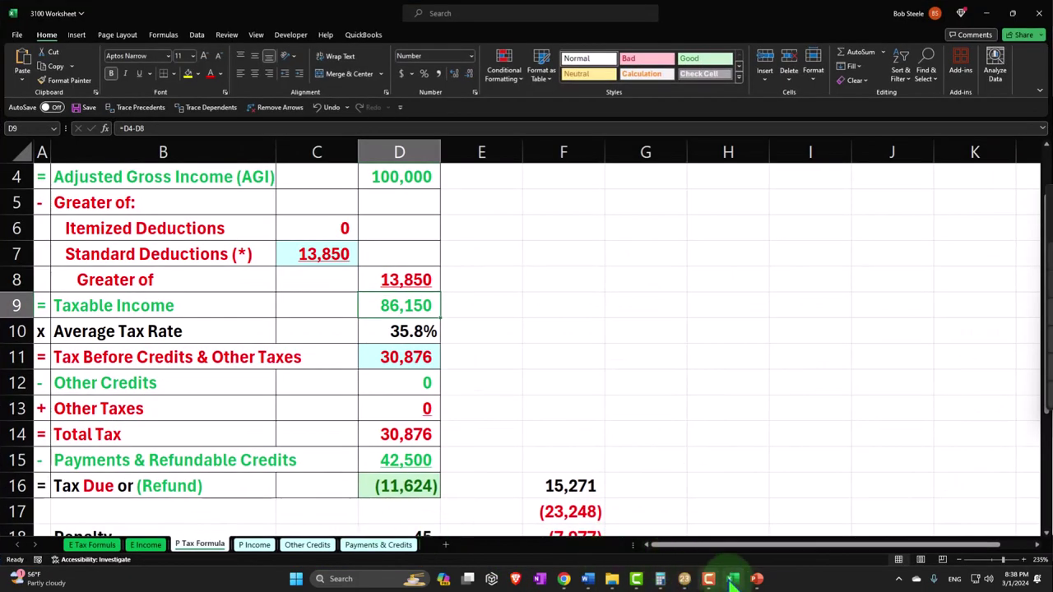
Read the tax on Form 1040 page 2 in Lacerte and set Tax Before Credits & Other Taxes on Excel's P Tax Formula sheet to 14,266.
click(733, 579)
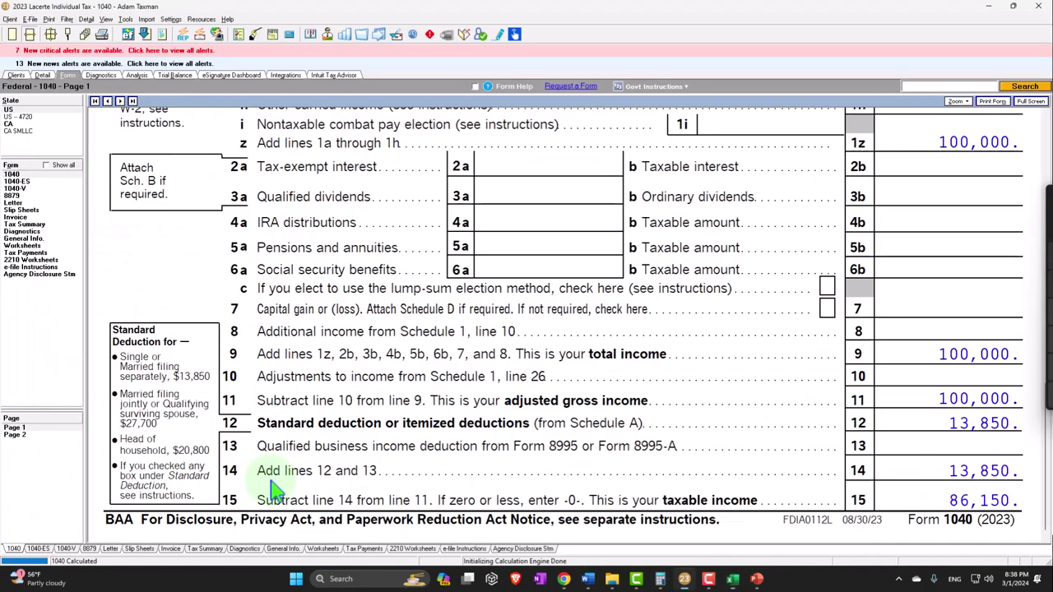
click(29, 434)
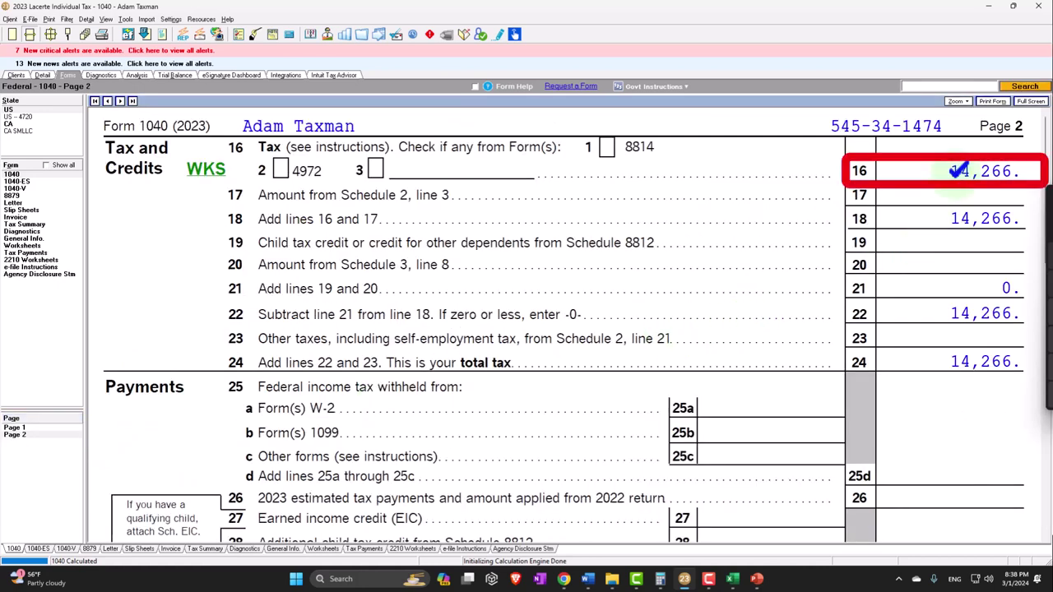
click(731, 579)
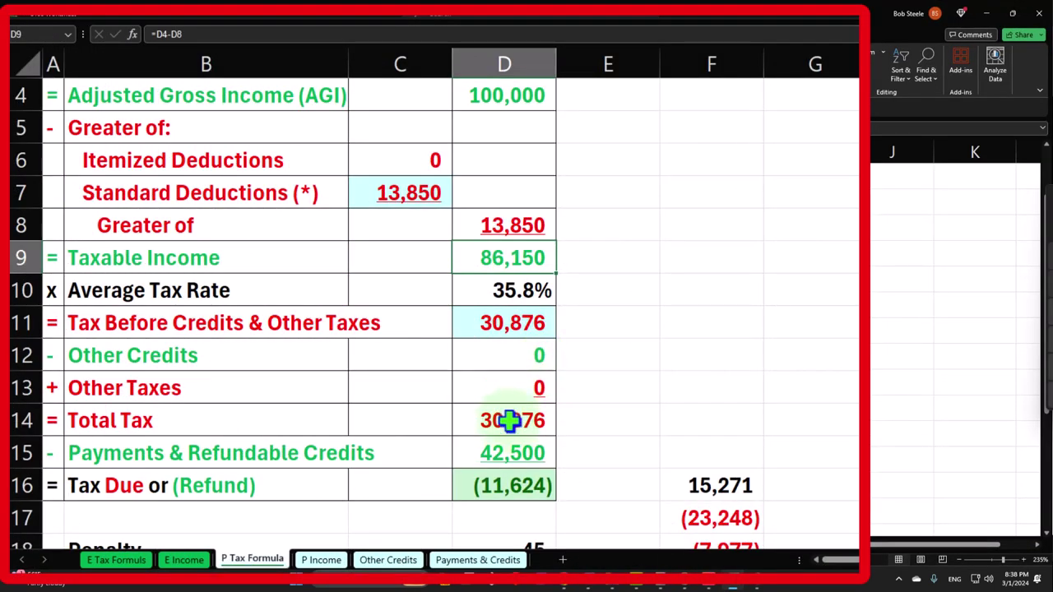
click(506, 325)
text(1)
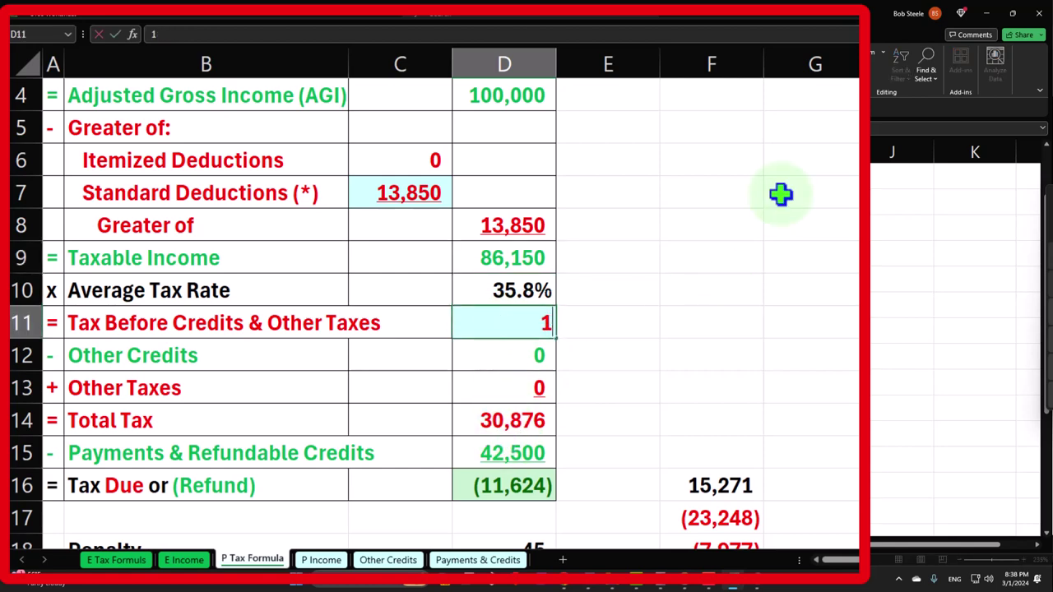
text(4,266)
key(Return)
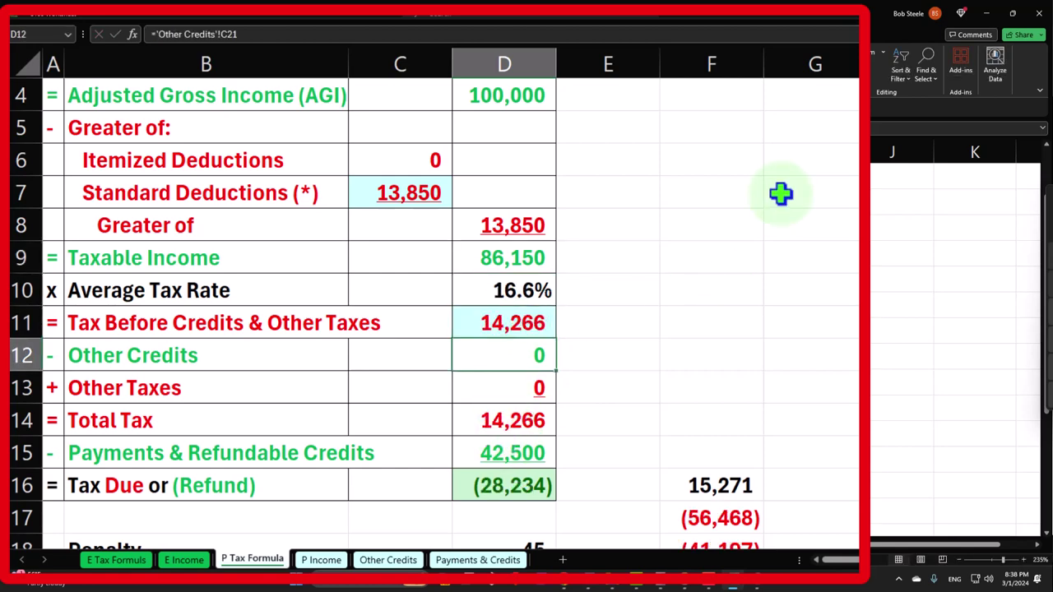
Clear the W-2 1 withholding on the Payments & Credits sheet and check the total tax on the P Tax Formula sheet.
click(480, 559)
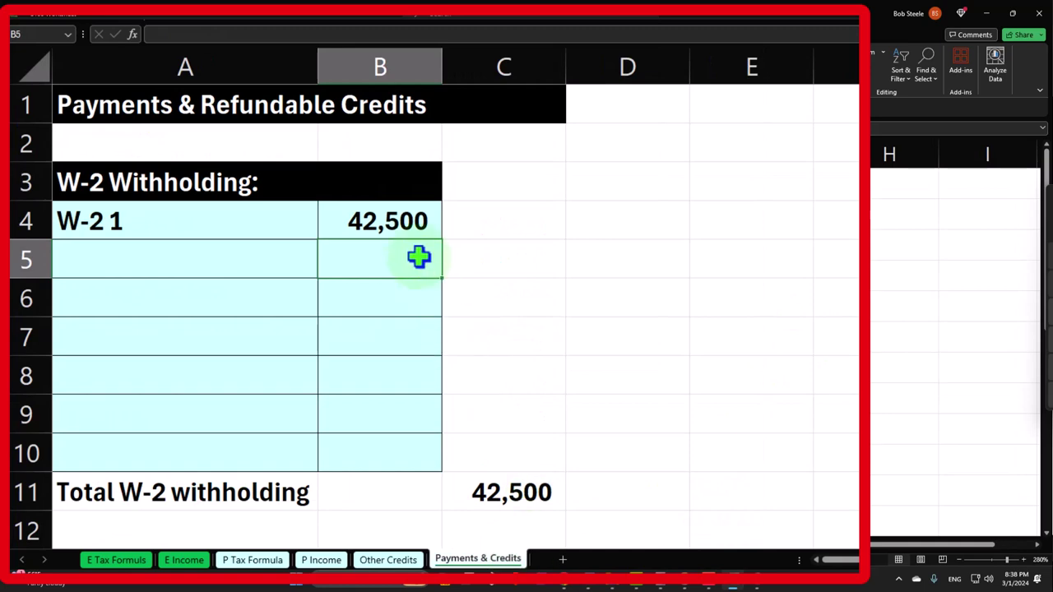
click(395, 223)
key(Delete)
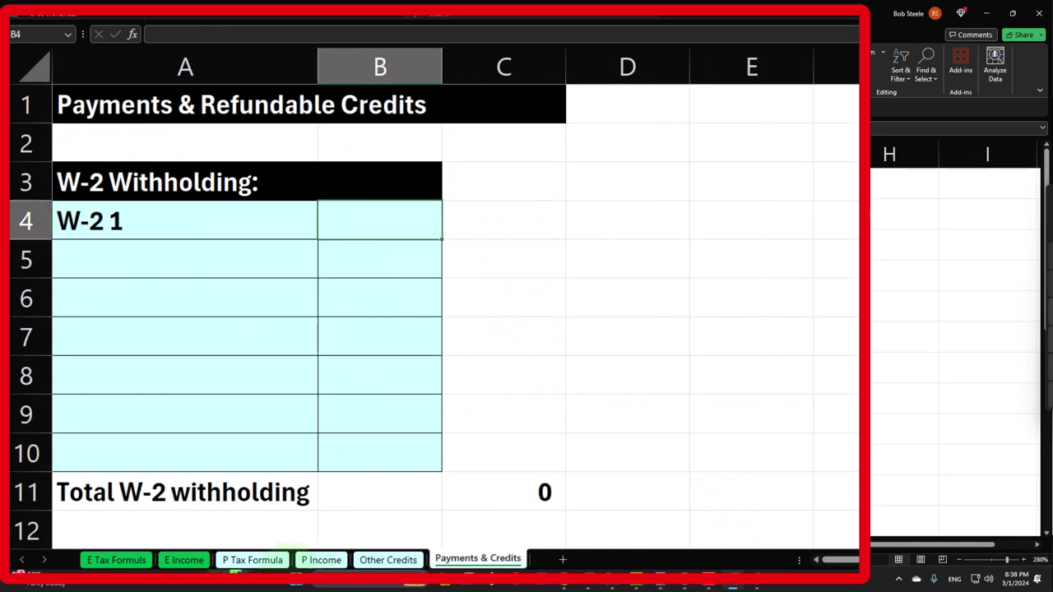
click(252, 559)
click(502, 421)
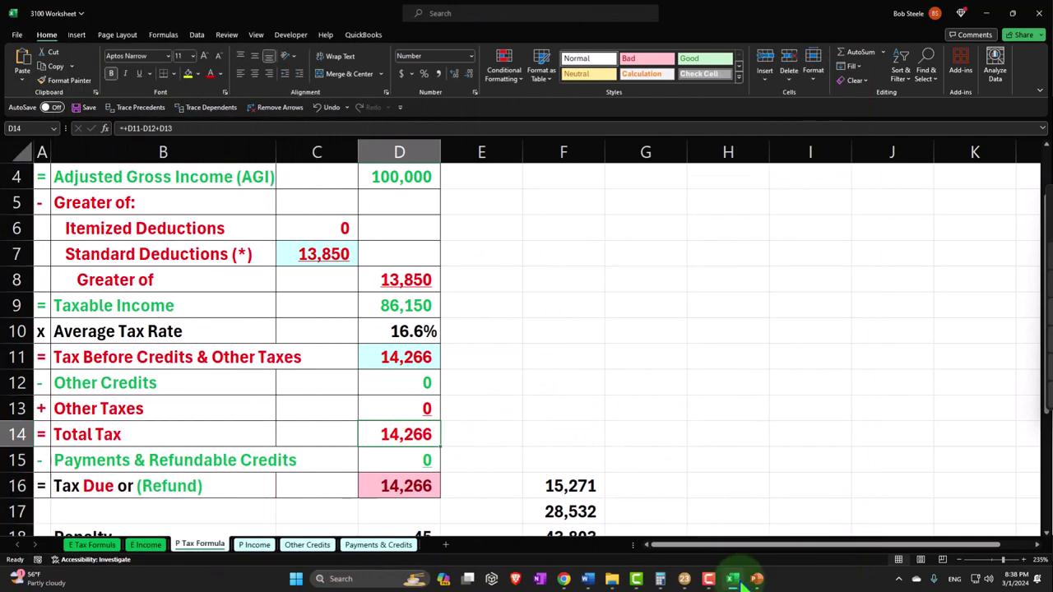
Switch to Lacerte and change the filing status in Client Information to Married filing jointly.
click(683, 579)
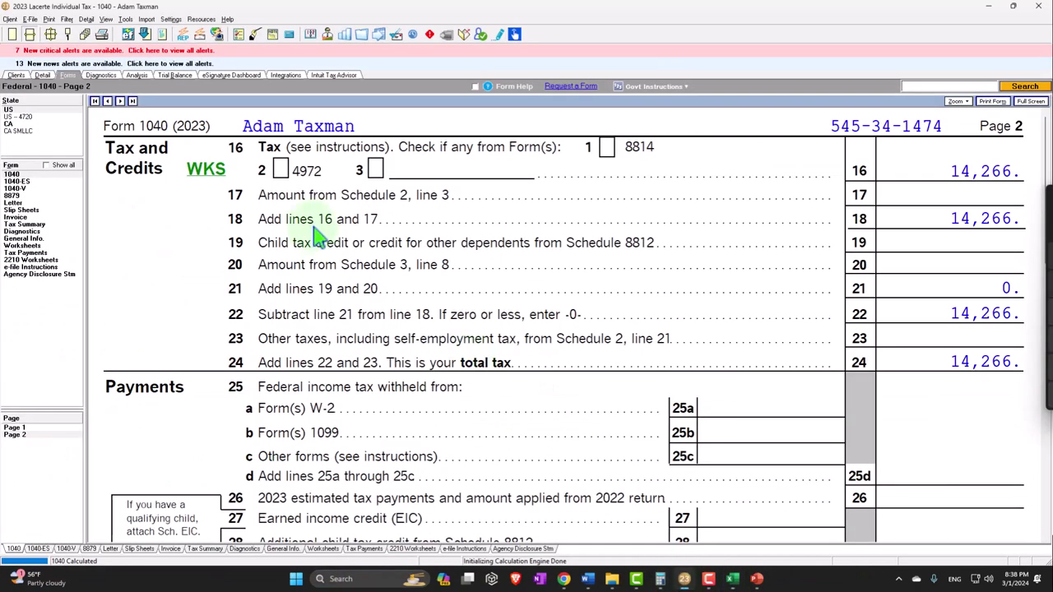
click(45, 76)
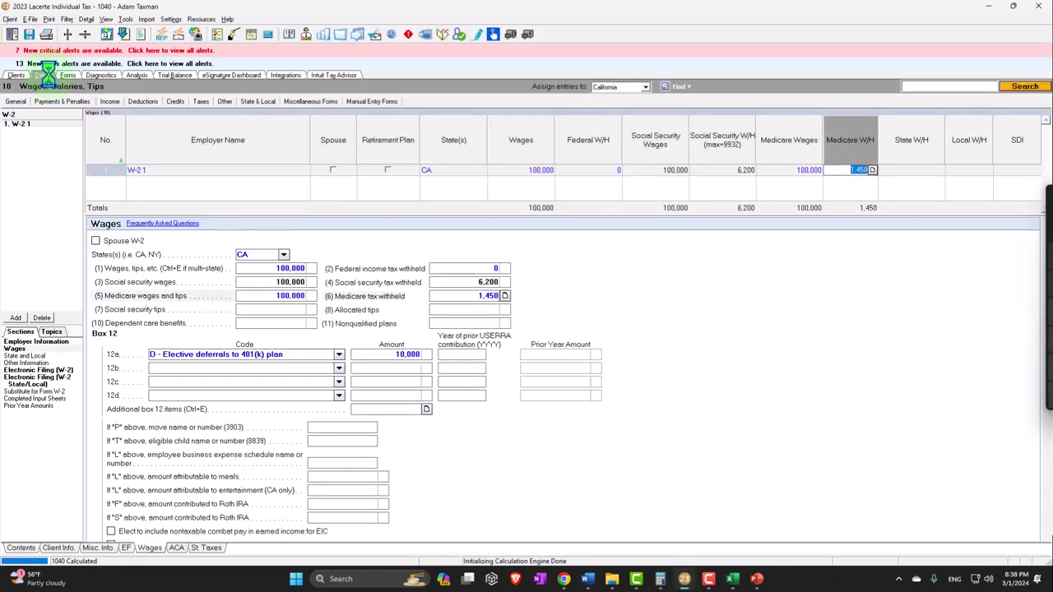
click(58, 548)
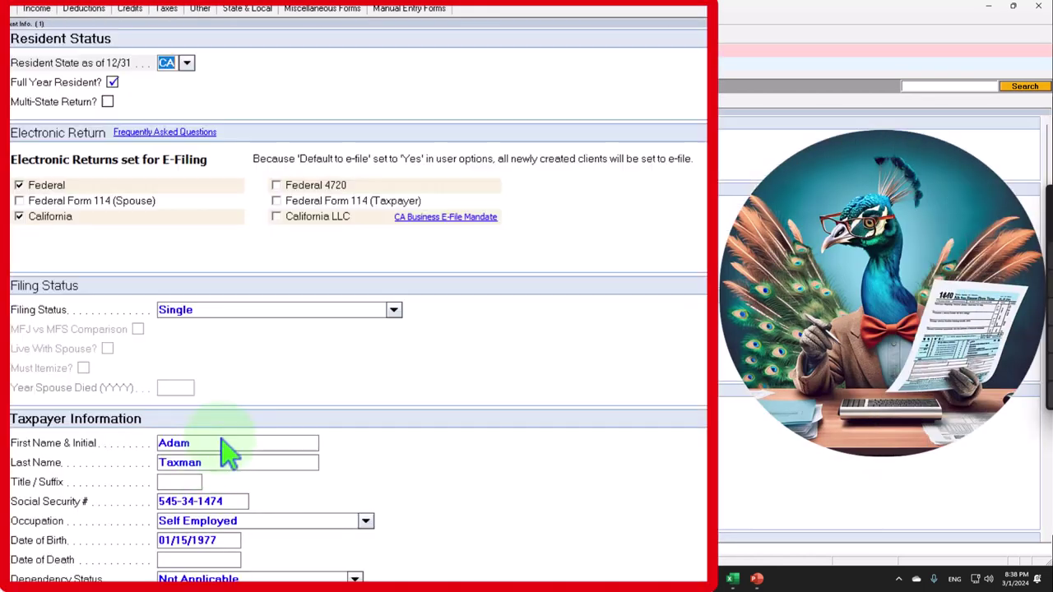
click(393, 310)
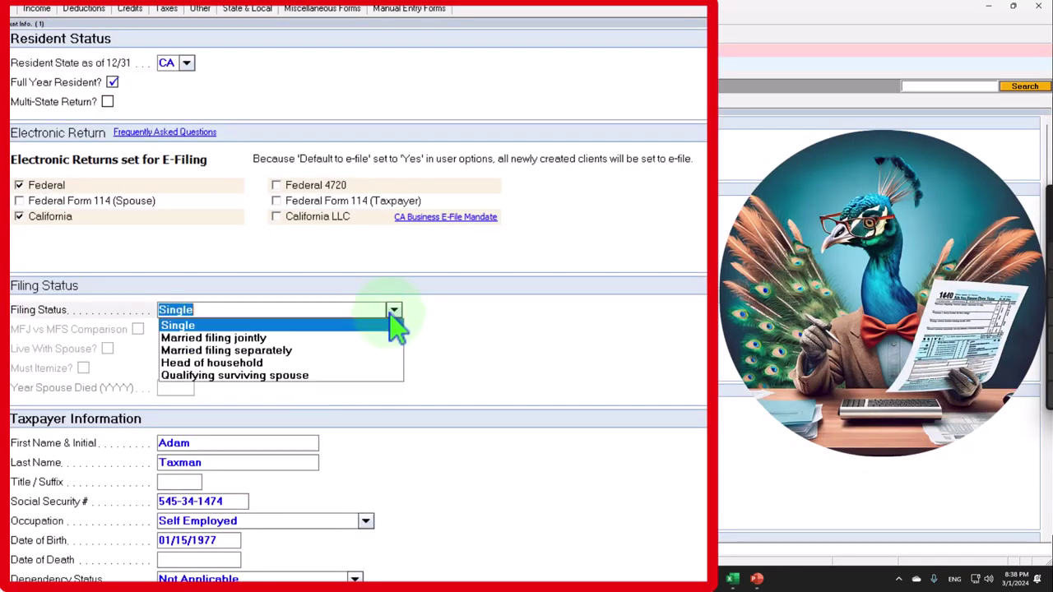
click(395, 338)
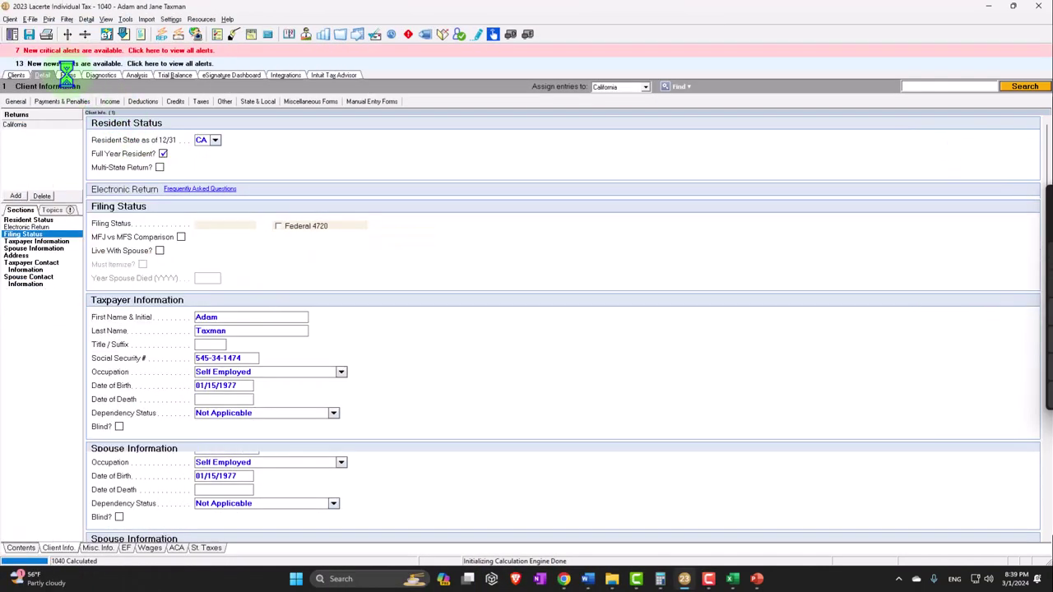
Check the filing status, W-2 wages, standard deduction and taxable income on Form 1040 page 1.
click(67, 75)
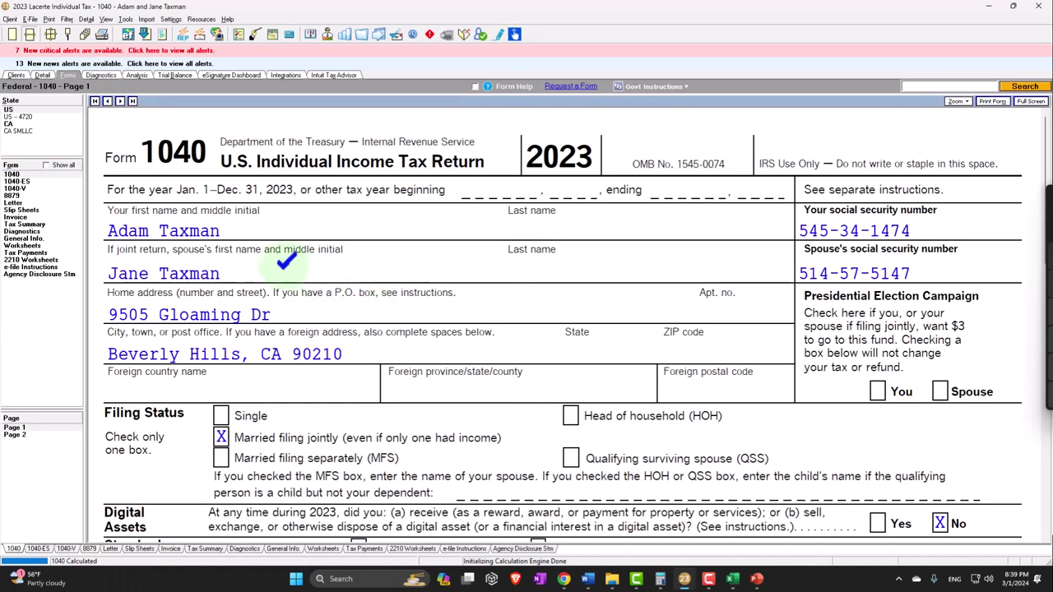
scroll(251, 253, down, 3)
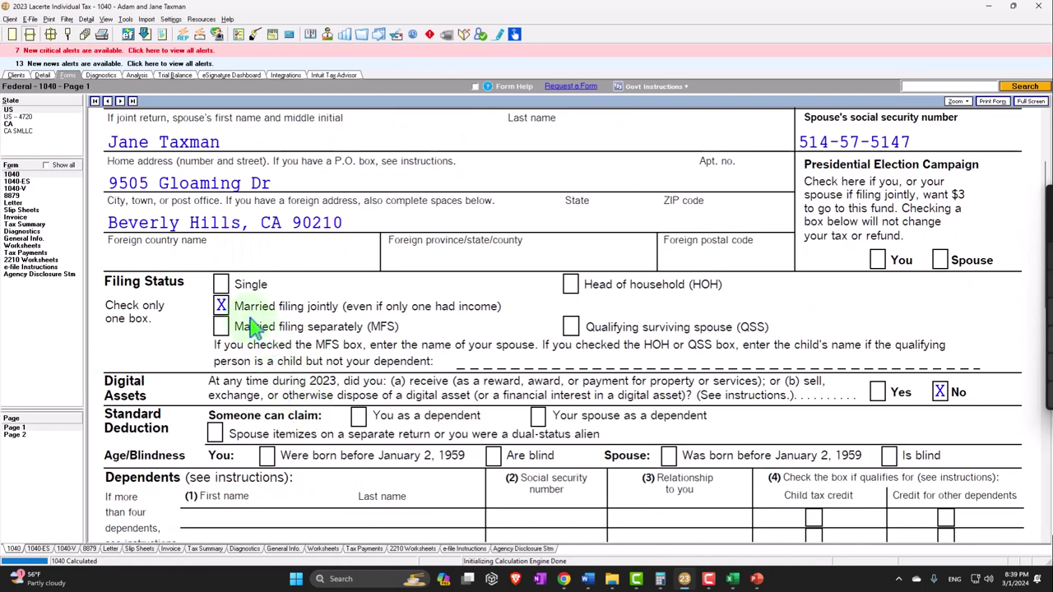
scroll(255, 326, down, 7)
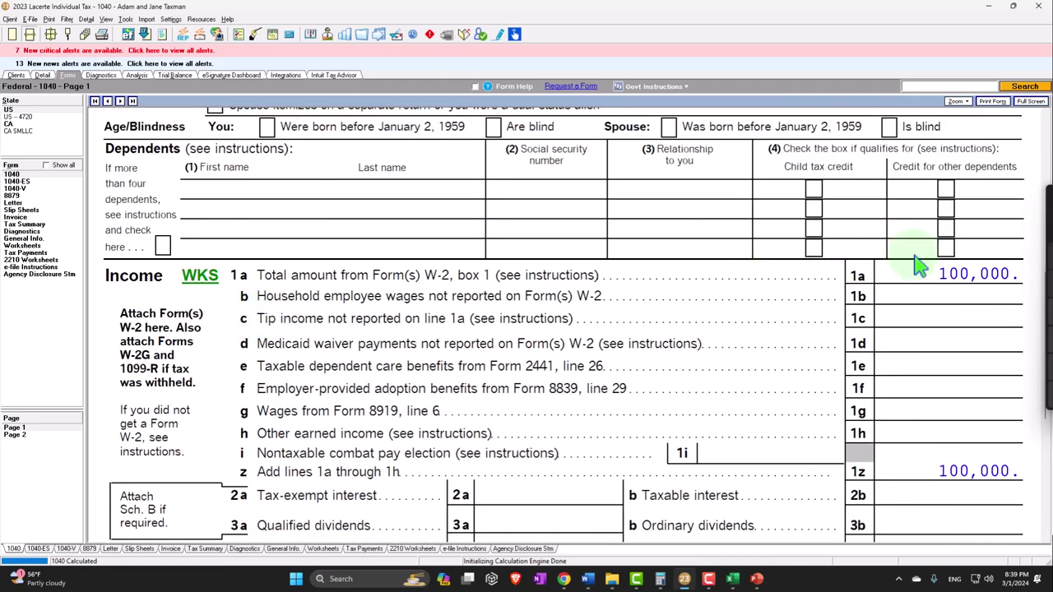
scroll(919, 265, down, 6)
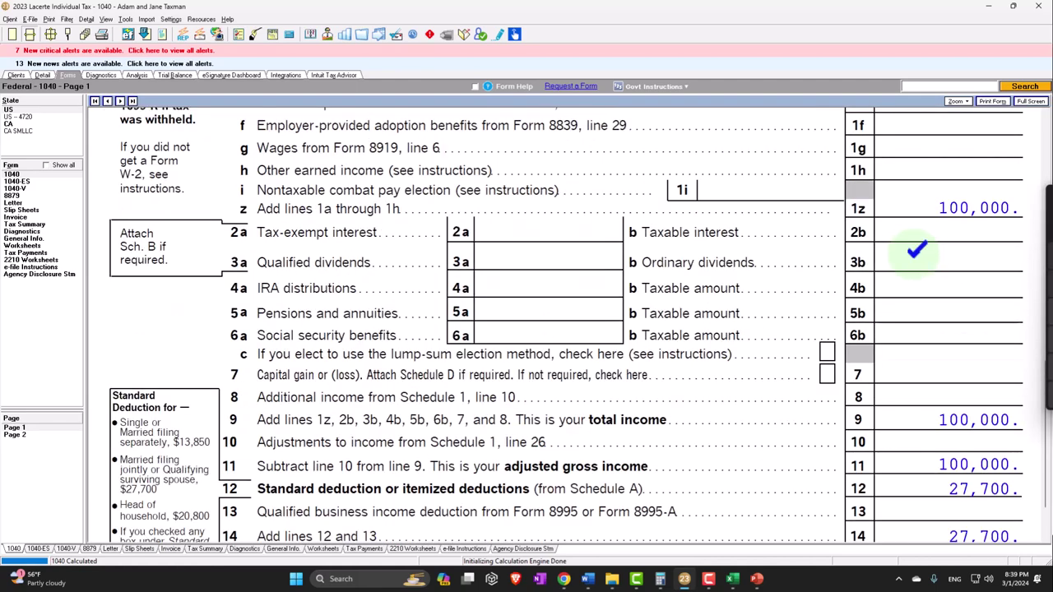
scroll(919, 265, down, 2)
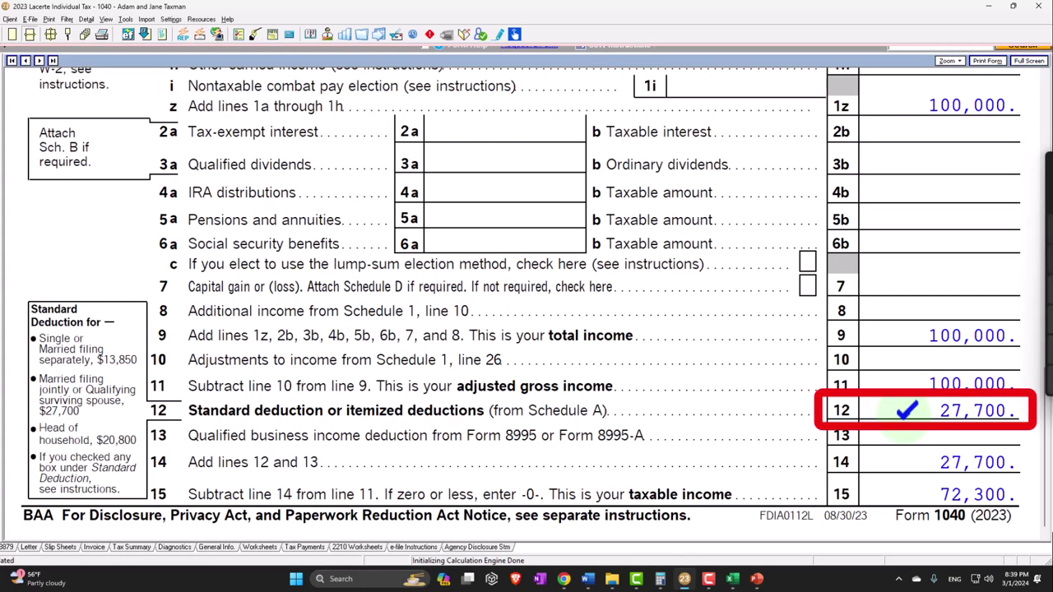
Switch to the Excel worksheet, link Standard Deductions in C7 to the Married Filing Joint amount in D23, and check the taxable income.
click(732, 579)
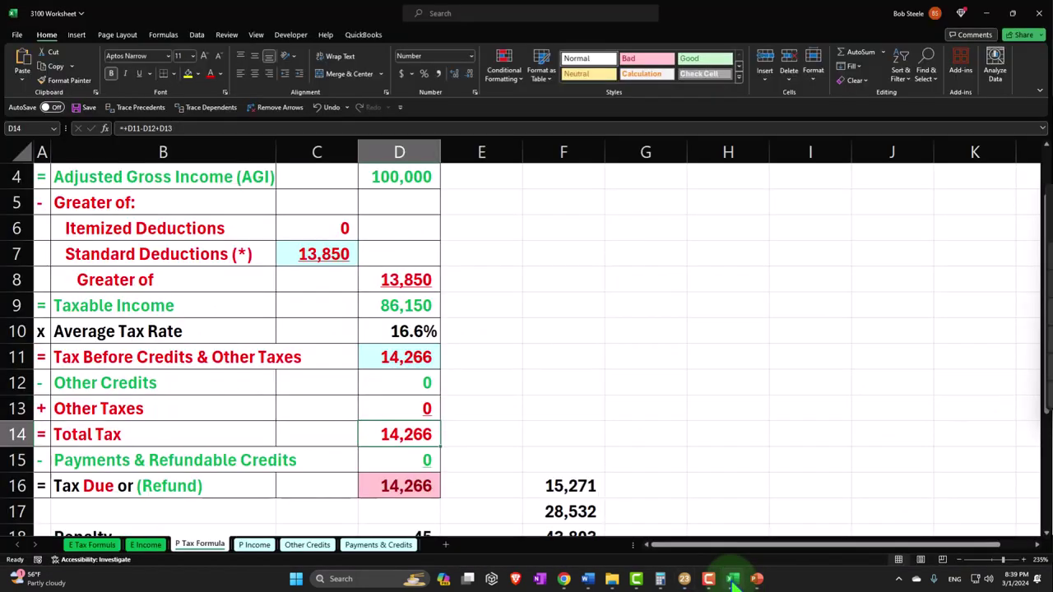
click(323, 251)
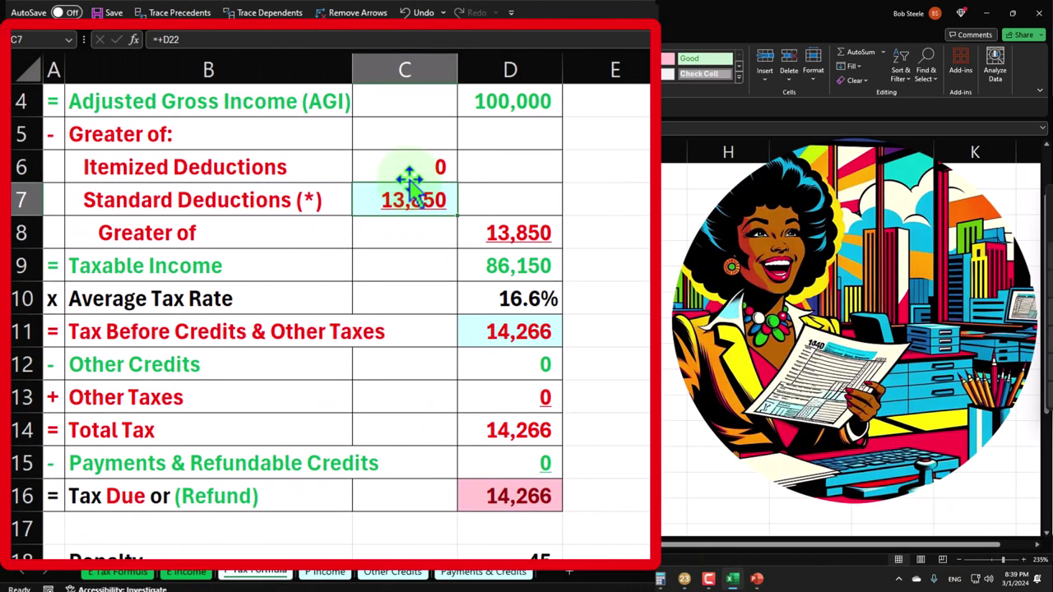
text(=)
key(Down)
key(Down)
key(Down)
key(Down)
key(Down)
key(Down)
key(Down)
key(Down)
key(Down)
key(Down)
key(Down)
key(Down)
key(Down)
key(Down)
key(Down)
key(Down)
key(Up)
key(Right)
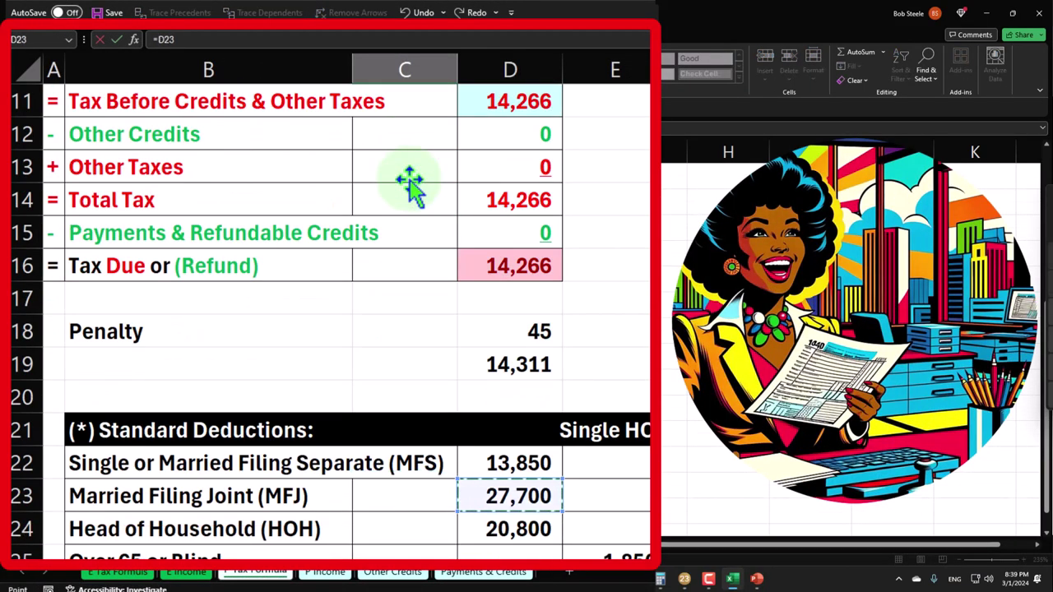
key(Return)
key(Down)
key(Down)
key(Down)
key(Down)
key(Down)
key(Down)
key(Right)
key(Down)
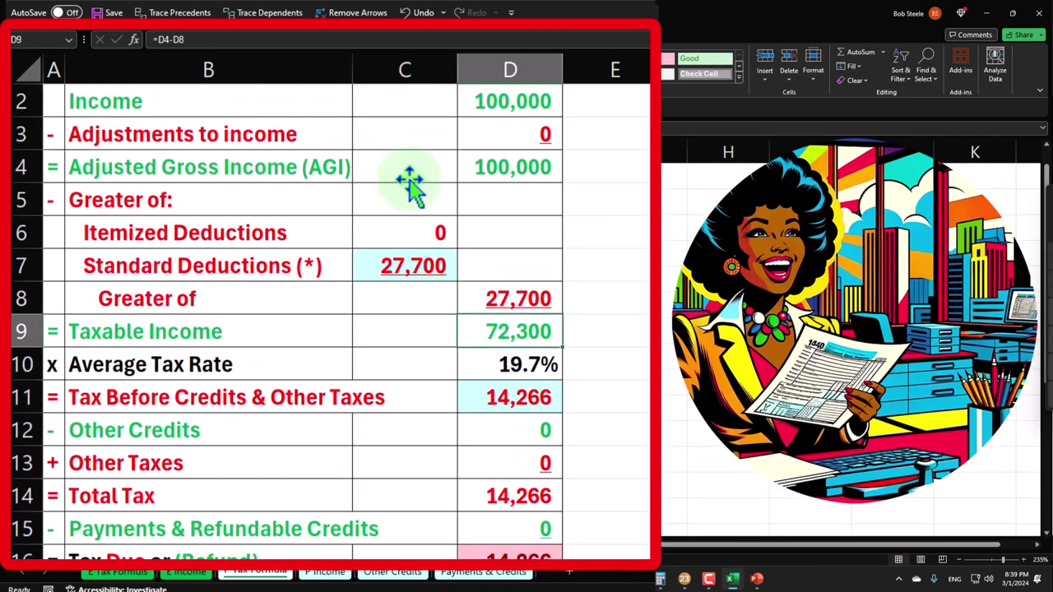
Read the tax on Lacerte's Form 1040 page 2 and set Tax Before Credits & Other Taxes in the Excel worksheet to 8,239.
click(733, 578)
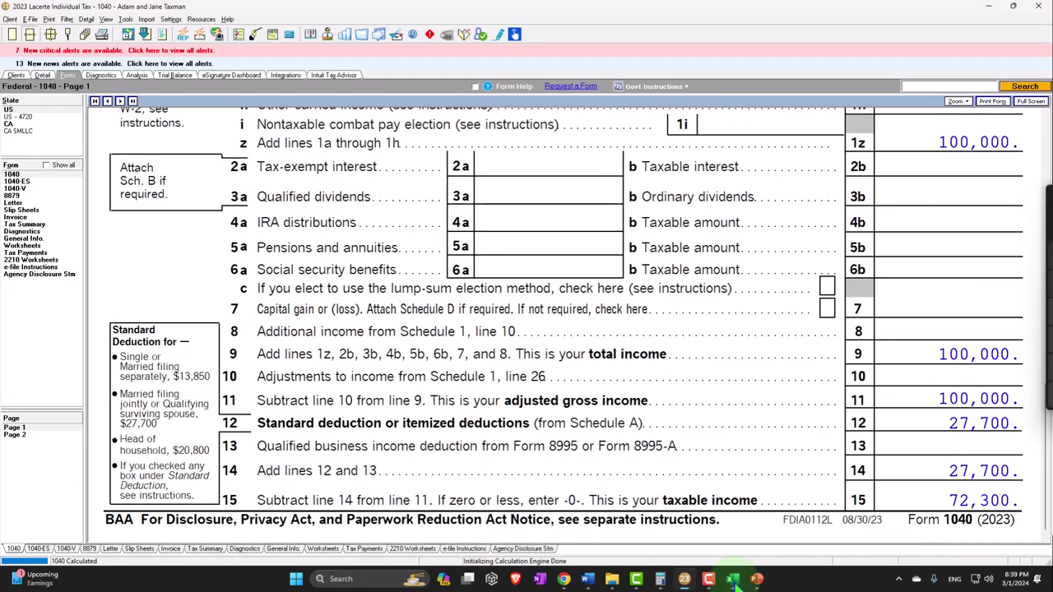
click(52, 436)
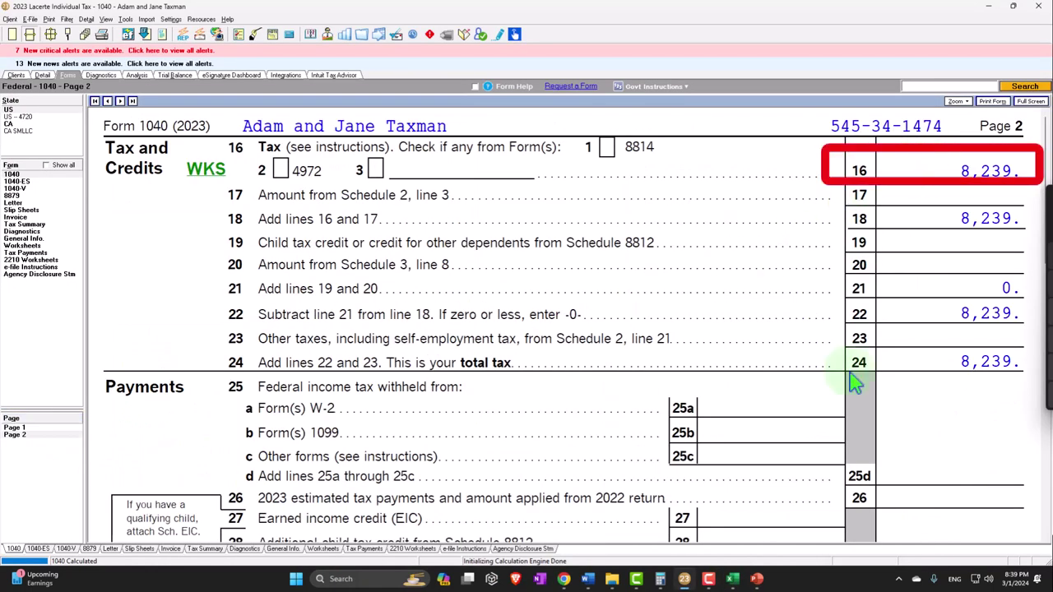
click(732, 578)
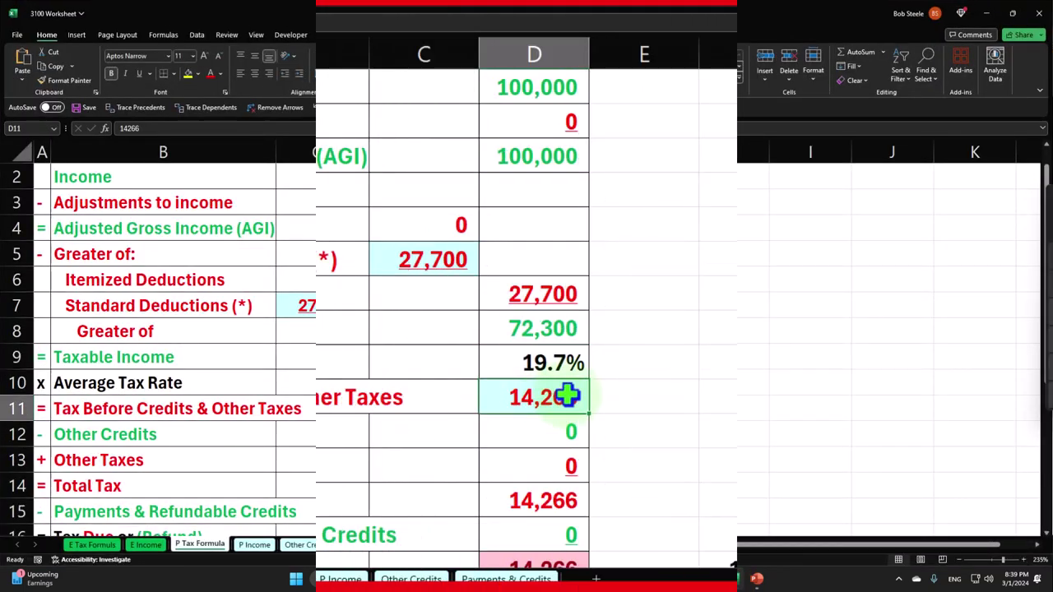
text(8,)
text(23)
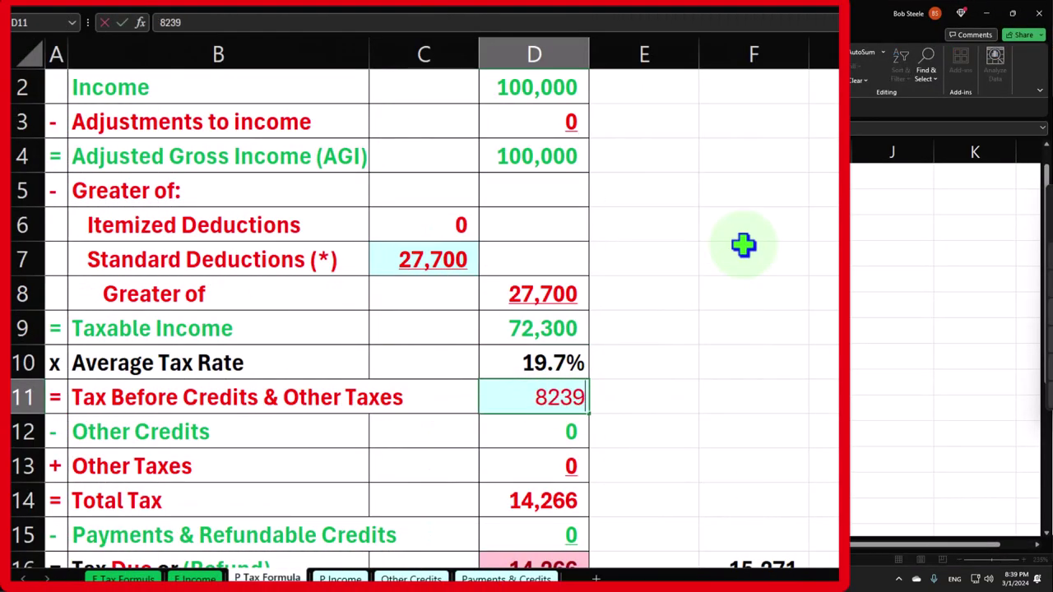
text(9)
key(Return)
scroll(743, 244, down, 1)
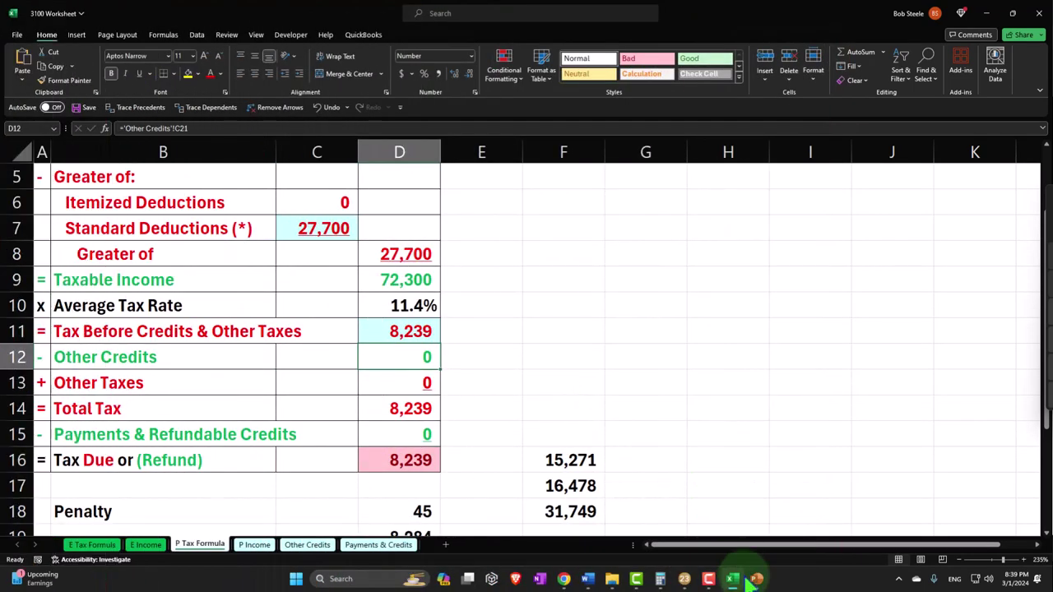
Switch to Lacerte and check the total tax and payments sections on Form 1040 page 2.
key(alt+Tab)
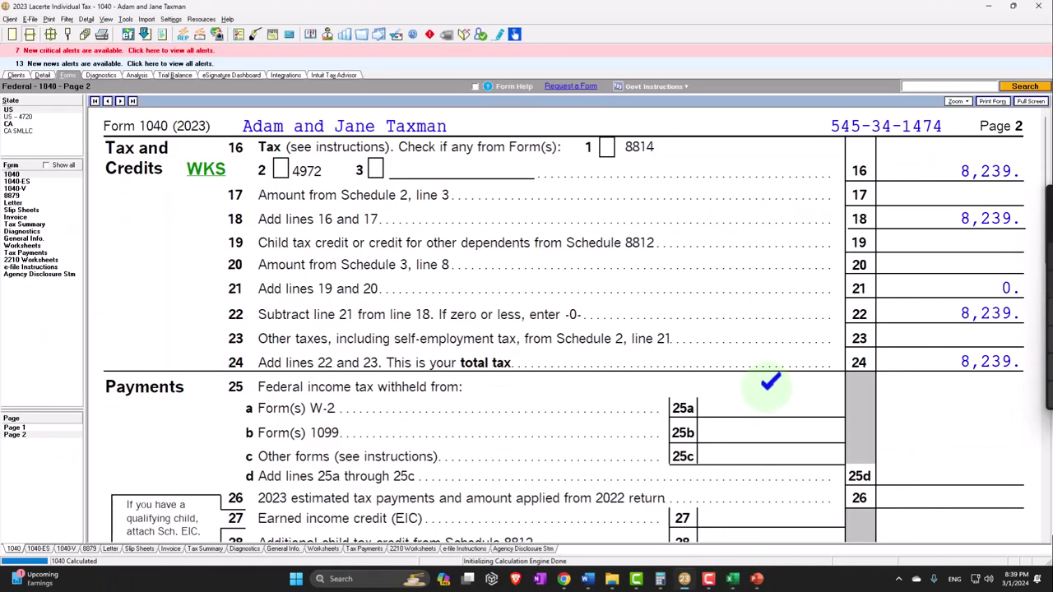
scroll(769, 381, down, 3)
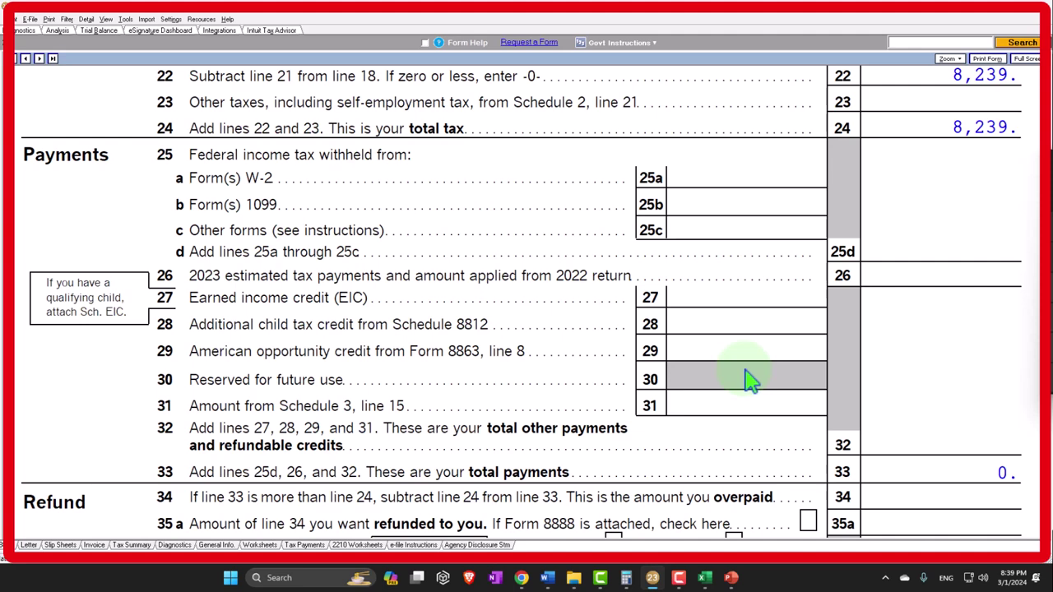
scroll(749, 381, up, 3)
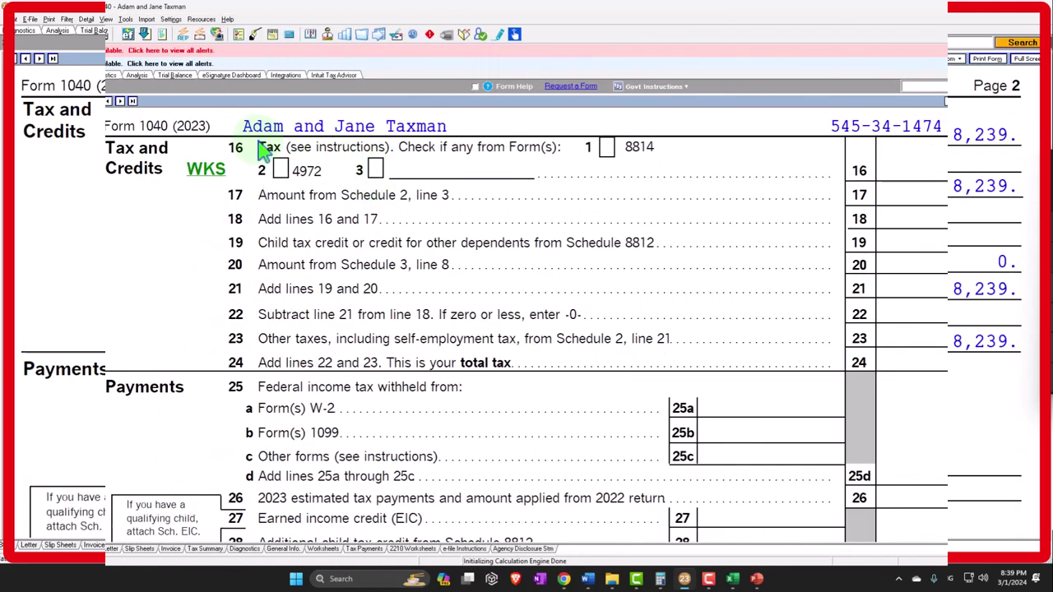
Add a second W-2 in Wages, Salaries, Tips using employer W-2 1, with state CA and wages of 80,000.
click(42, 75)
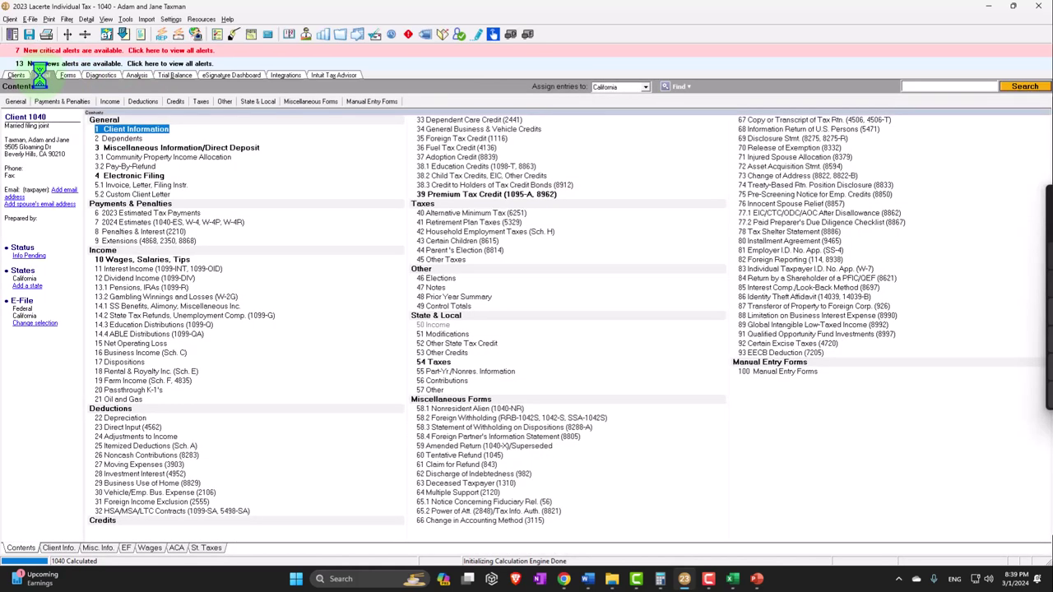
click(100, 101)
click(152, 148)
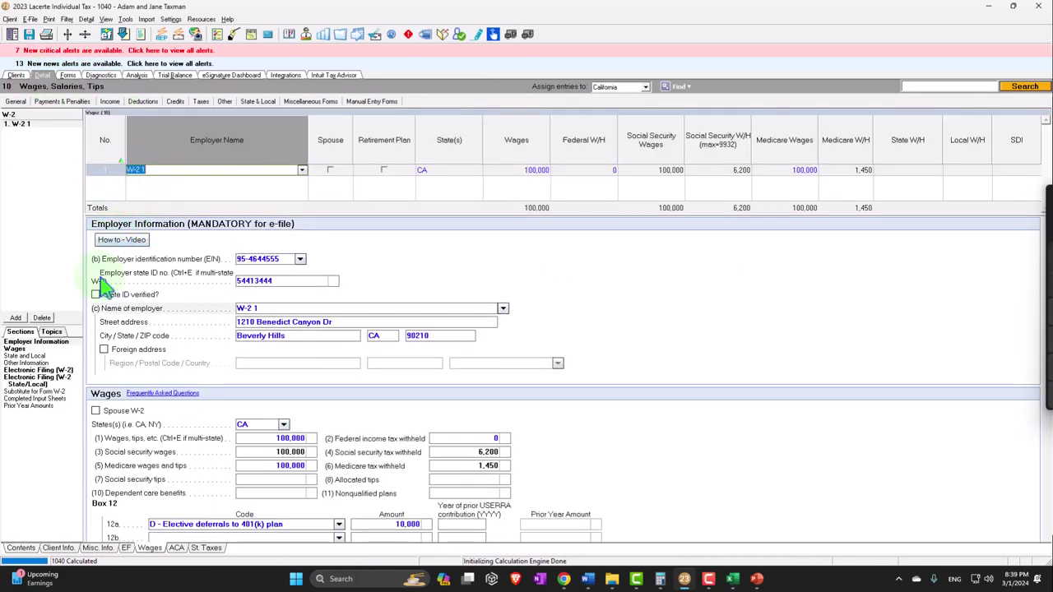
click(17, 317)
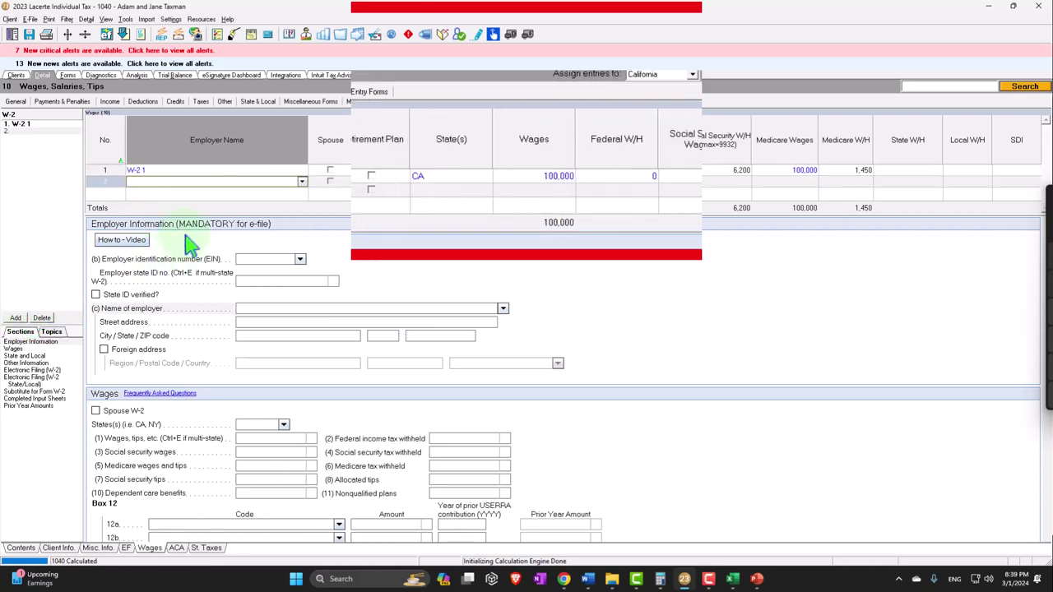
click(123, 213)
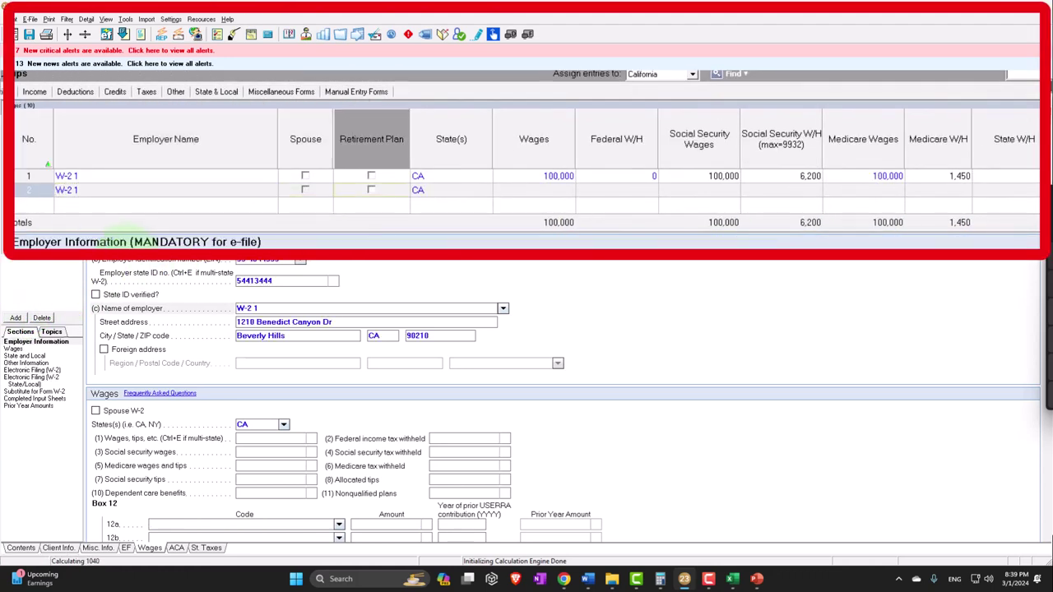
key(Tab)
key(Tab)
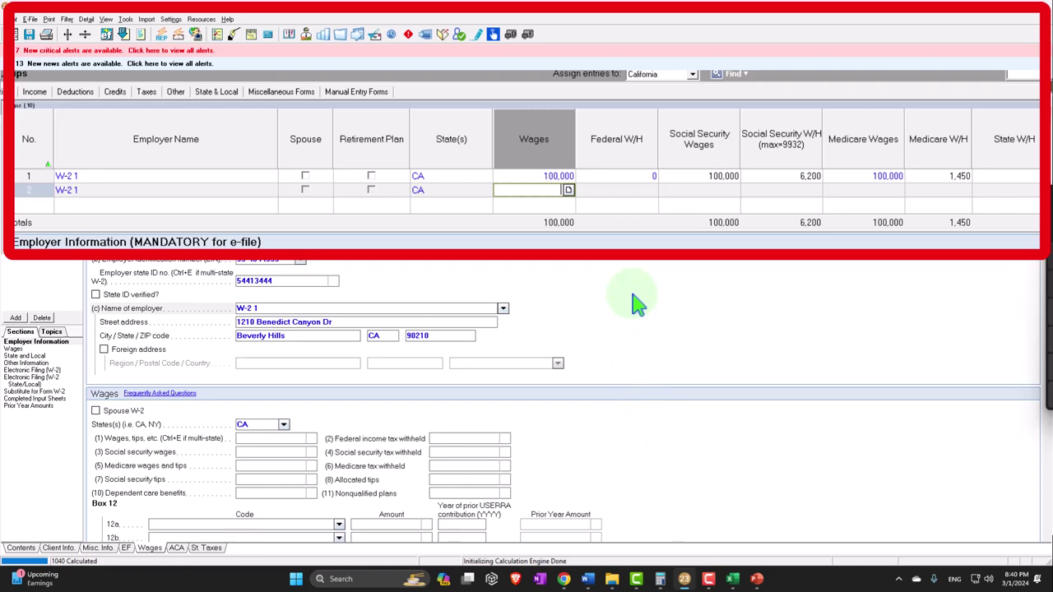
key(Tab)
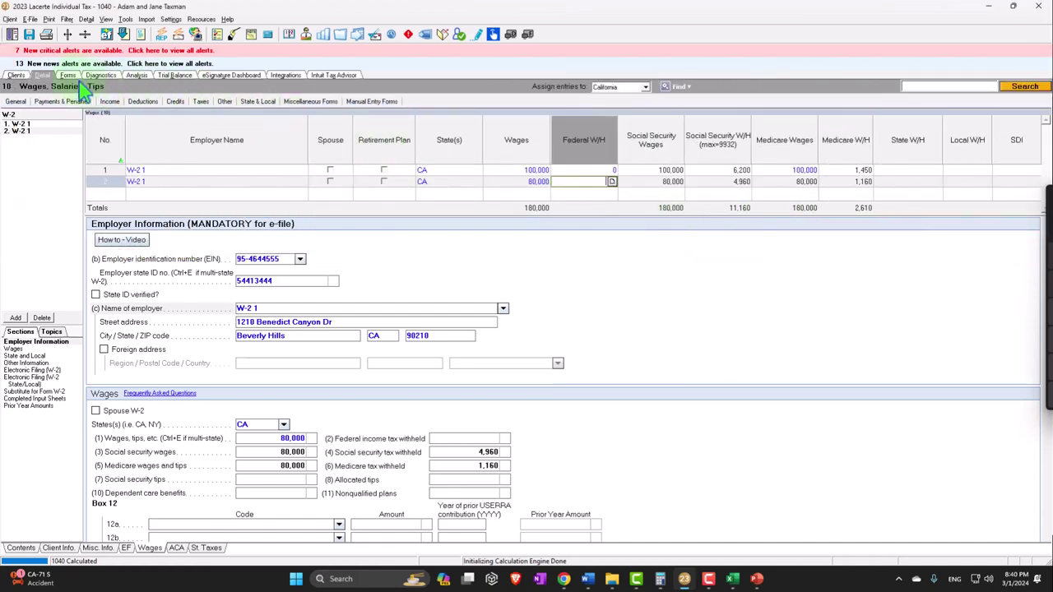
Check the combined wages, standard deduction and taxable income on Form 1040 page 1, and the tax and payments on page 2.
click(67, 75)
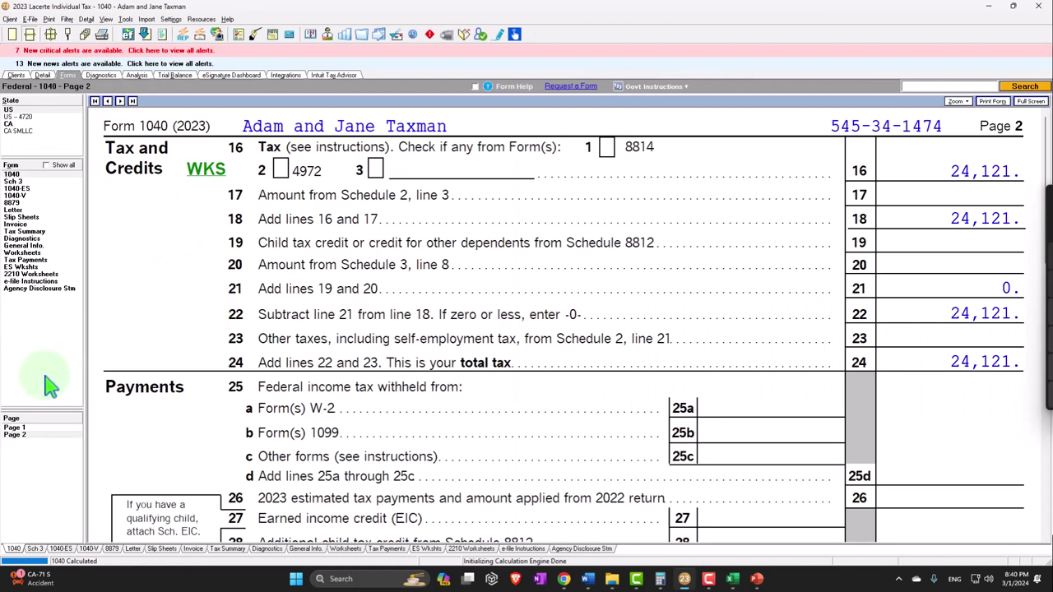
click(14, 428)
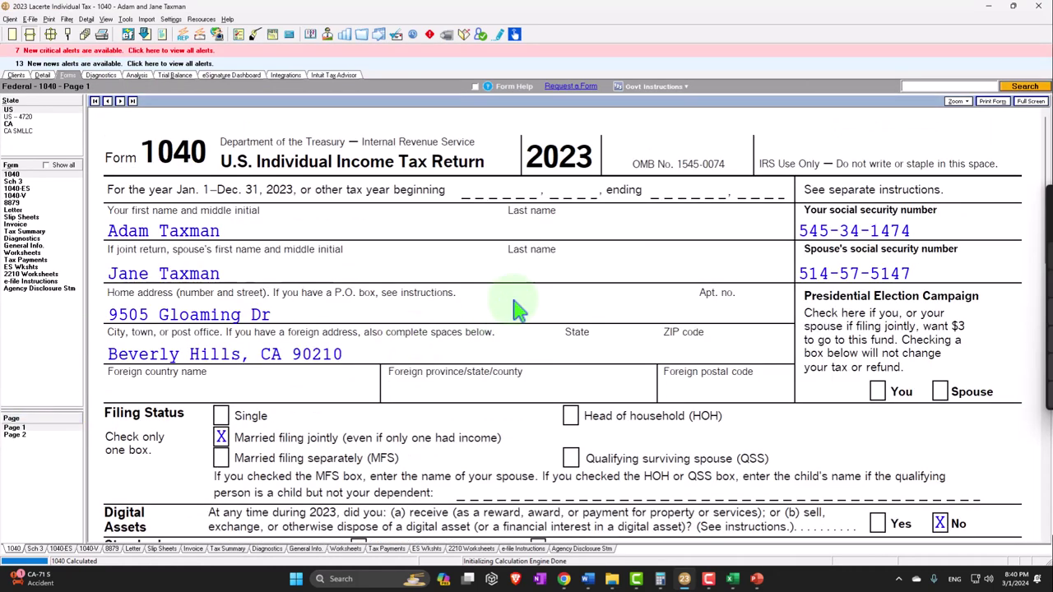
scroll(517, 309, down, 6)
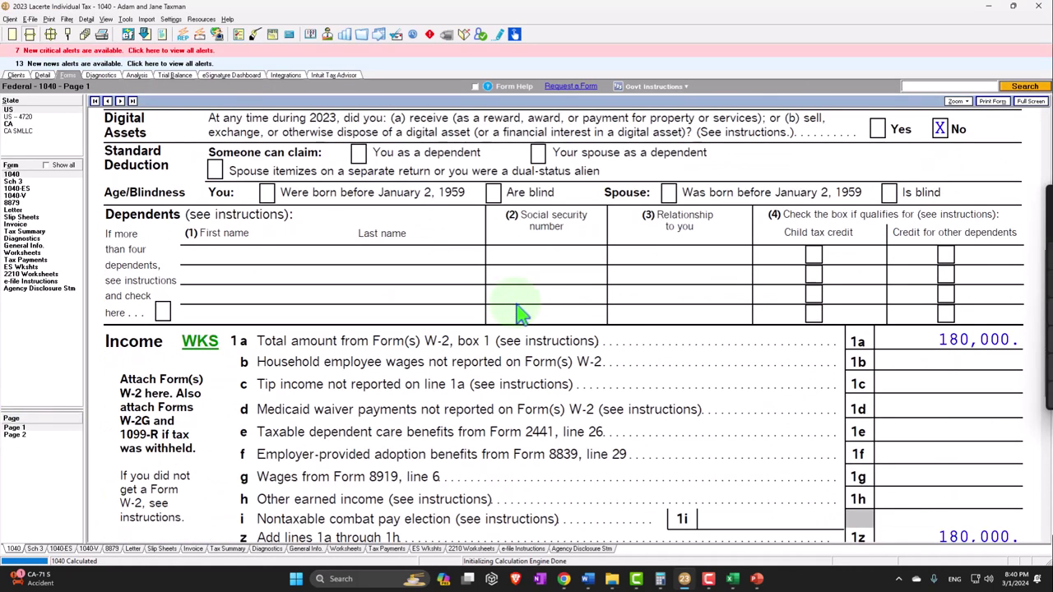
scroll(905, 333, down, 6)
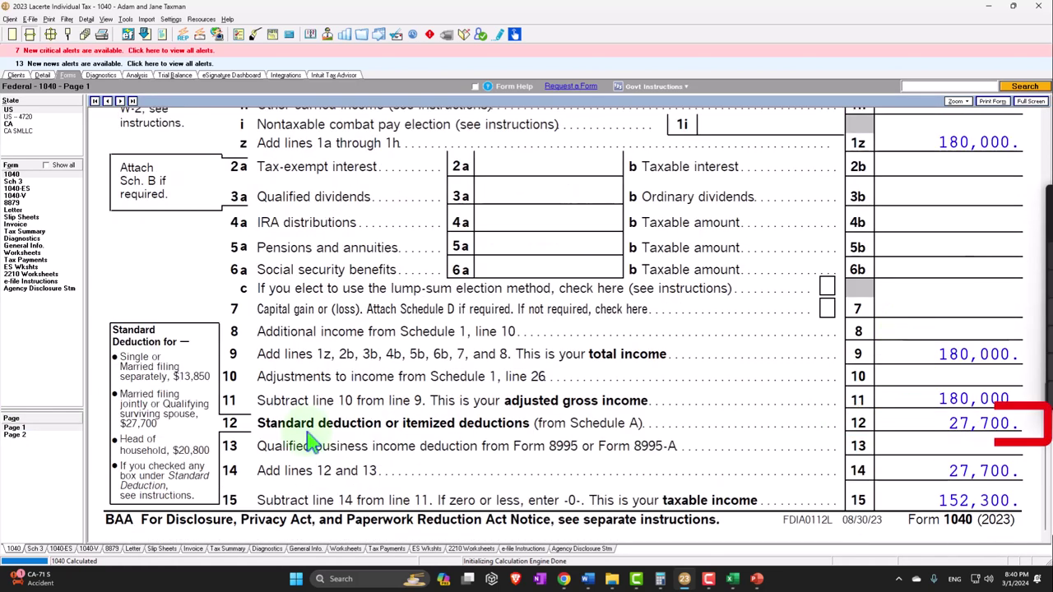
click(14, 434)
scroll(658, 353, down, 3)
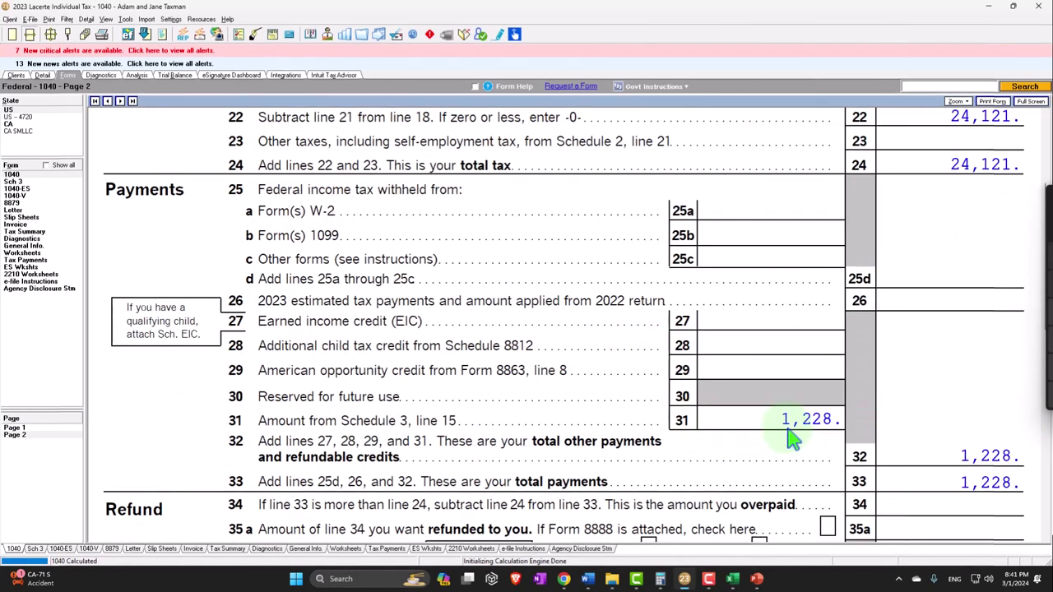
Examine the excess social security tax withheld in Part II of Schedule 3, page 2.
click(26, 182)
scroll(263, 322, down, 9)
click(15, 434)
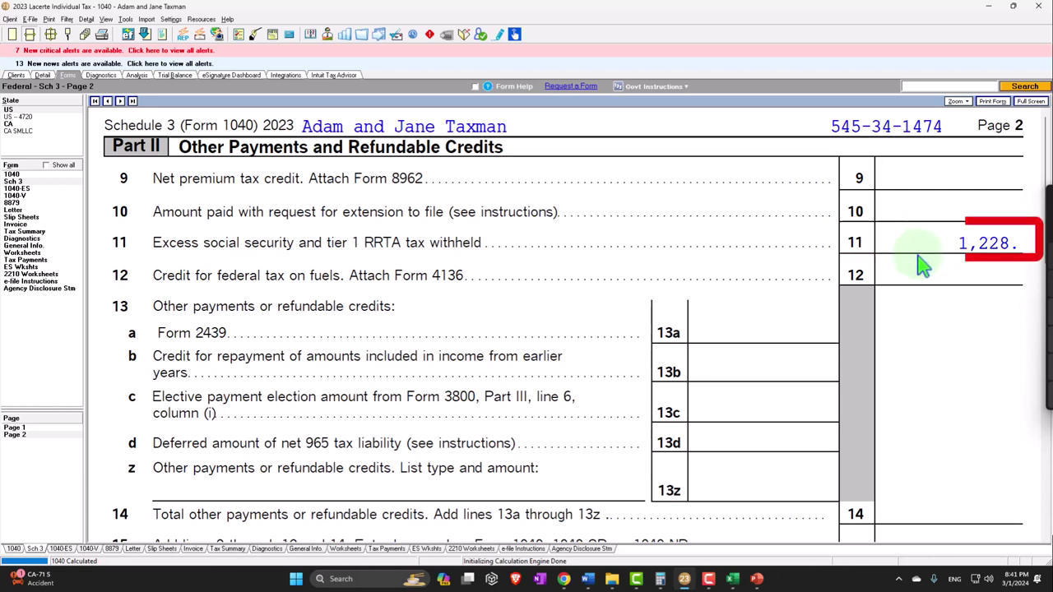
Mark the second W-2, with 80,000 wages, as the spouse's and return to the tax forms.
click(43, 76)
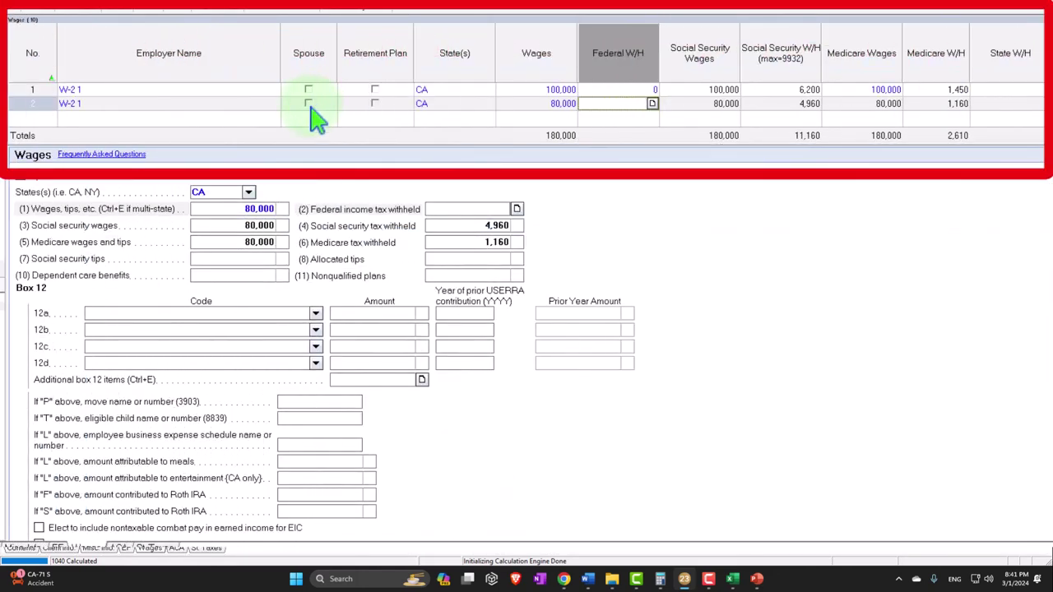
click(309, 104)
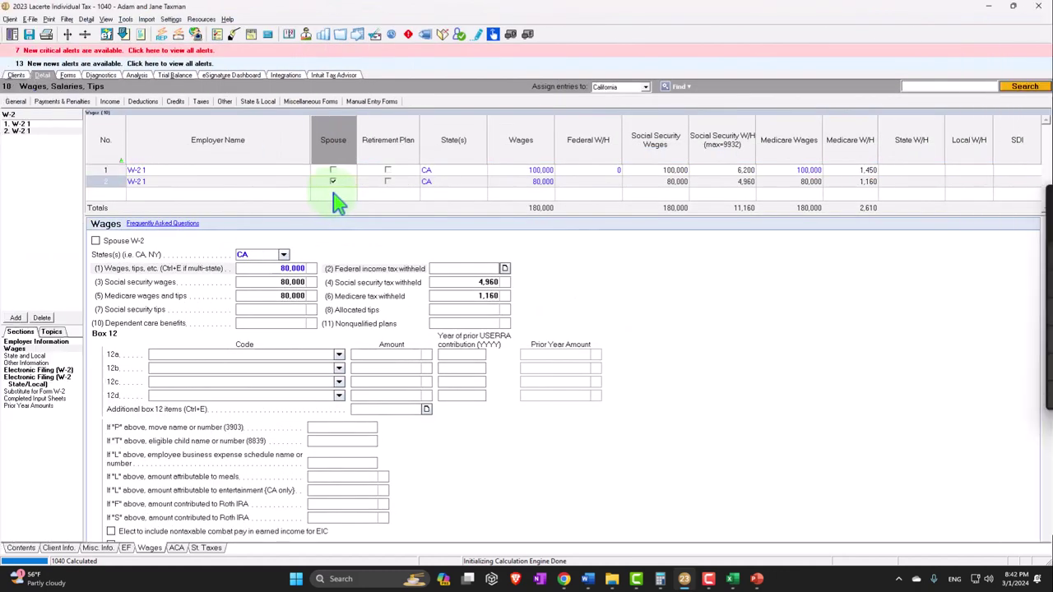
click(67, 75)
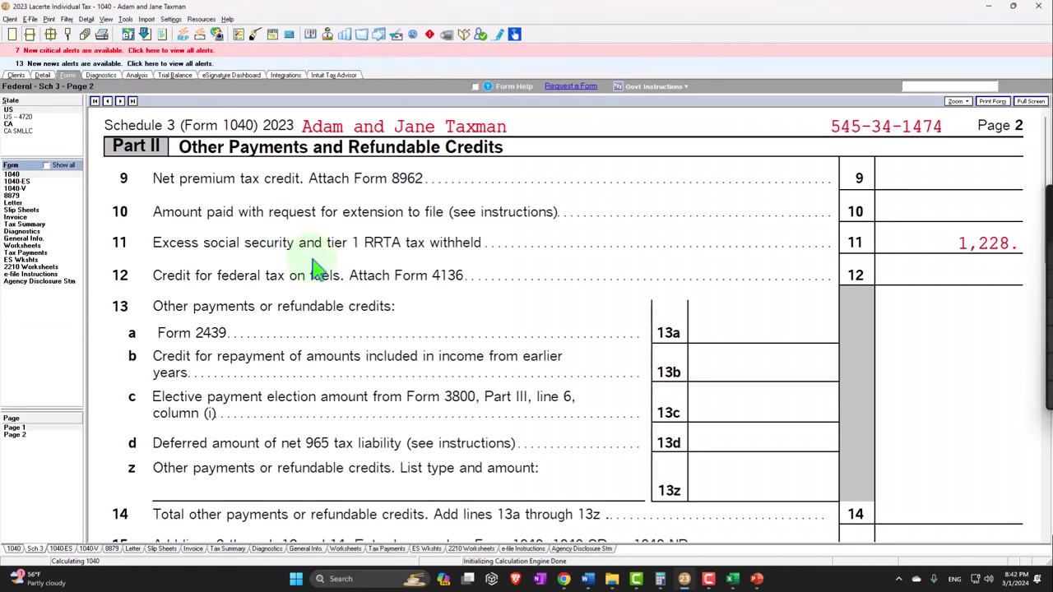
Recheck Form 1040 page 1 income and deductions, and page 2 total tax and payments, including the amount from Schedule 3.
click(732, 579)
click(732, 579)
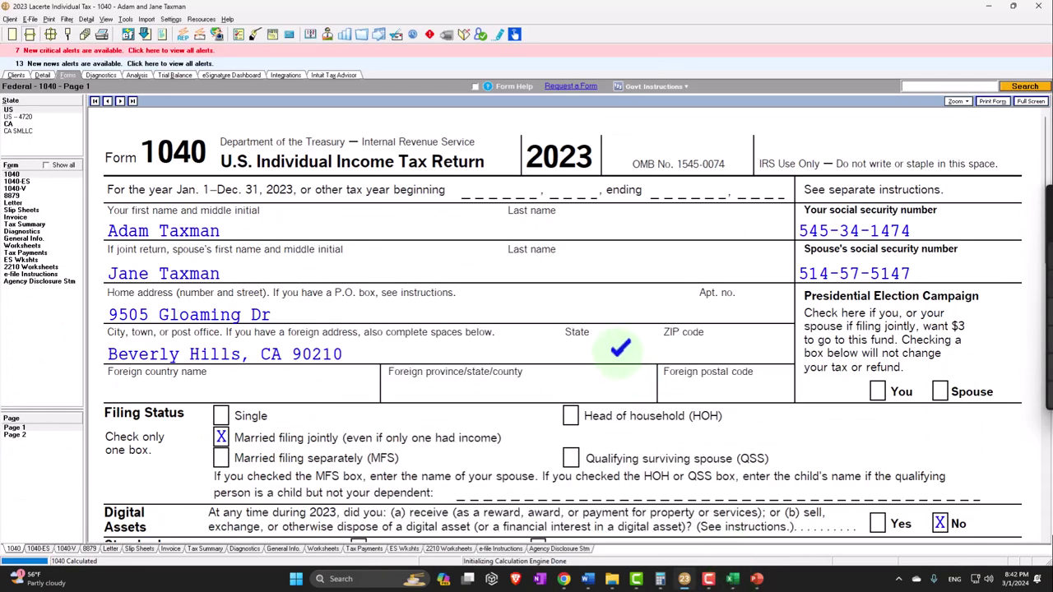
scroll(621, 354, down, 6)
scroll(621, 358, down, 6)
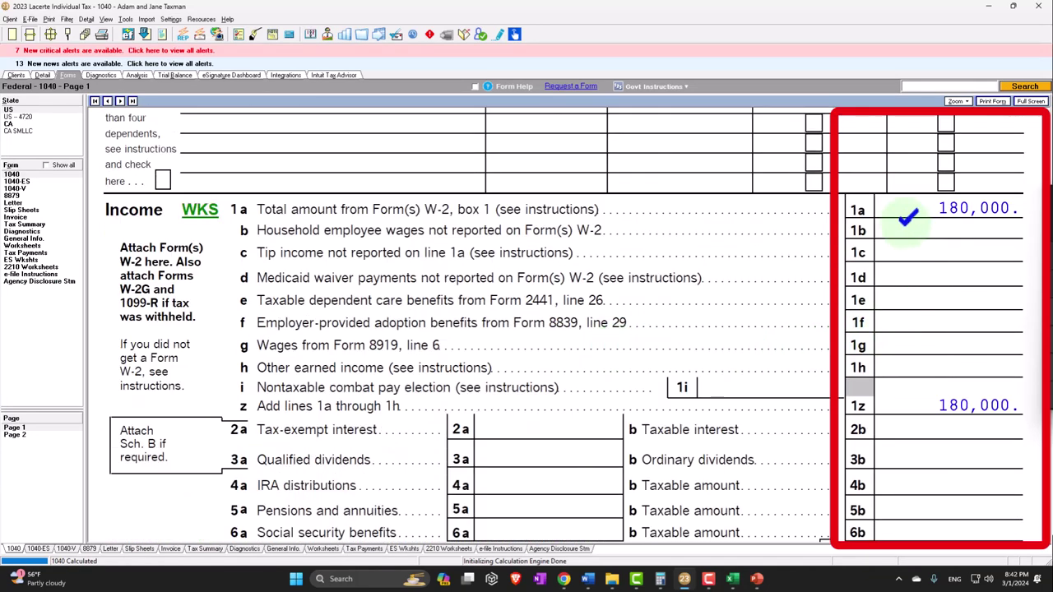
scroll(907, 216, down, 6)
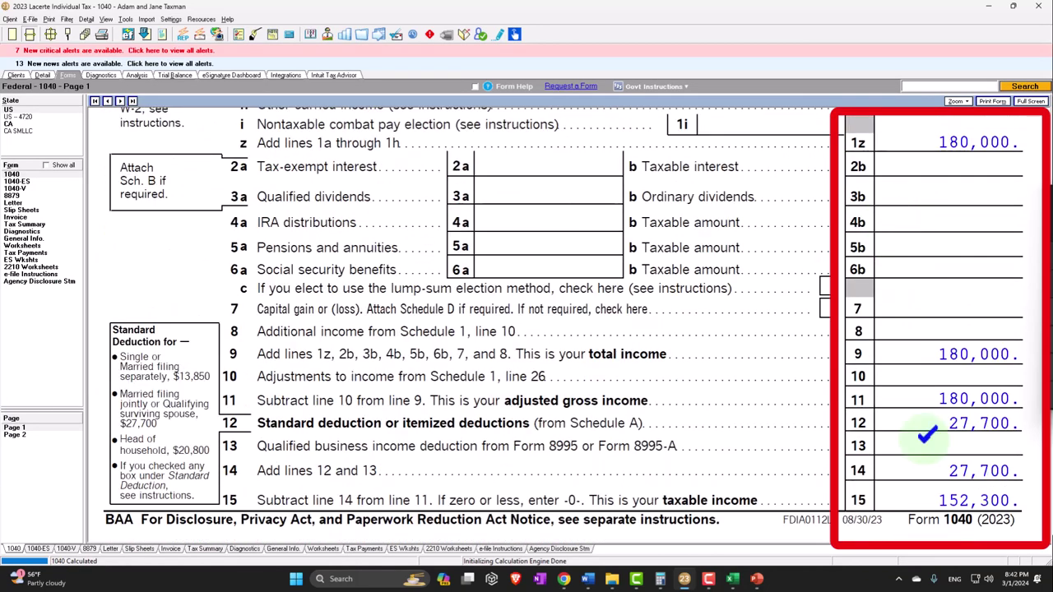
click(17, 435)
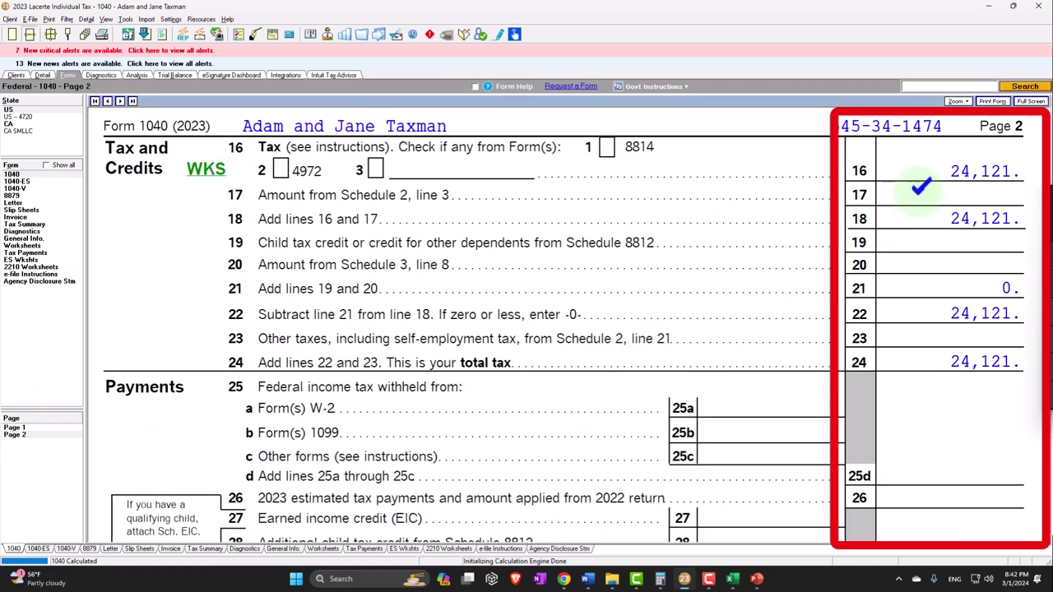
scroll(919, 188, down, 6)
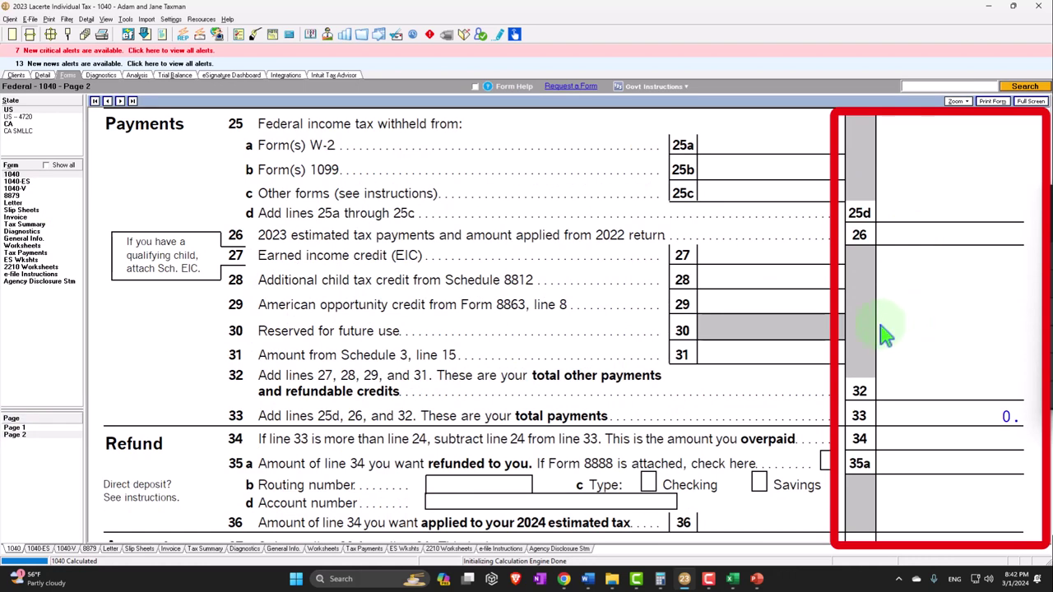
scroll(884, 333, up, 6)
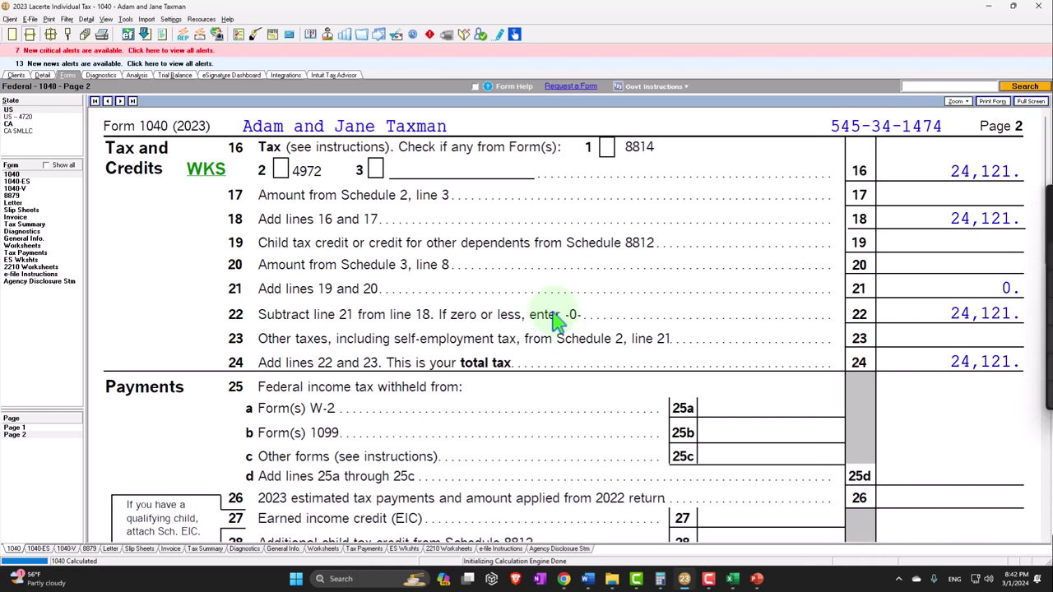
Review the filing status and W-2 income on Form 1040 page 1, and the spouse designation of the second W-2.
click(25, 427)
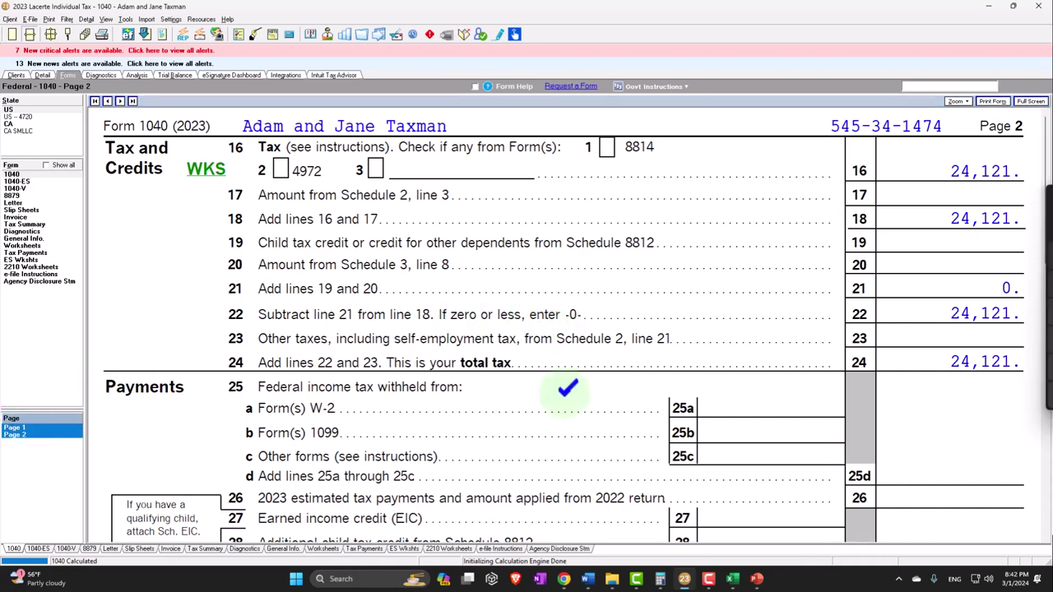
scroll(576, 385, down, 6)
scroll(575, 385, down, 3)
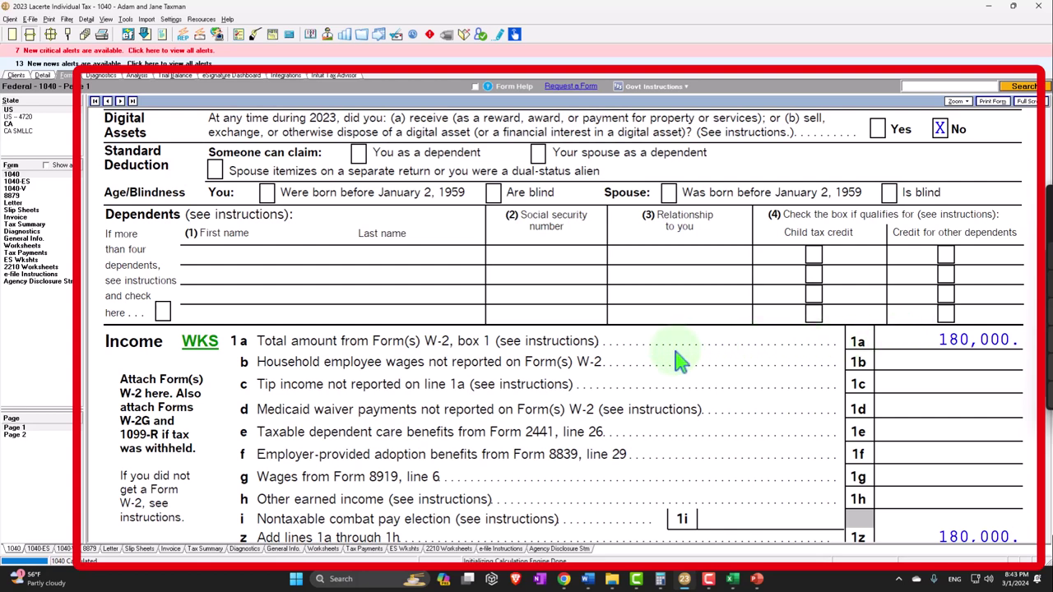
scroll(675, 360, up, 4)
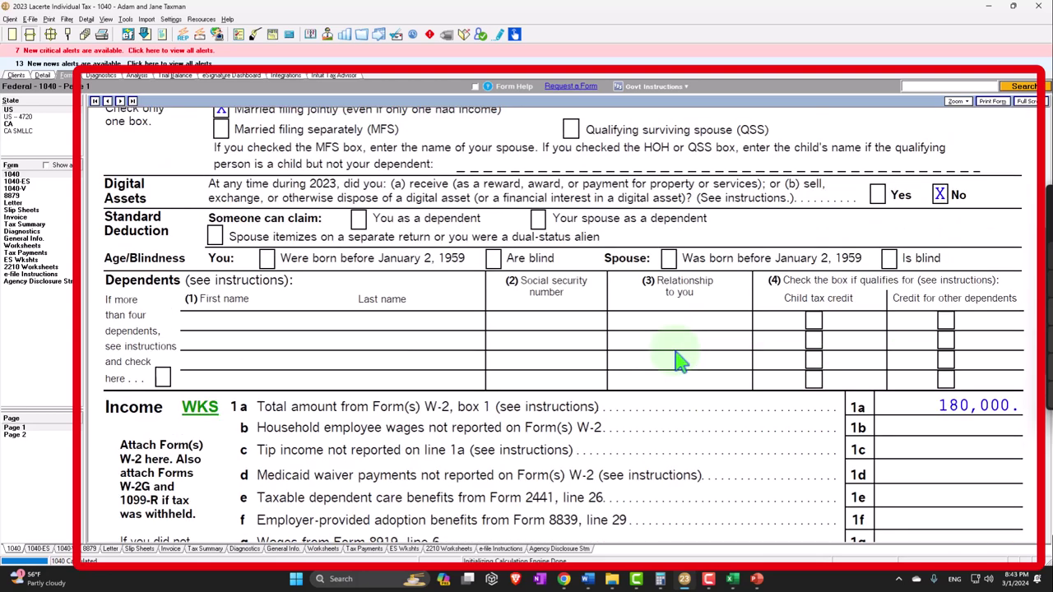
scroll(675, 359, up, 1)
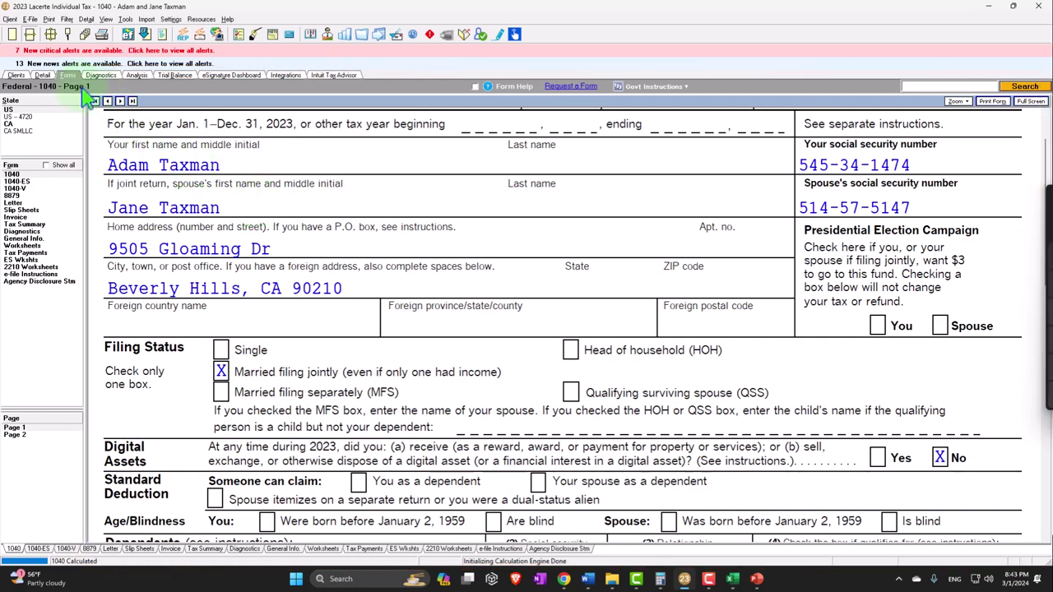
click(43, 75)
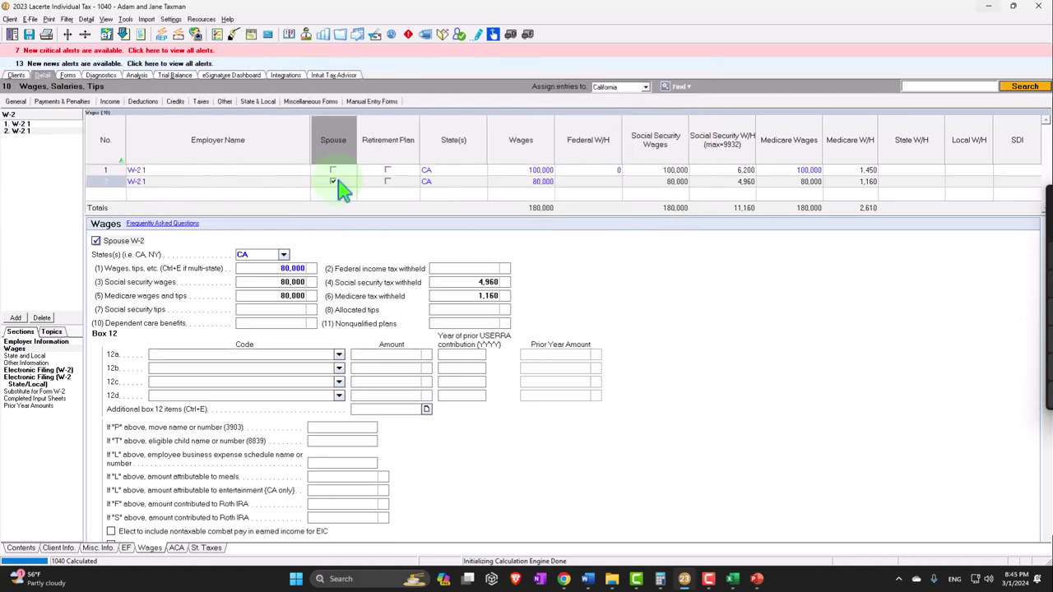
click(67, 75)
Switch to PowerPoint, show the blank W-2 on slide 5, and compare it with the W-2 input in Lacerte.
click(757, 578)
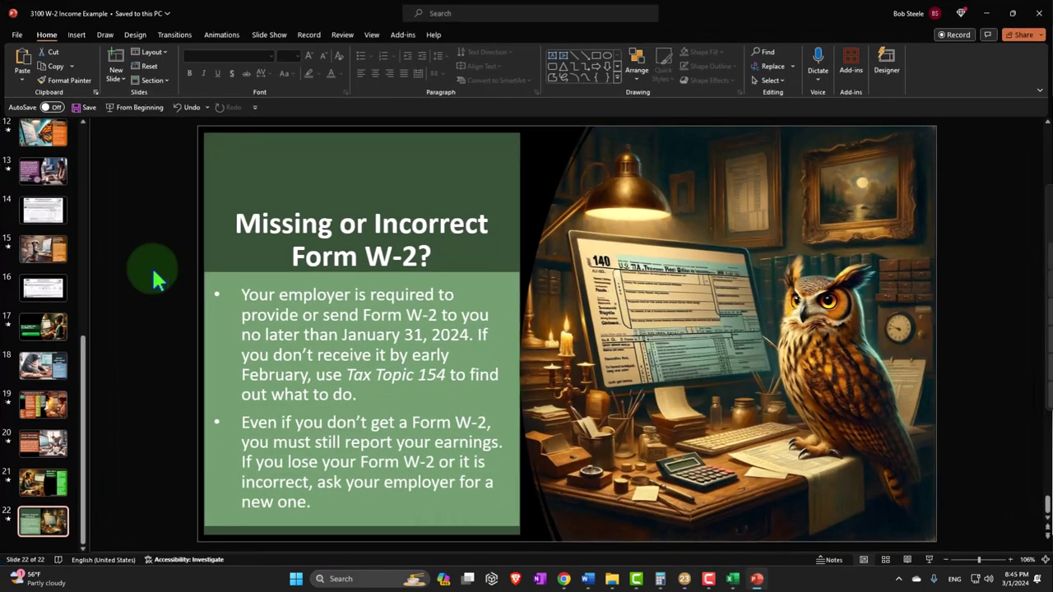
scroll(68, 231, up, 9)
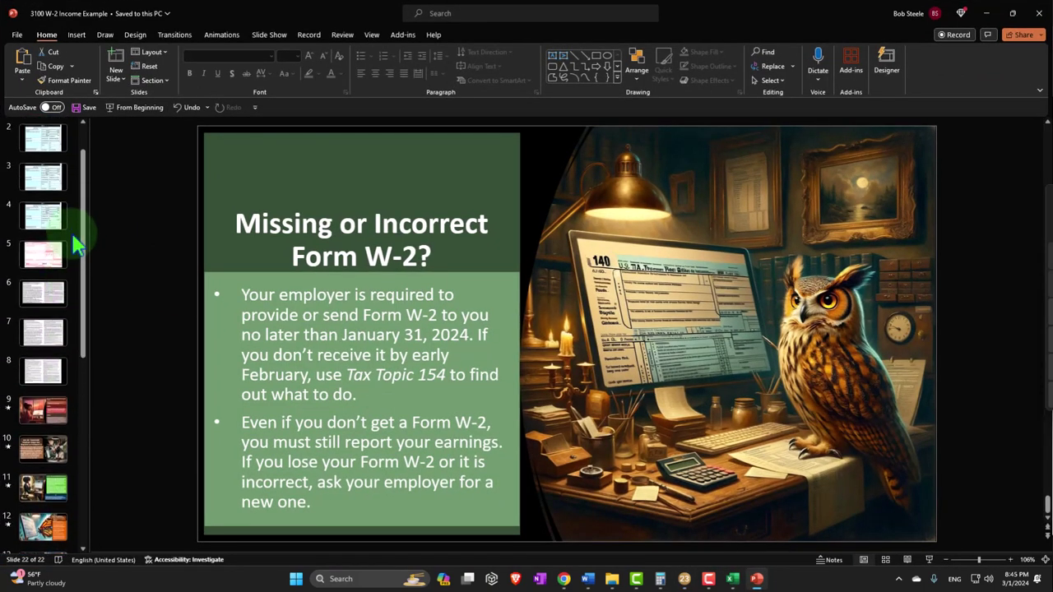
click(55, 263)
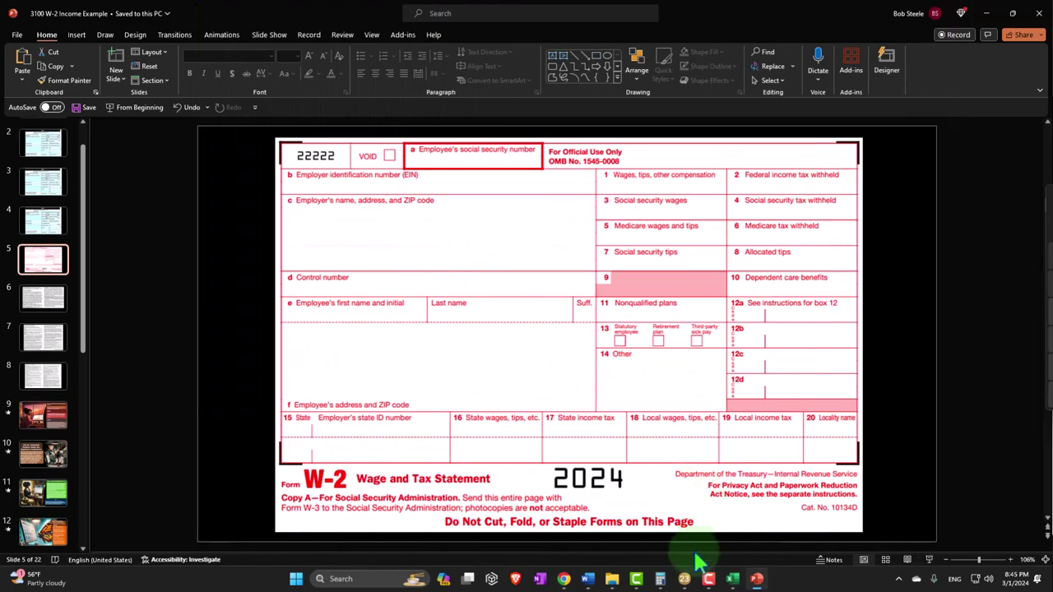
click(684, 578)
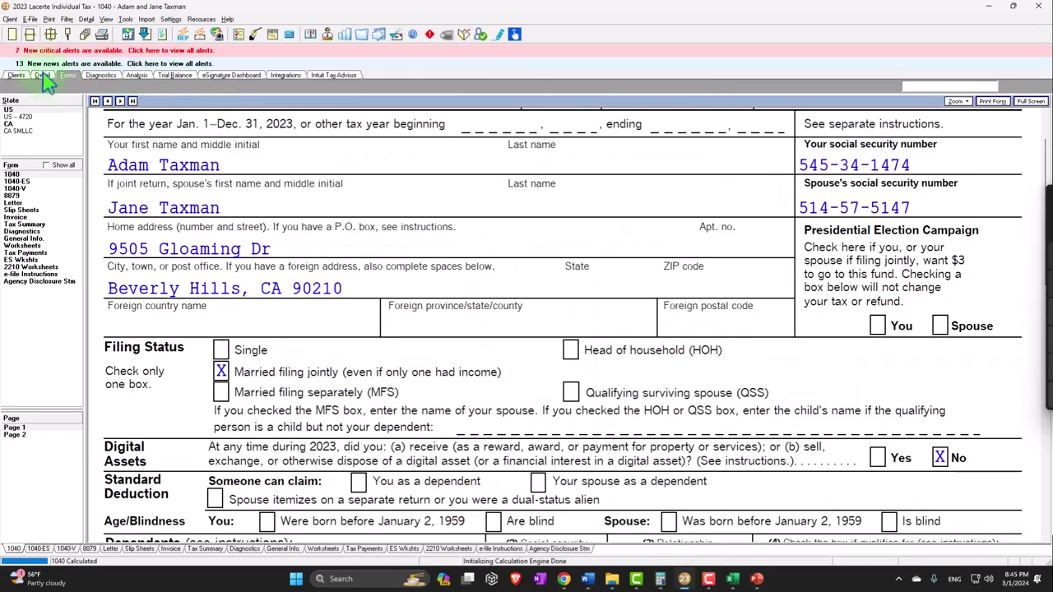
click(42, 75)
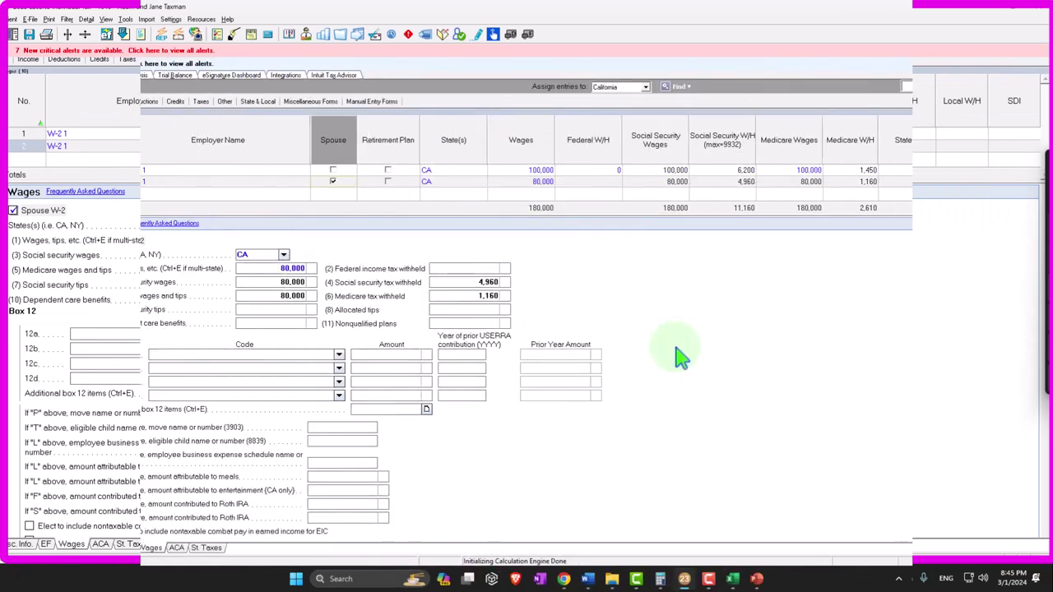
Switch to PowerPoint, read the W-2 Instructions for Employee on slides 6 to 8, and go back to the W-2 on slide 5.
click(755, 576)
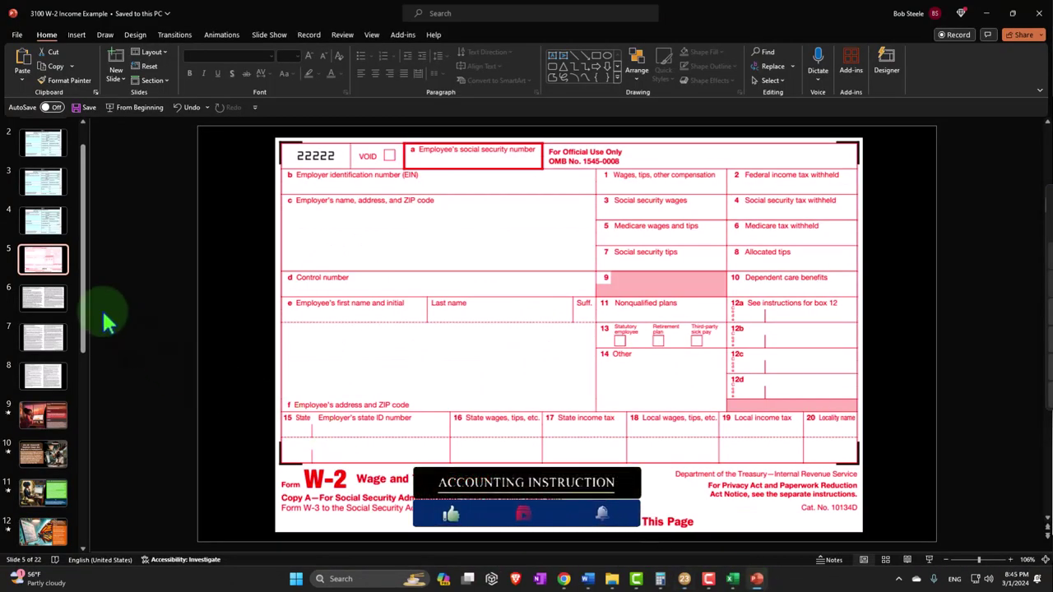
click(59, 302)
scroll(141, 288, down, 1)
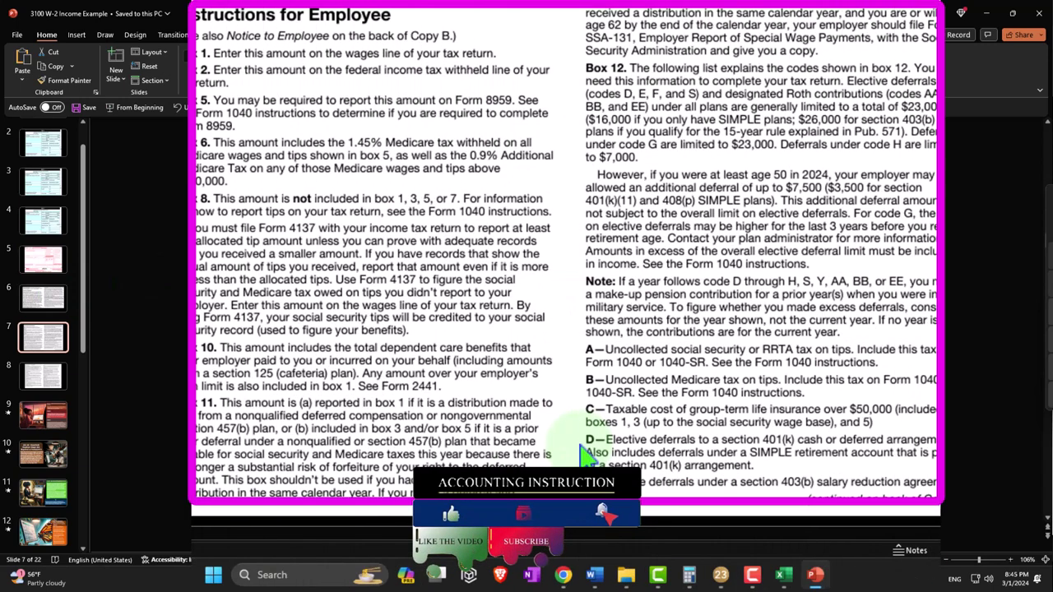
scroll(584, 452, down, 1)
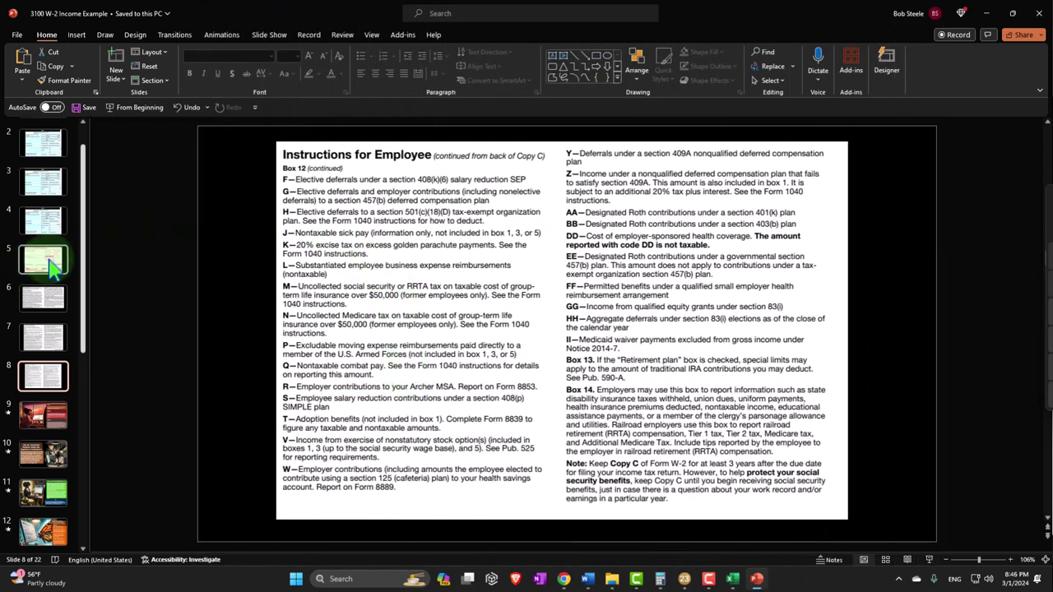
click(42, 260)
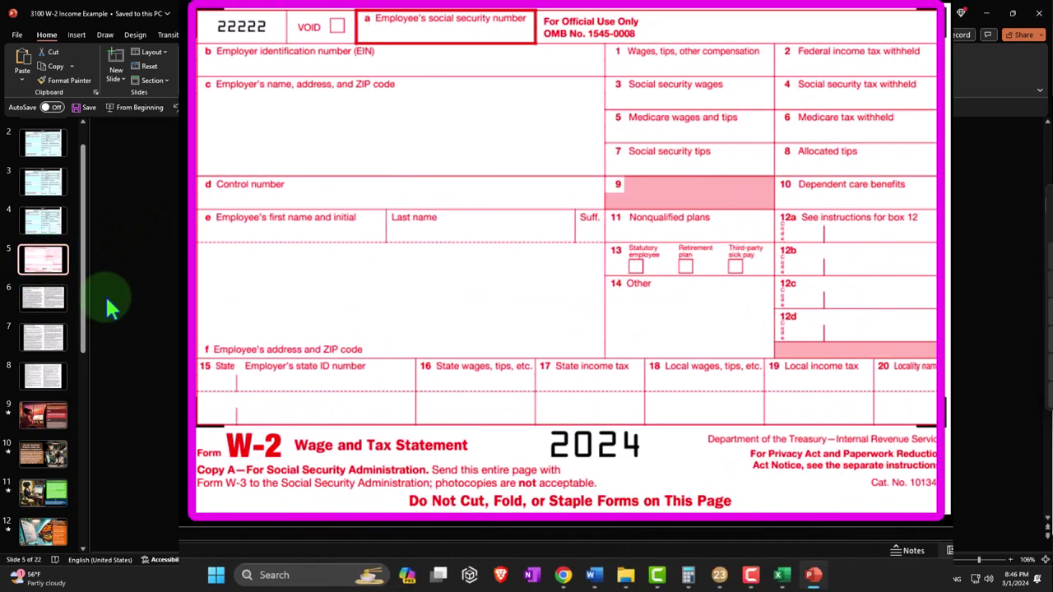